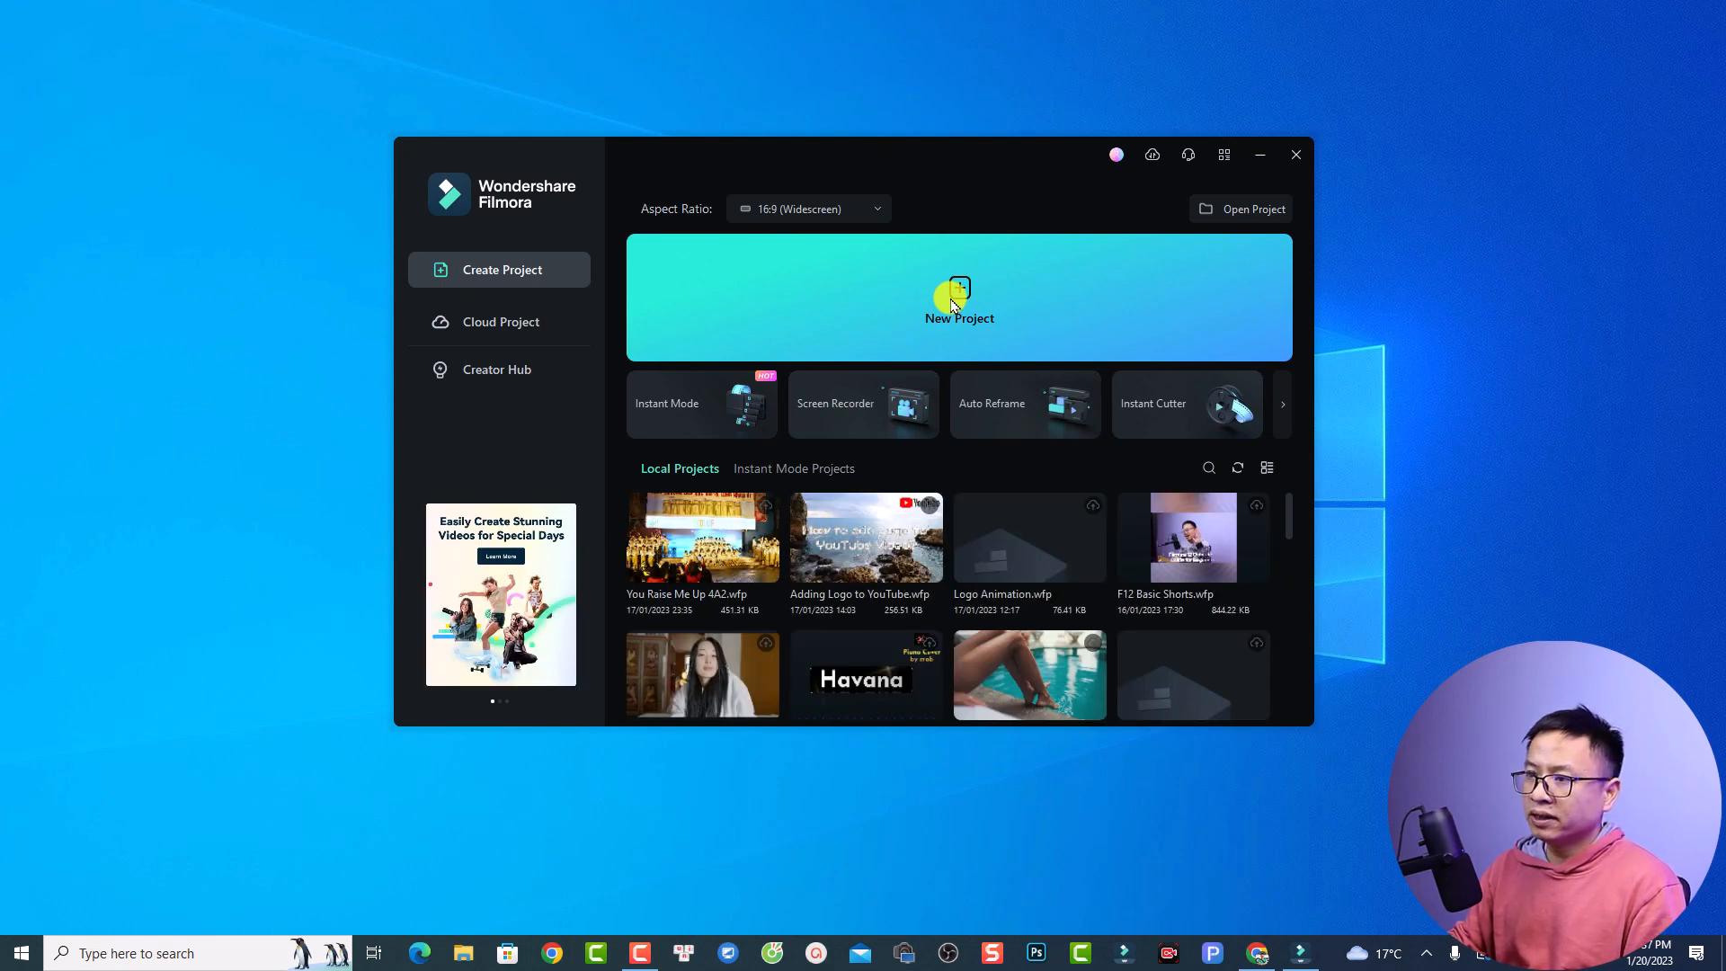
Step: Create a new project and import the JKN Logo image from the Channel Logo folder on the Desktop
left_click(949, 303)
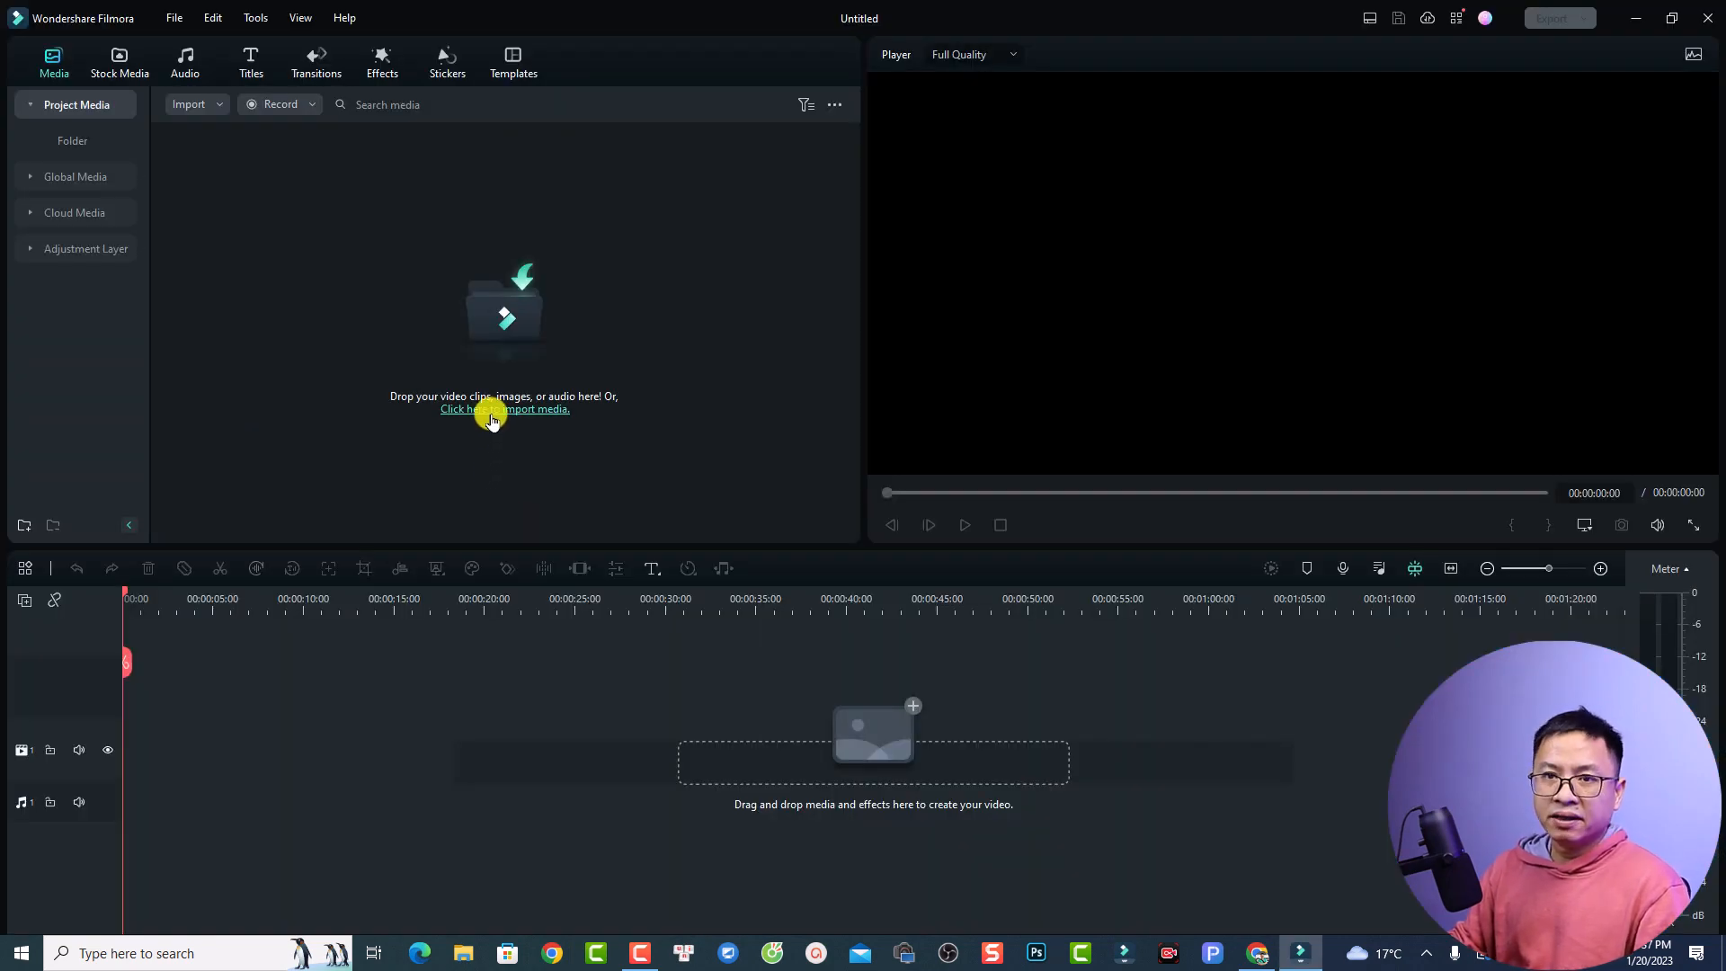
left_click(514, 320)
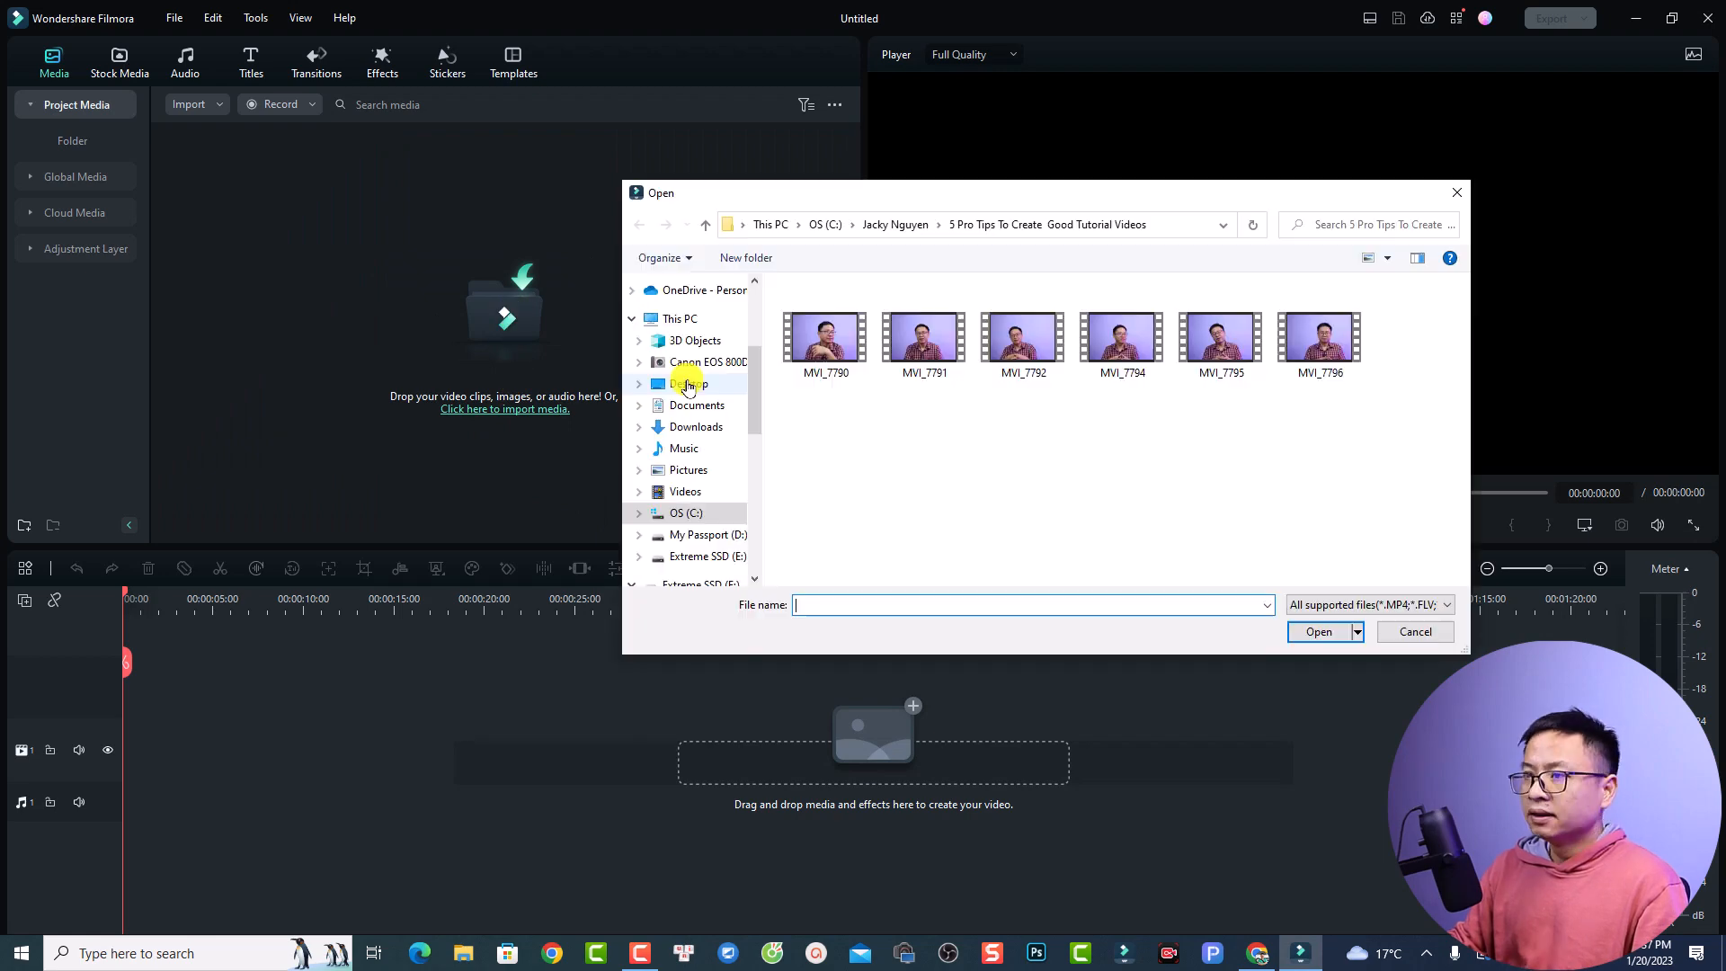
left_click(681, 384)
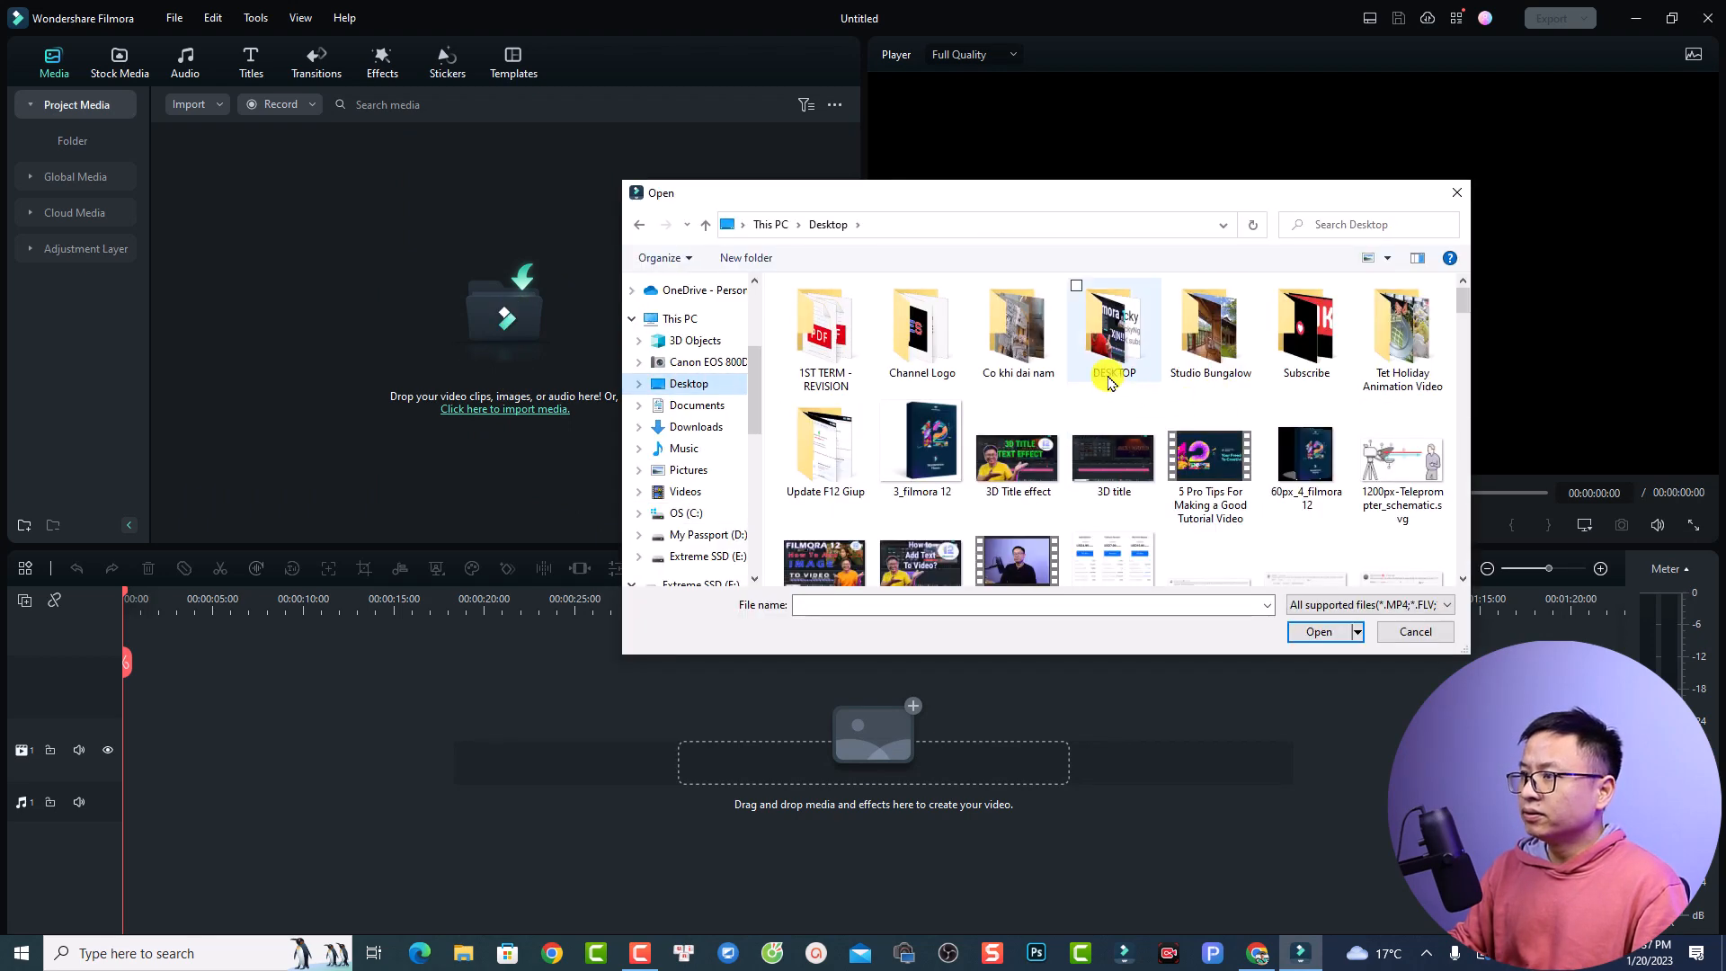
double_click(922, 341)
left_click(925, 349)
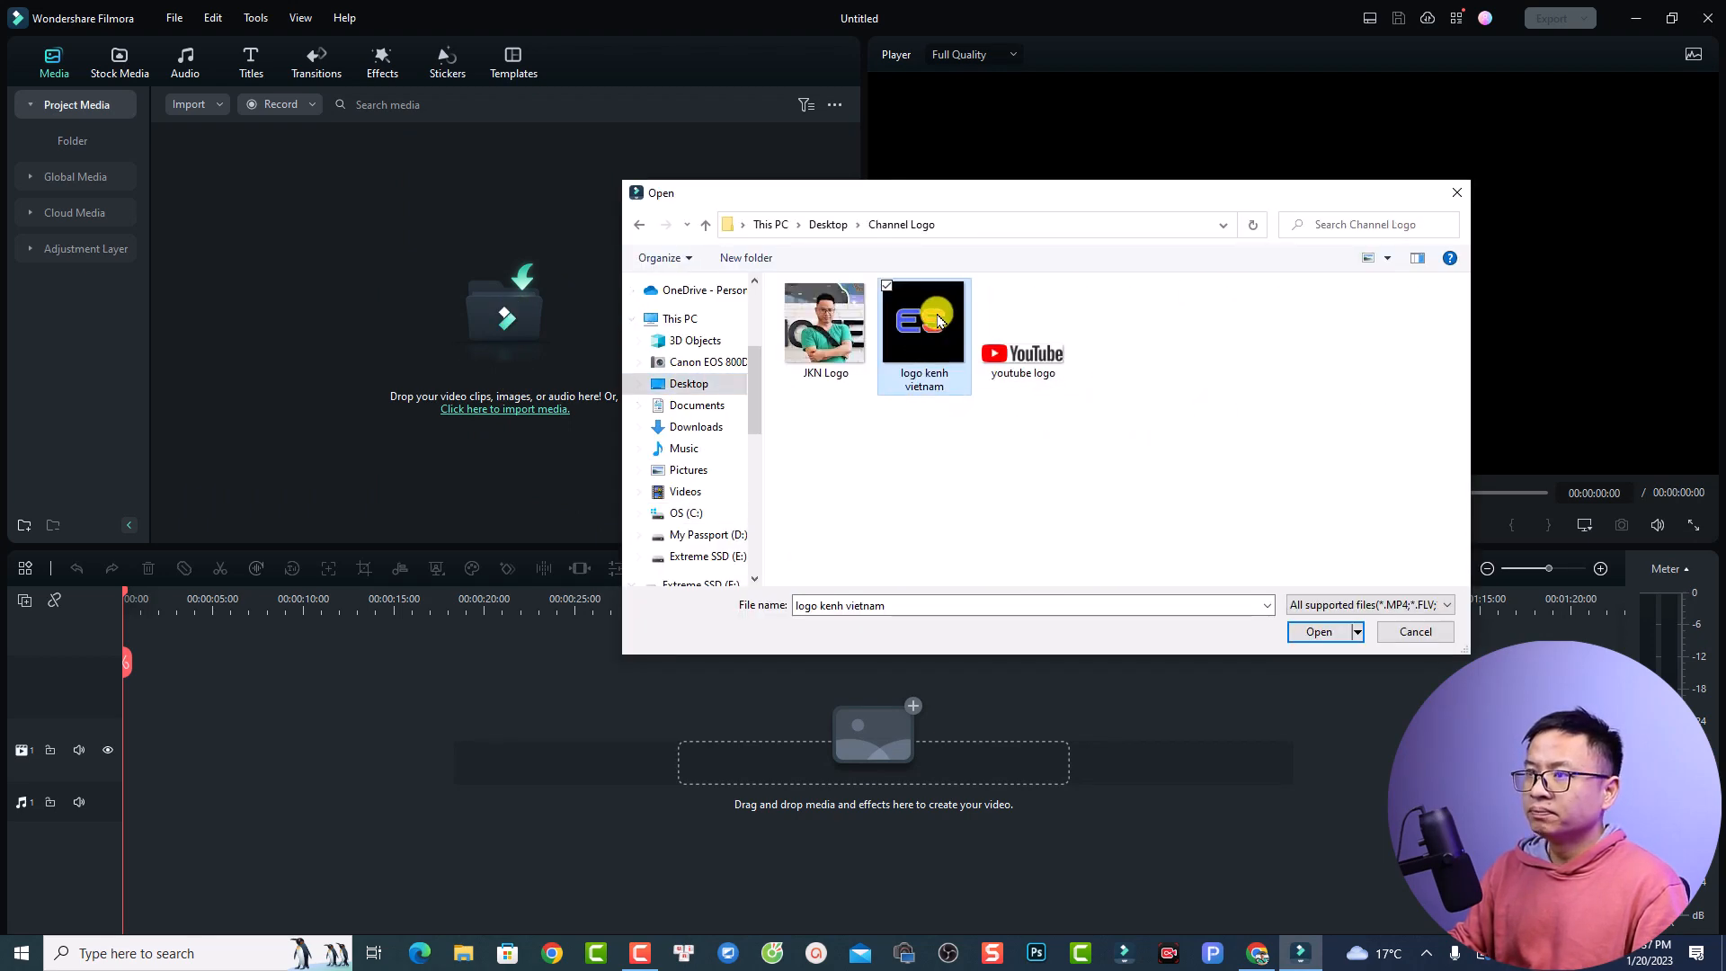
left_click(842, 336)
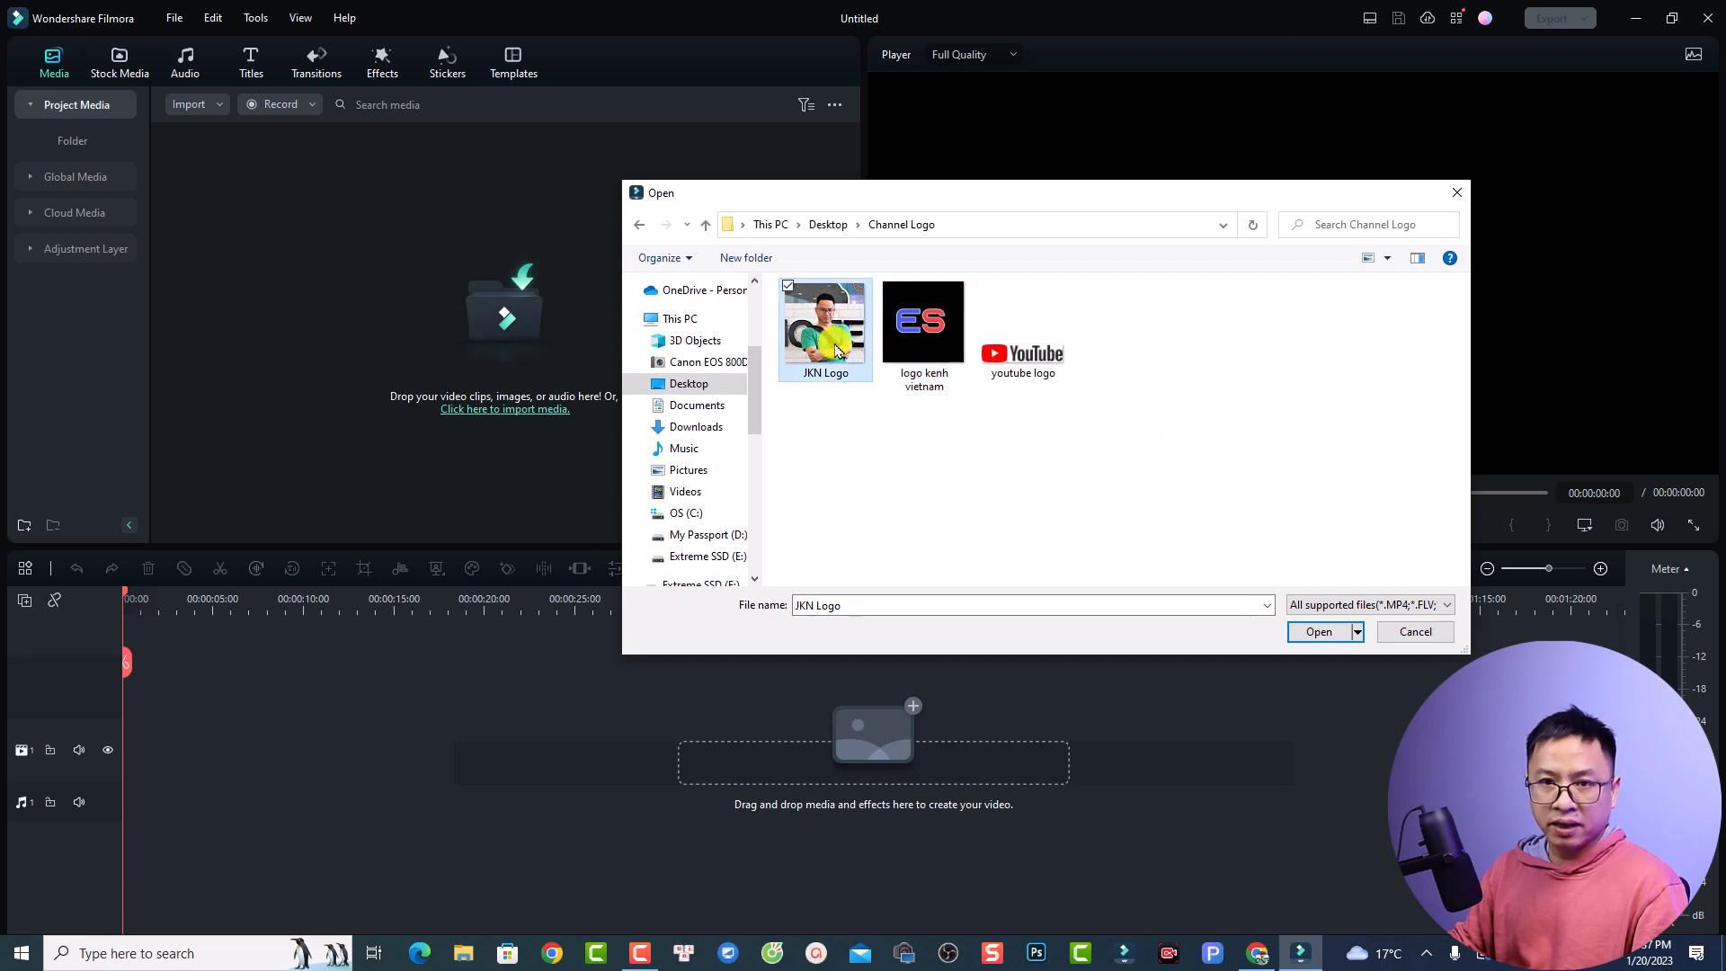
left_click(1305, 636)
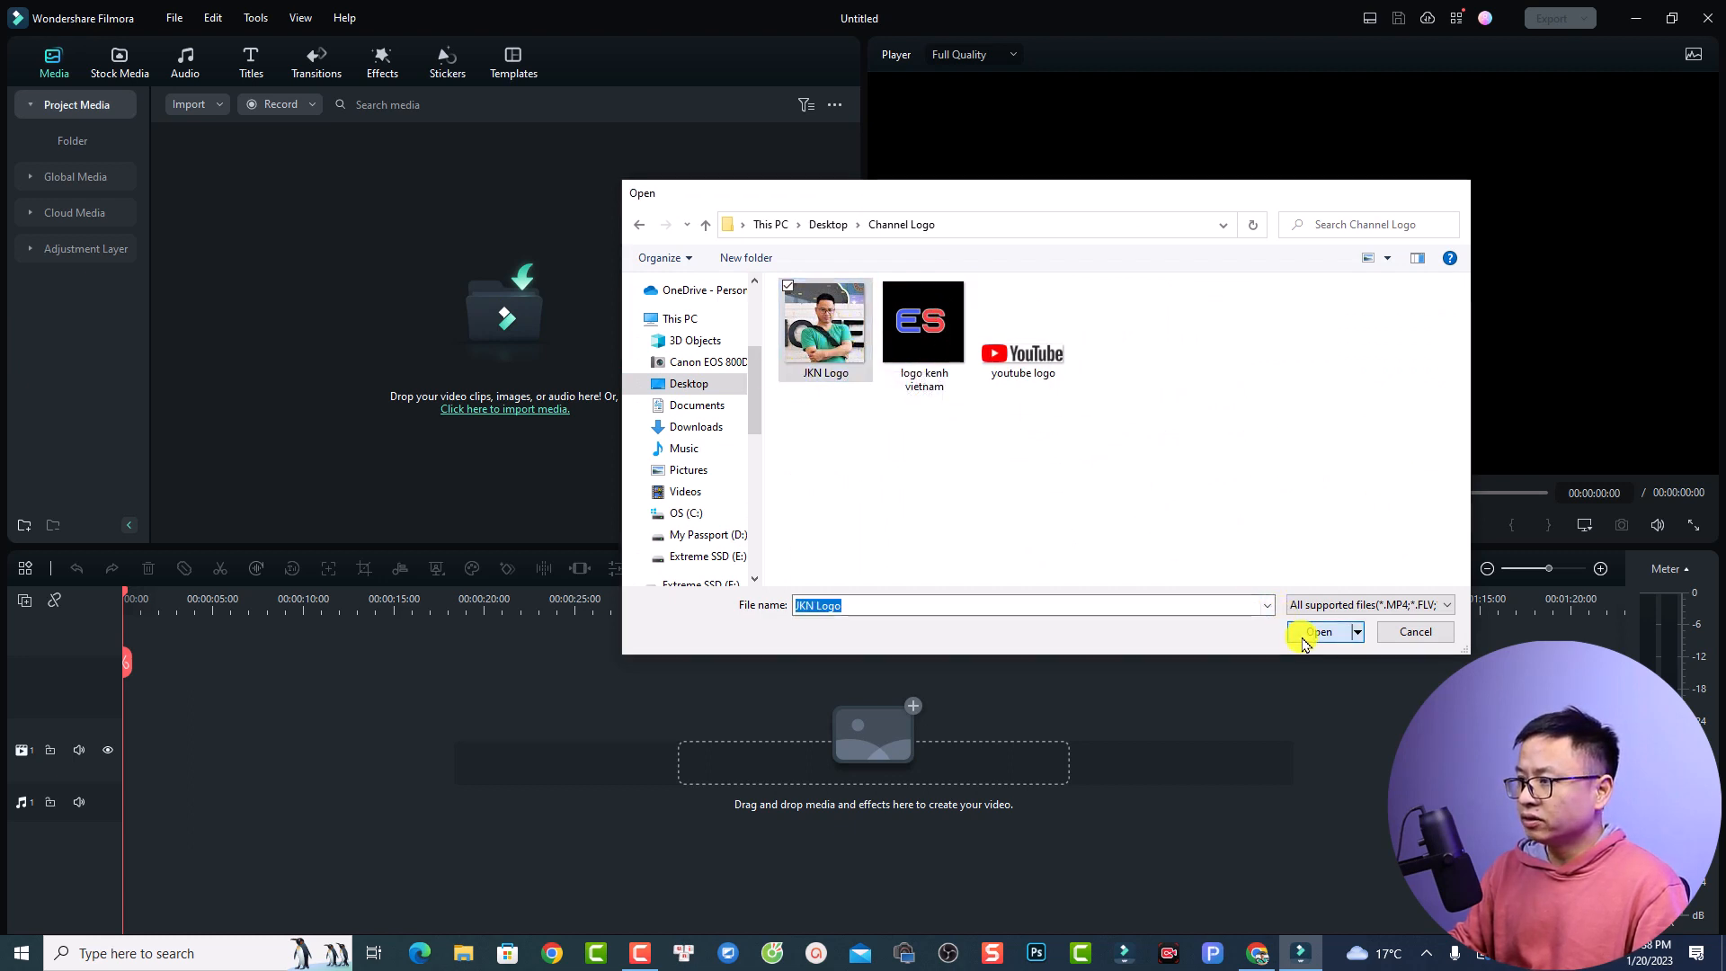
Step: Add the Pexels 4K ocean-waves clip to video track 1, keeping 1920 x 1080 25fps, and set the preview quality to 1/2
left_click(112, 64)
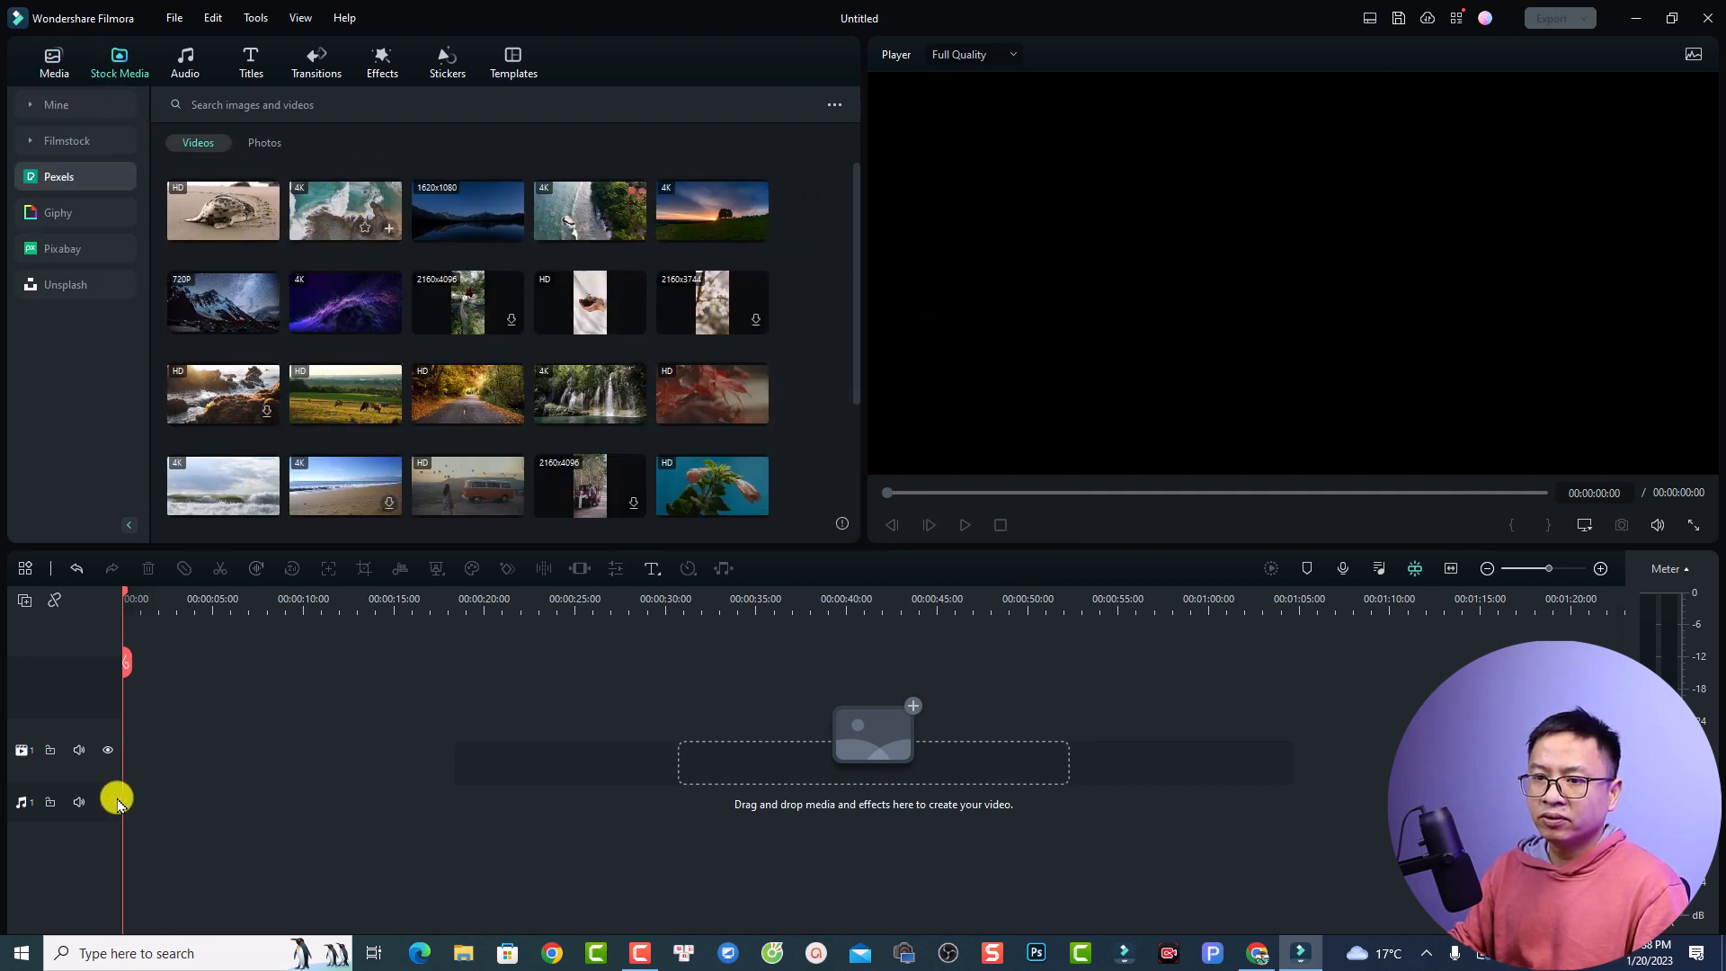
left_click_drag(118, 800, 160, 760)
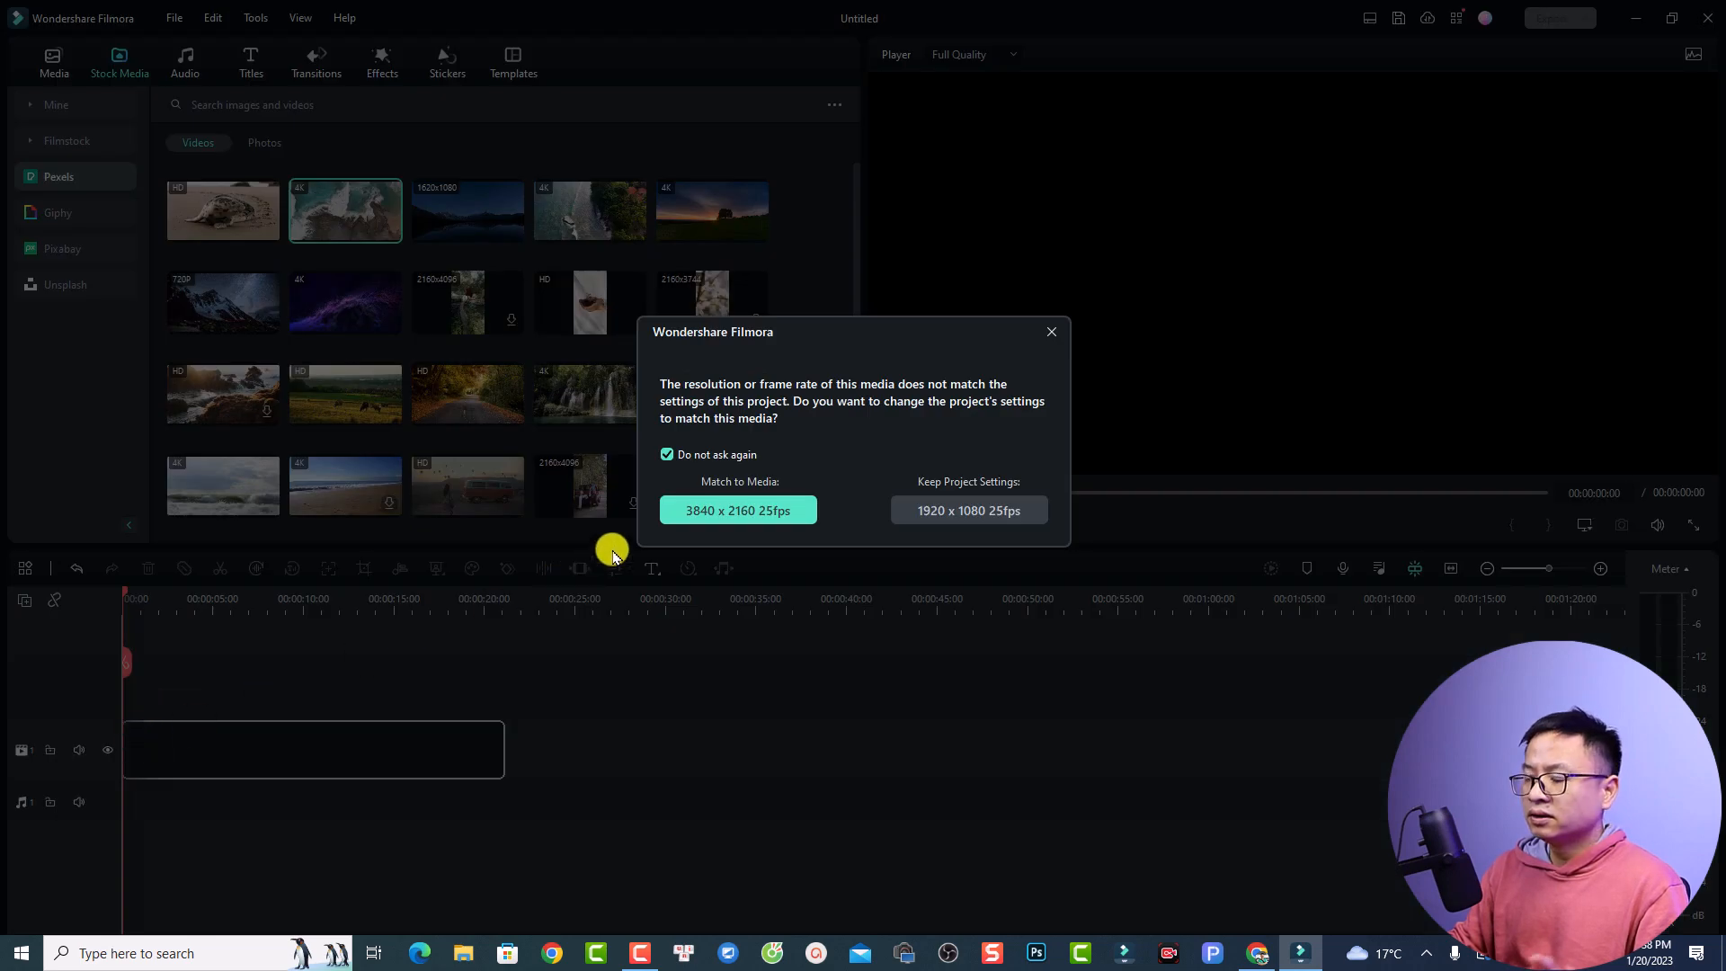
left_click(950, 516)
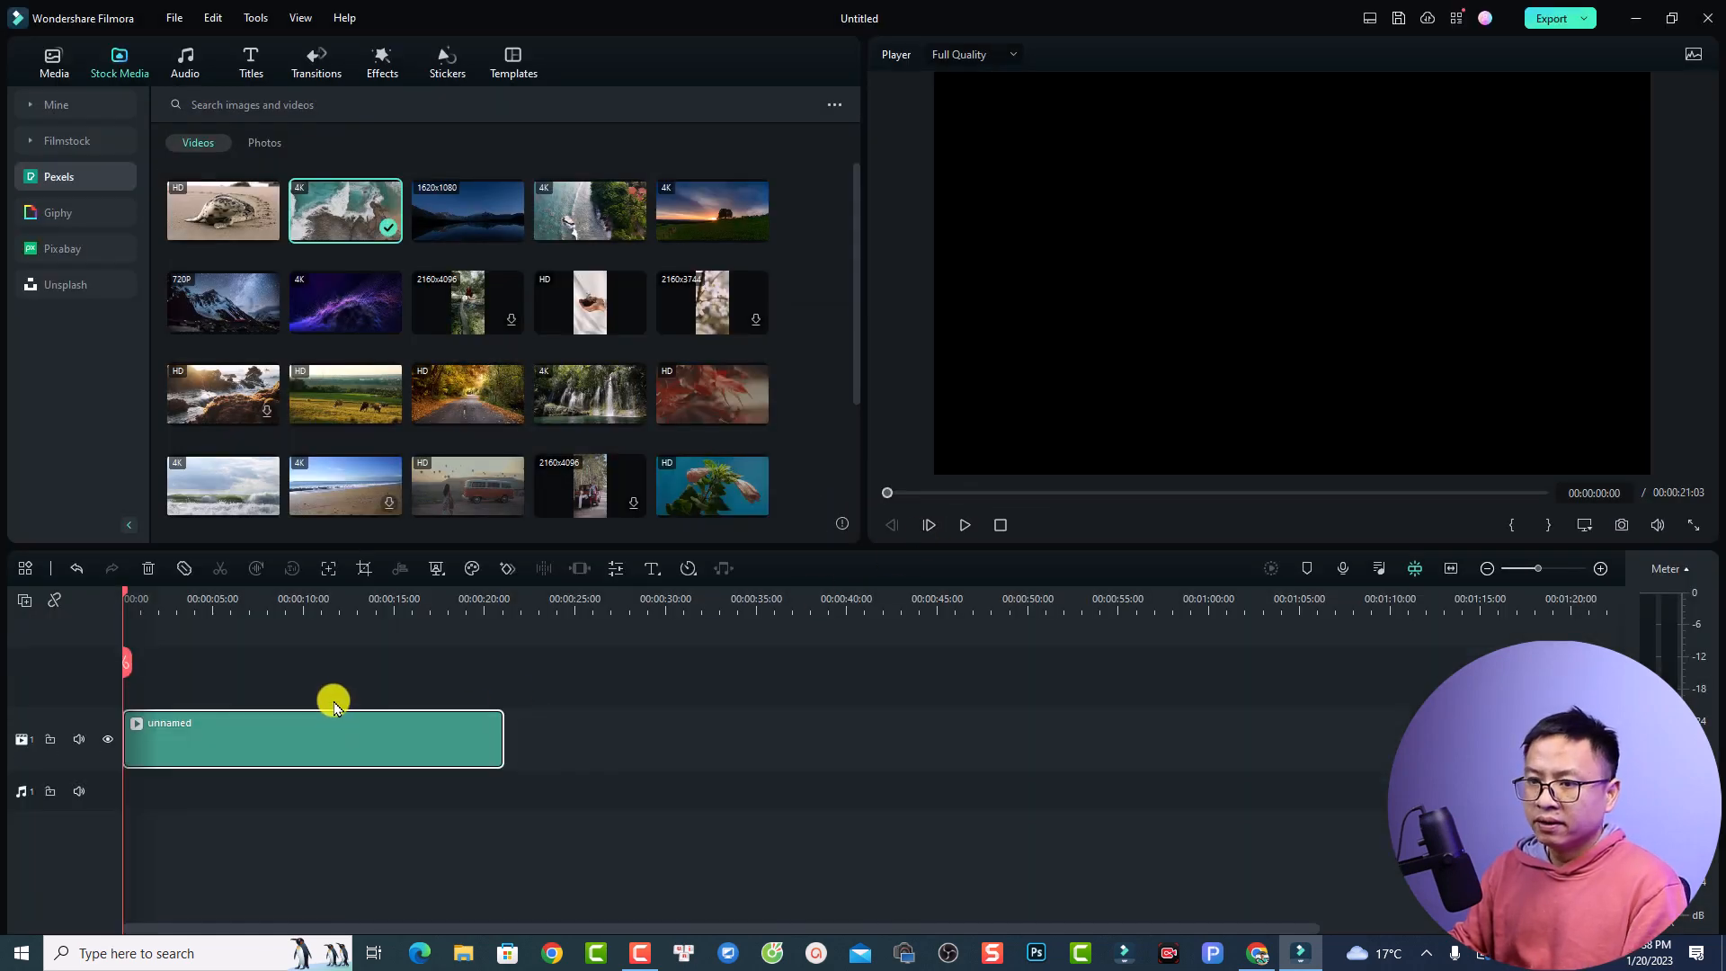
left_click(992, 55)
left_click(978, 128)
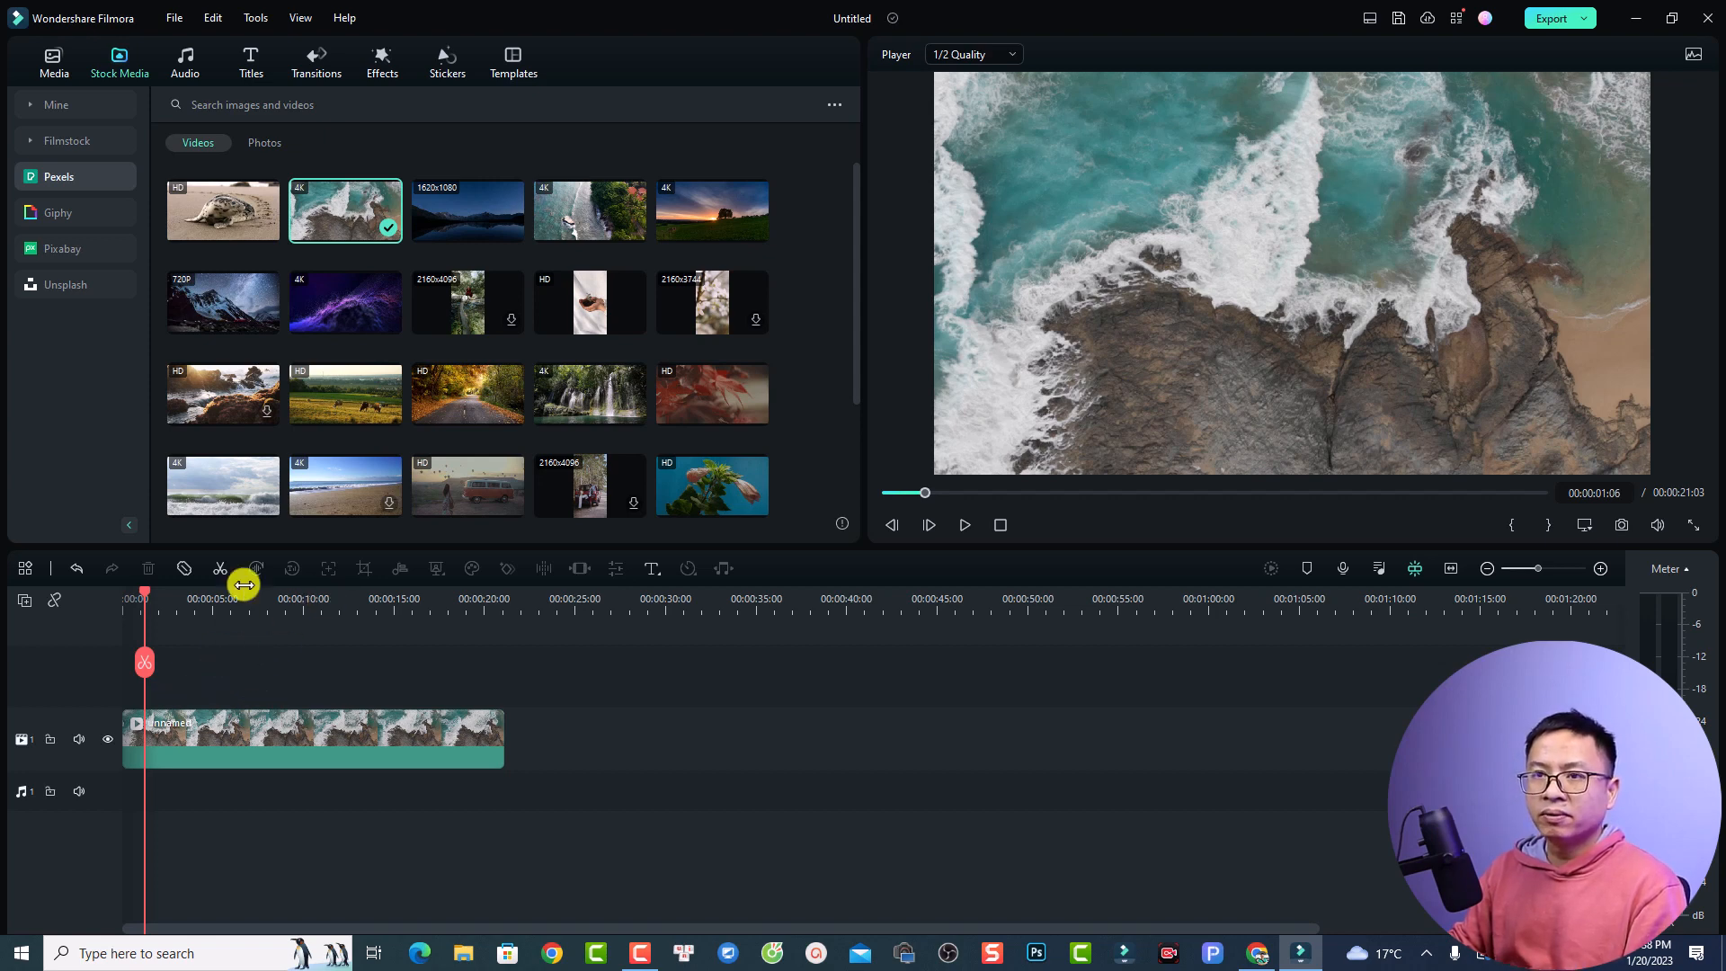
Step: Place the JKN Logo image on video track 2 at about 00:00:01:06 and fit the whole image inside the frame
left_click(54, 57)
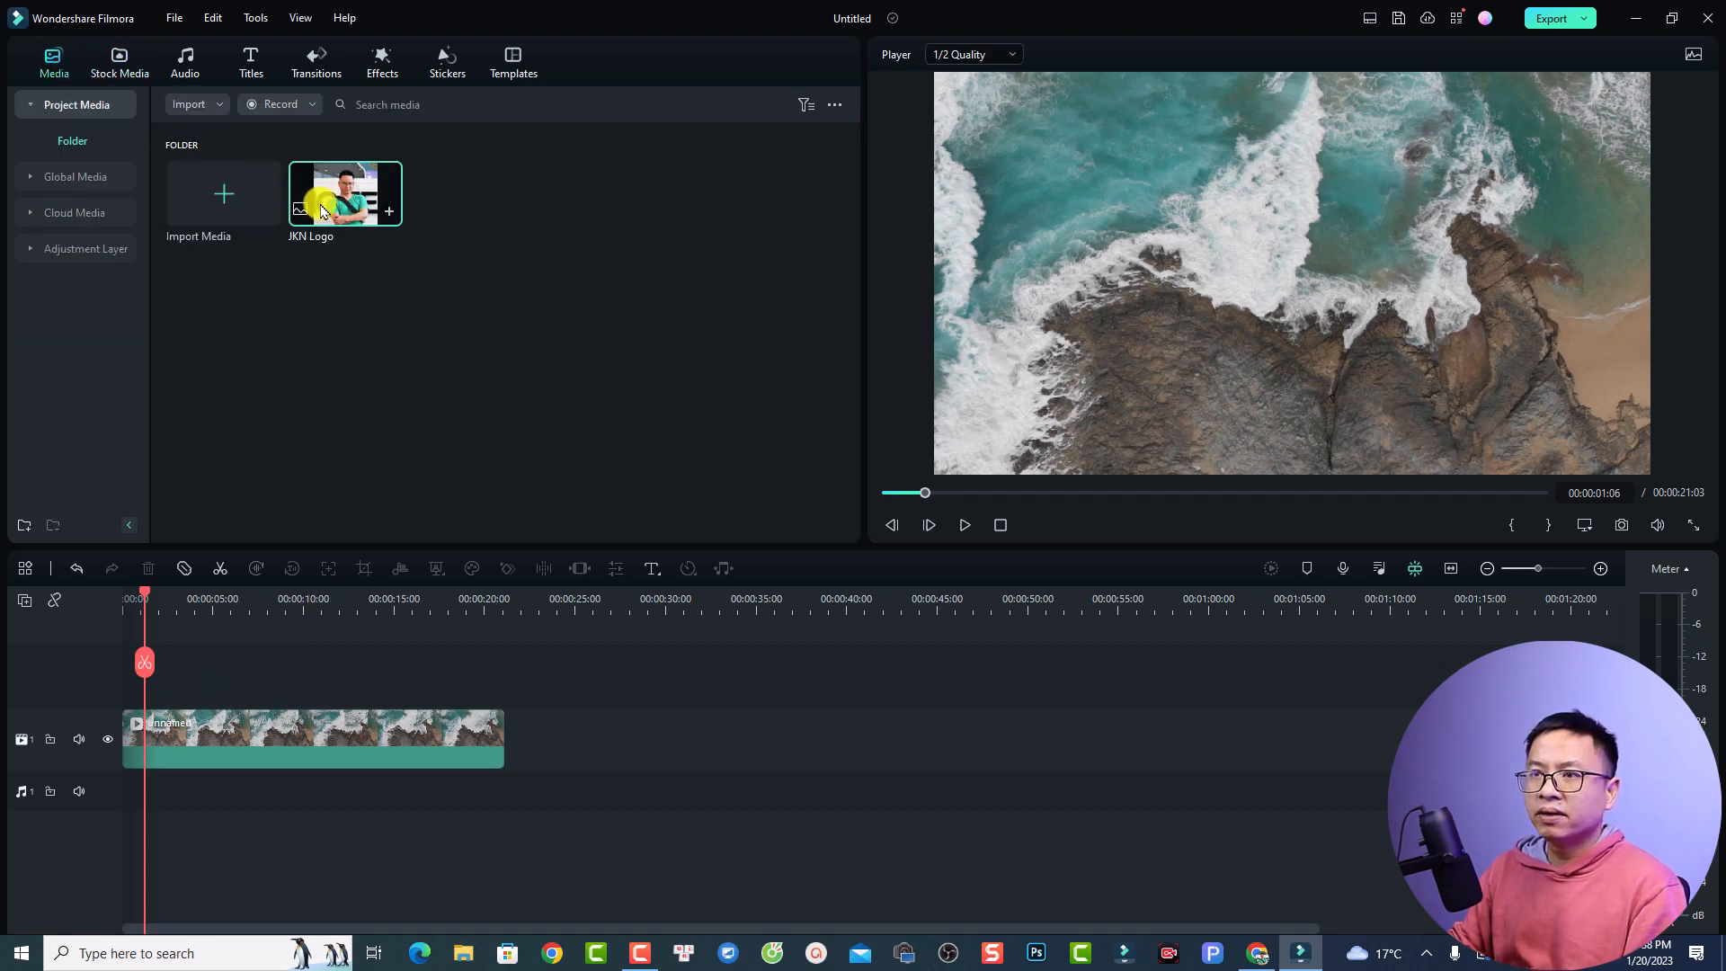
left_click_drag(335, 222, 196, 688)
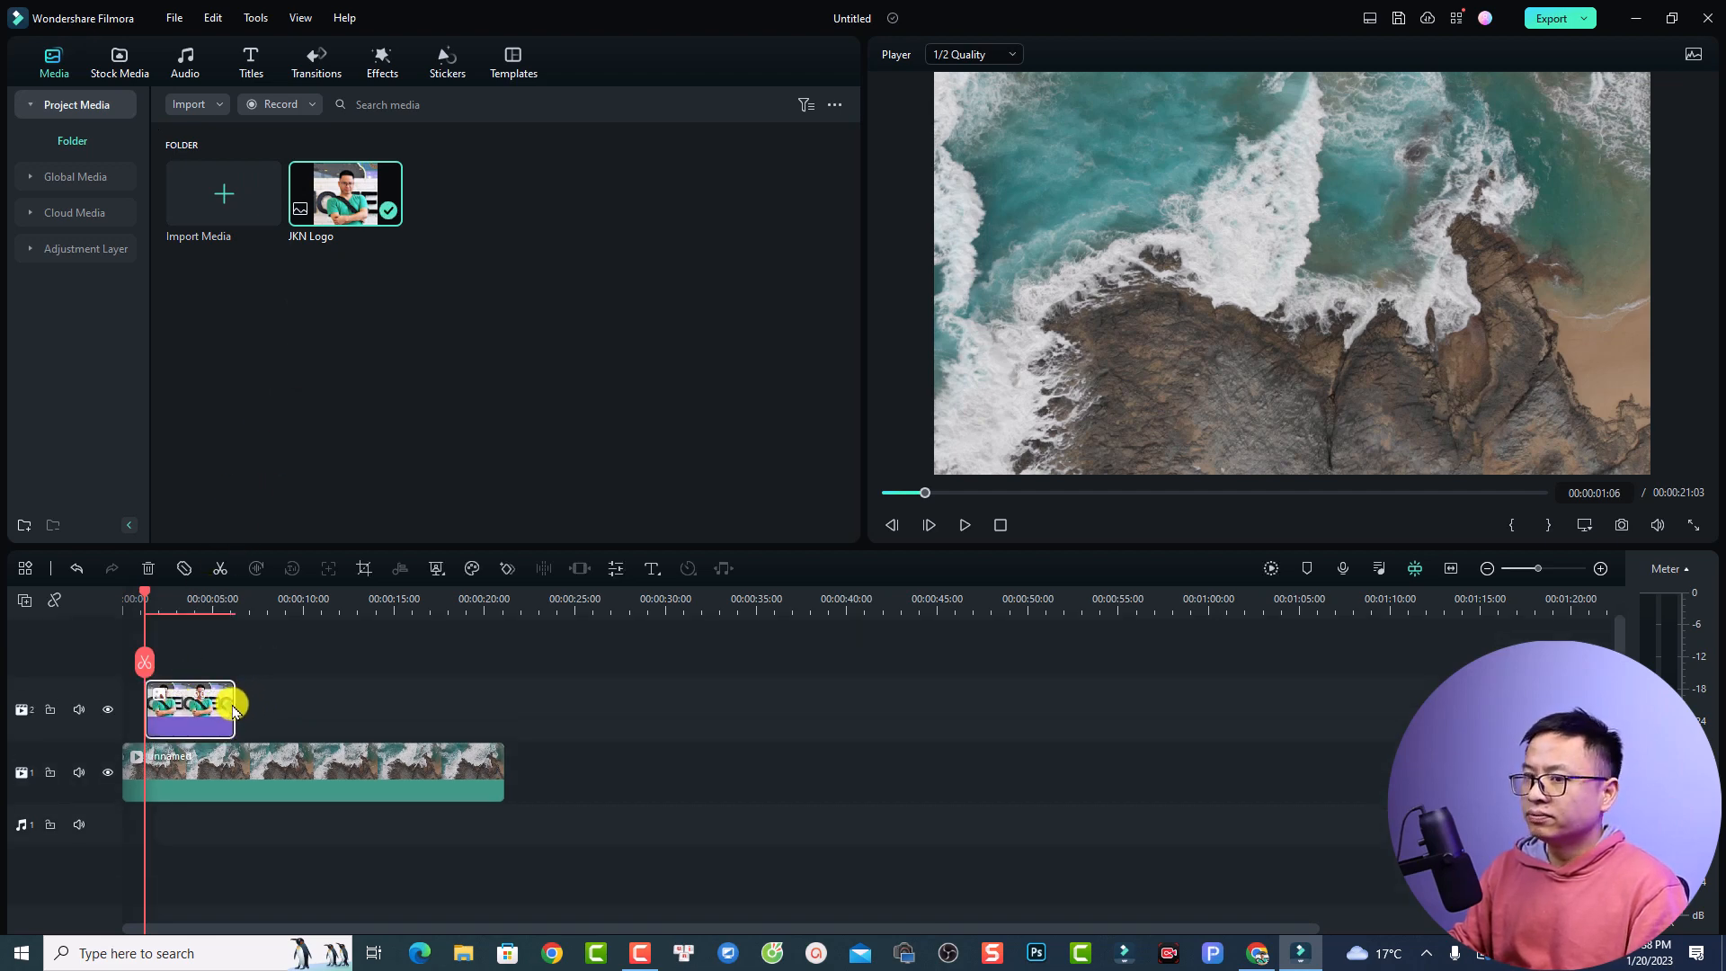
key("space")
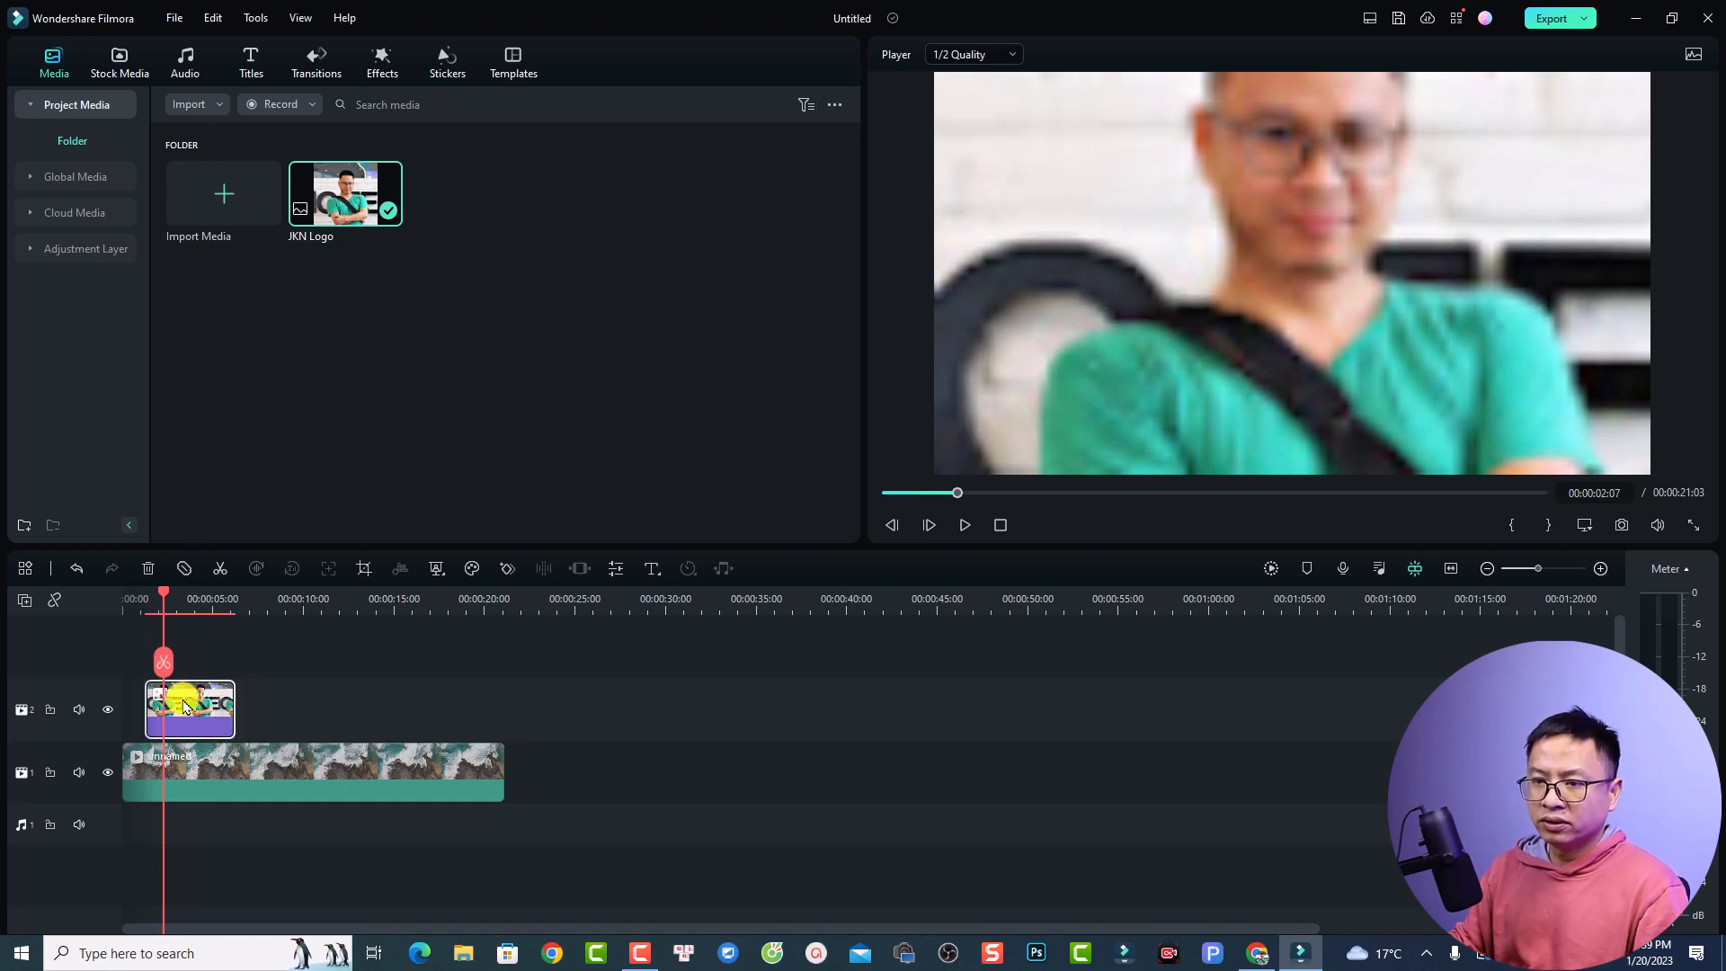
right_click(183, 707)
left_click(239, 590)
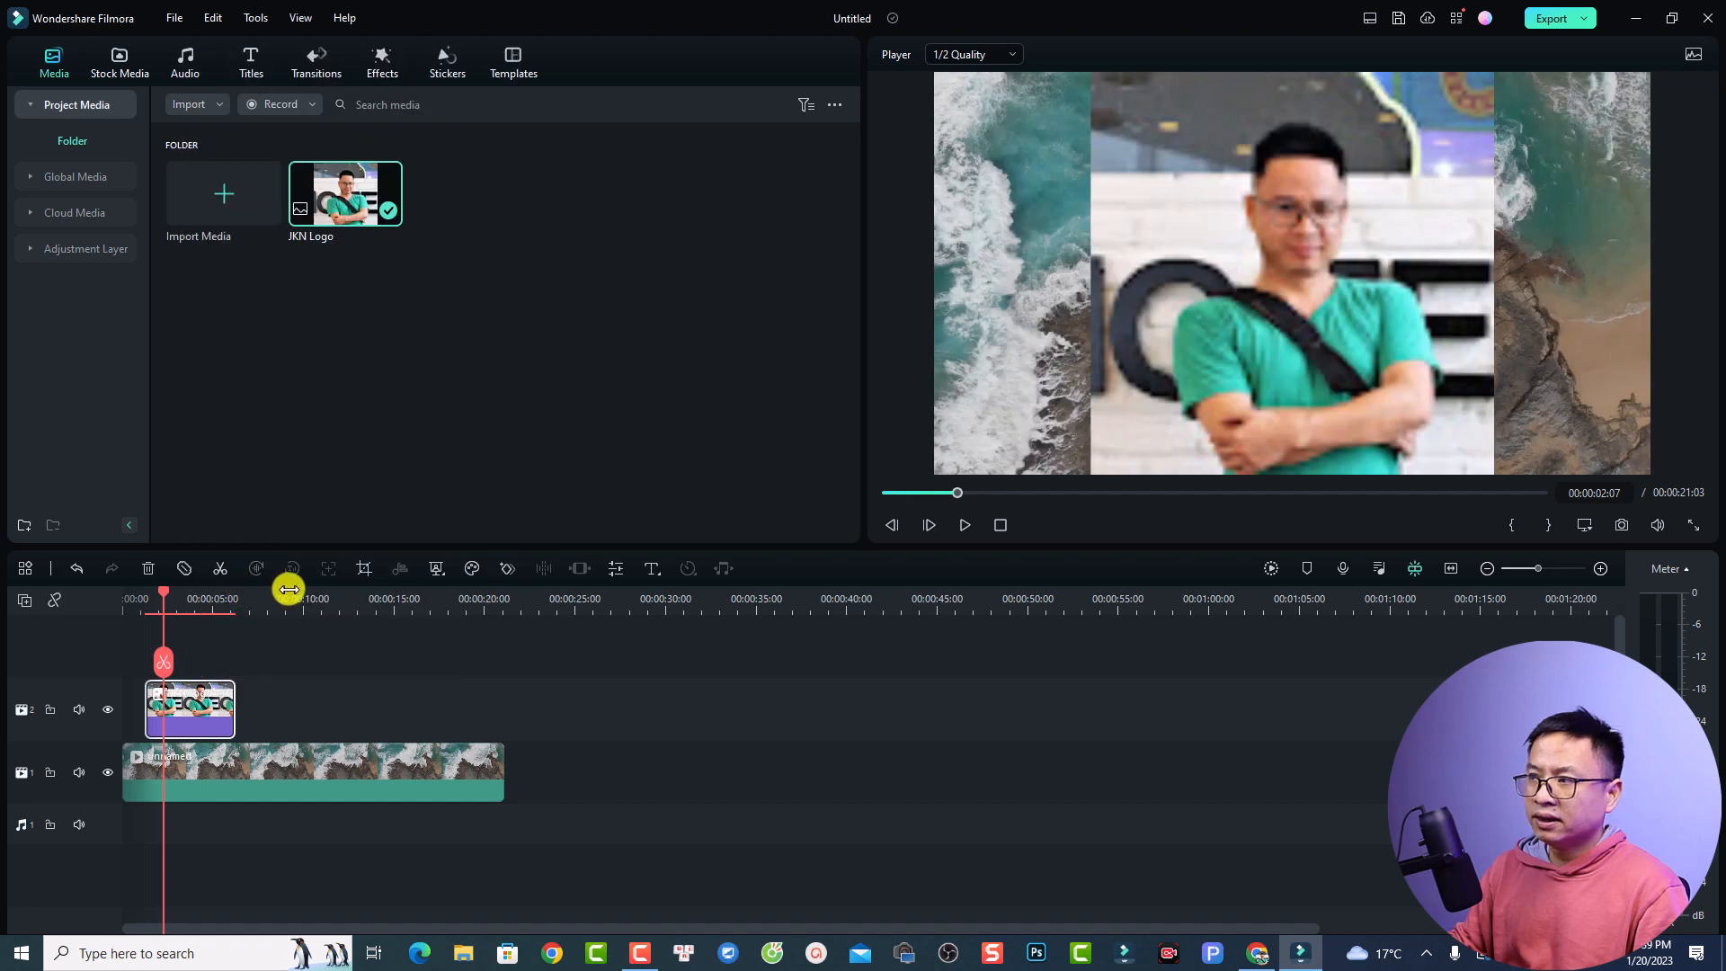
Step: Shrink the logo to about 17% and place it in the lower-left corner of the video at about X -762, Y -383 px
left_click(1172, 342)
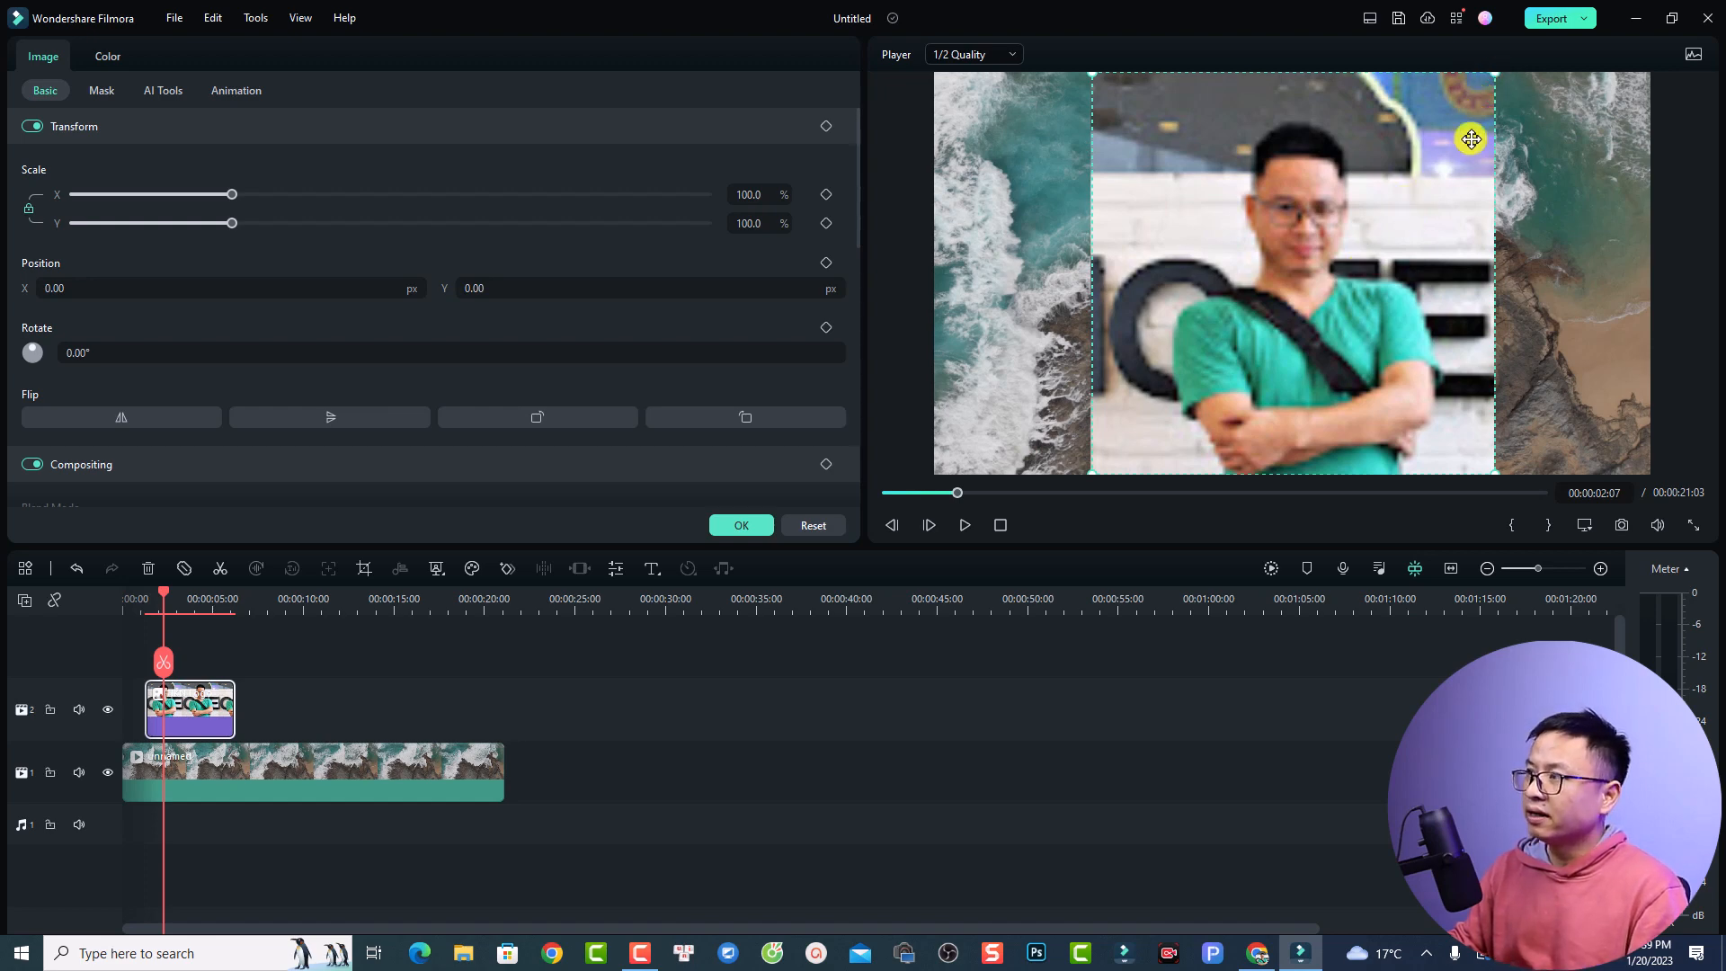
left_click_drag(1492, 74, 1015, 420)
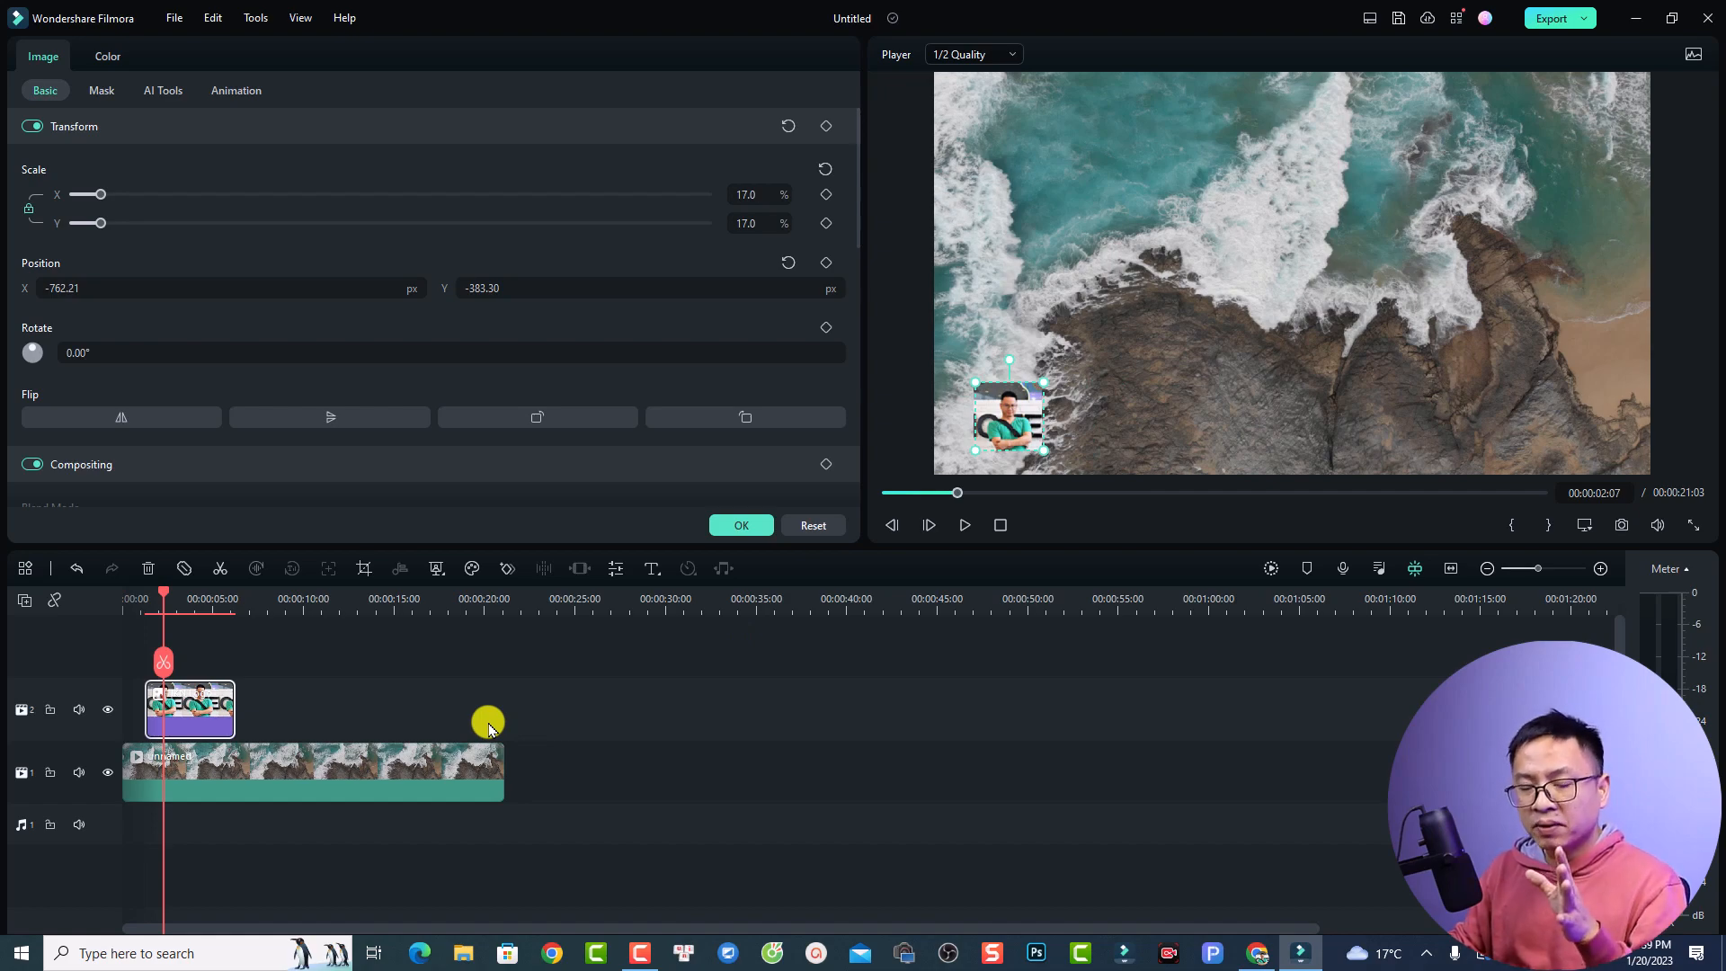
left_click(735, 526)
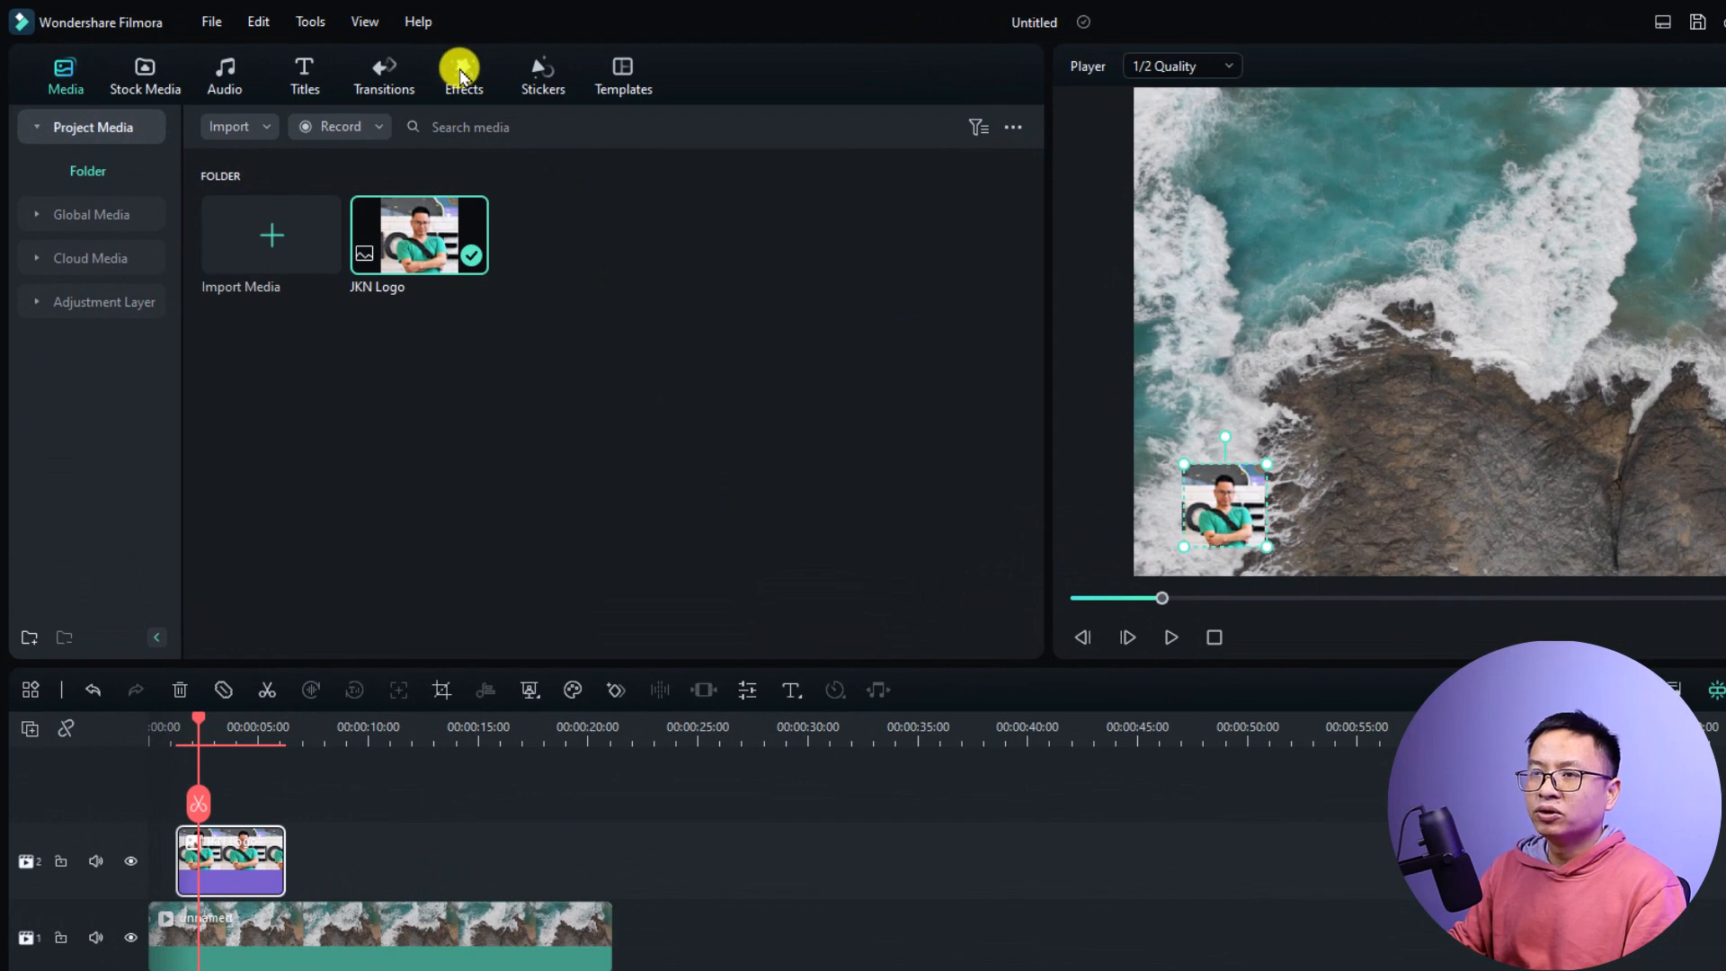
Step: Search the effects for "image mask" and apply the Image Mask effect to the logo clip
left_click(460, 72)
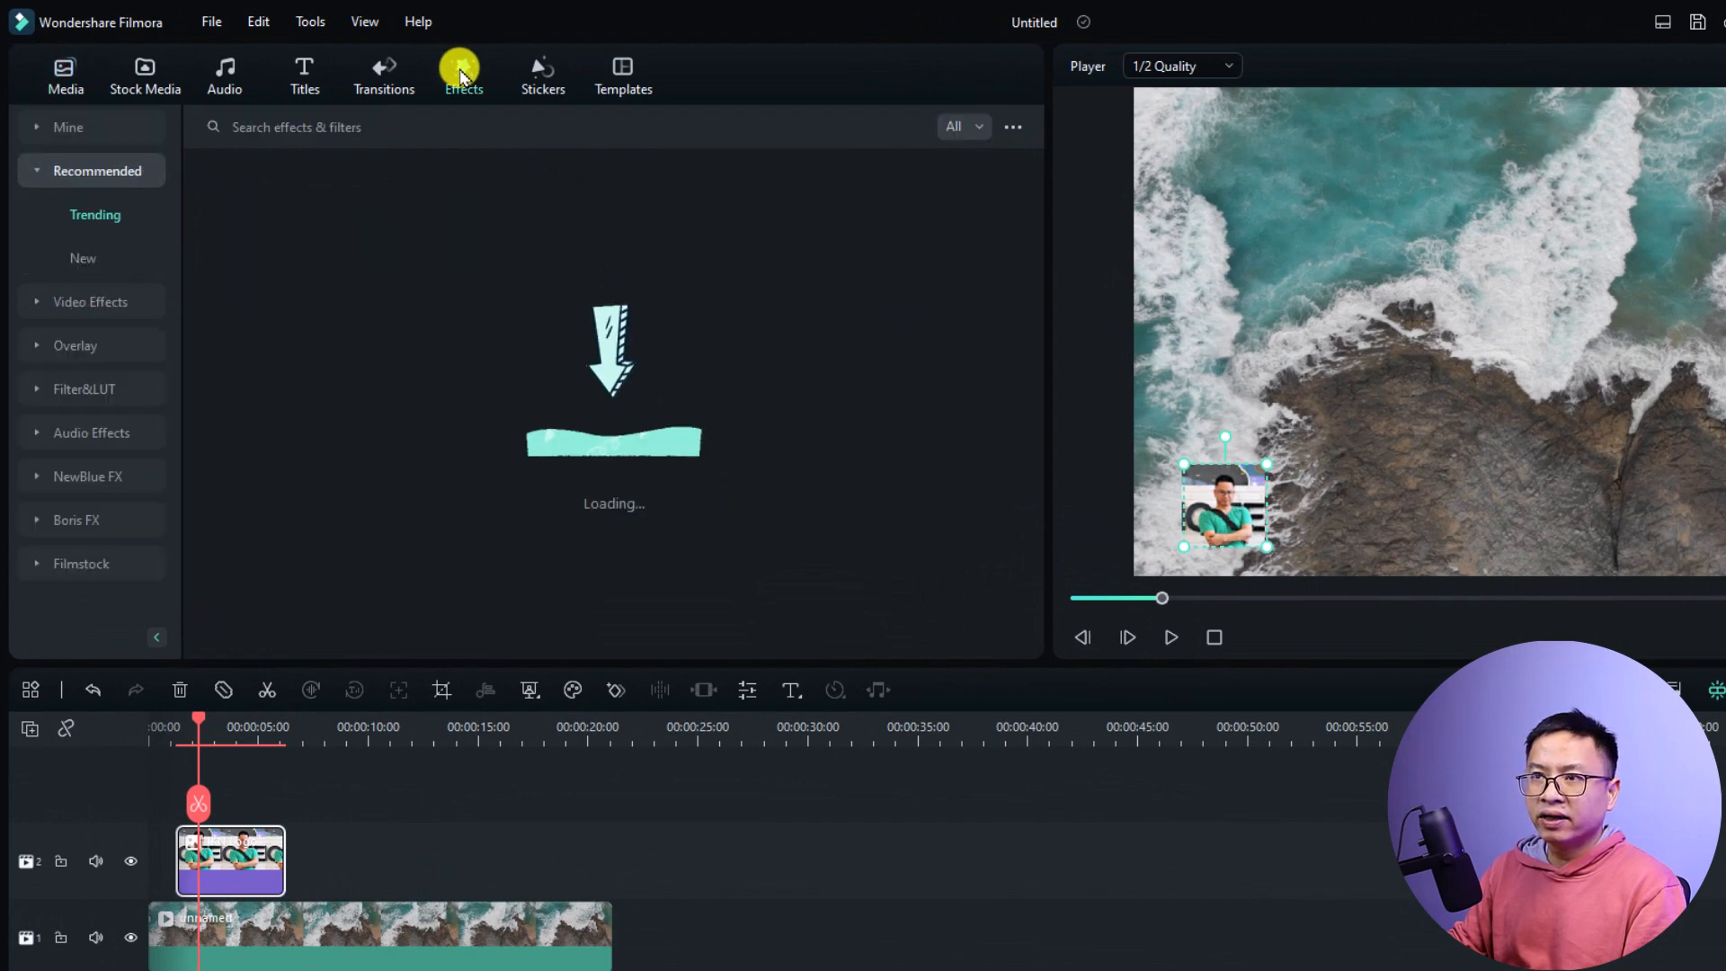
left_click(363, 120)
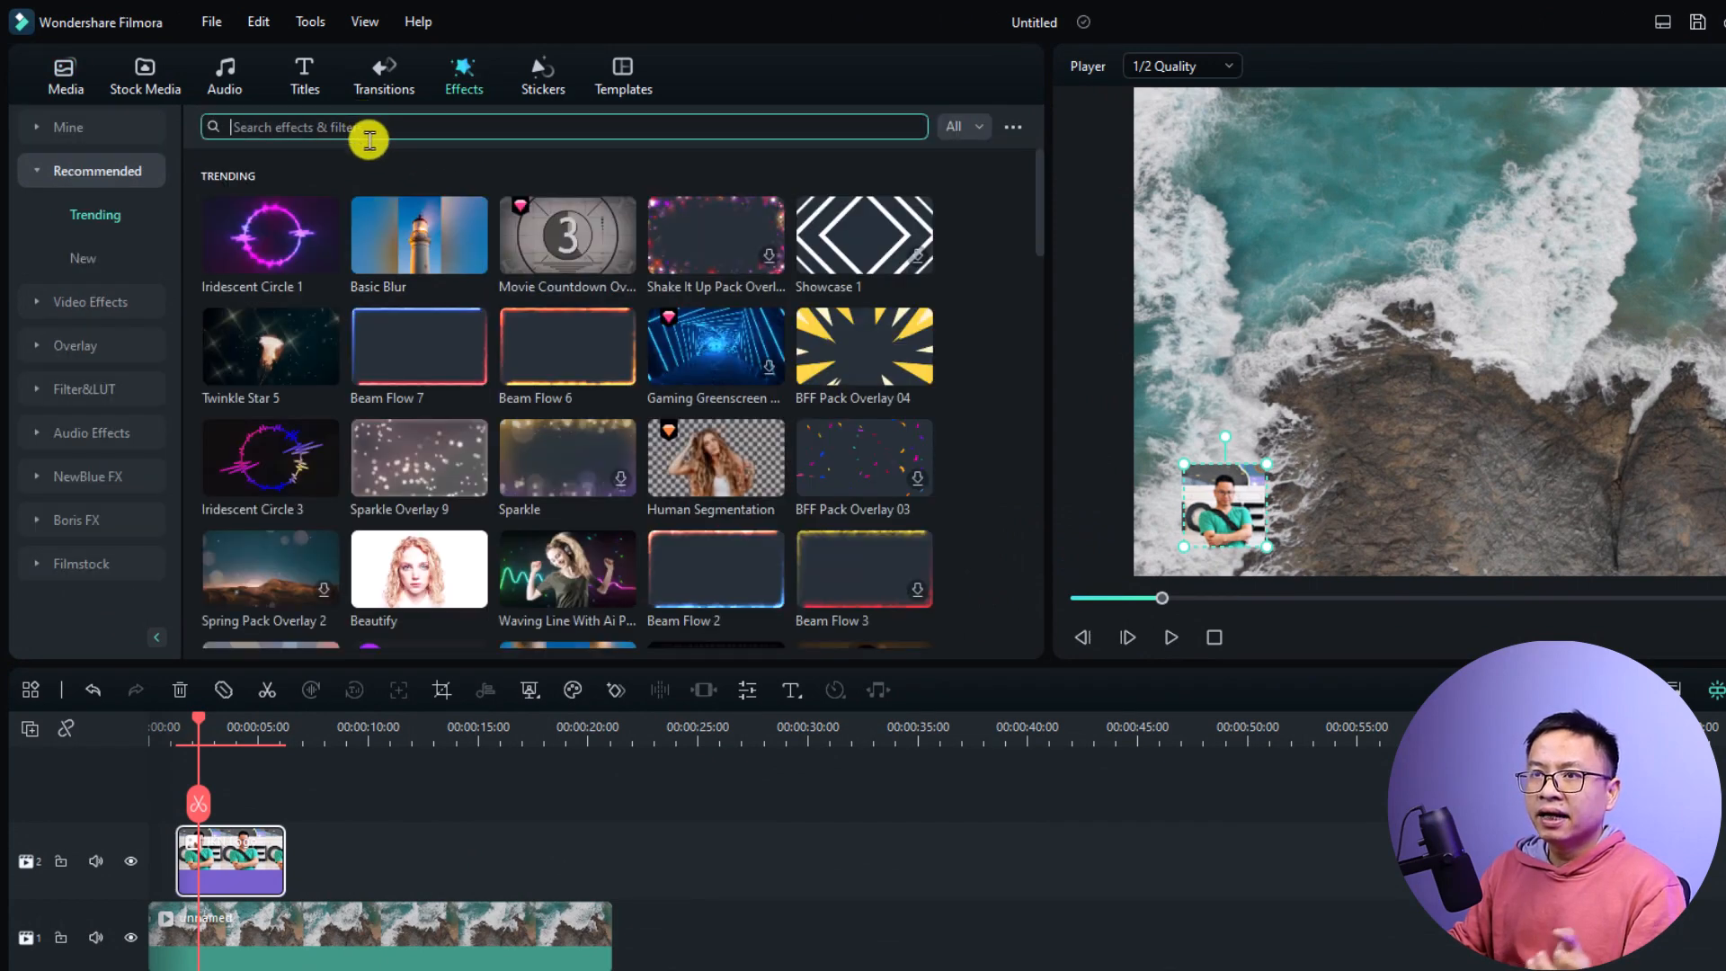
type("image")
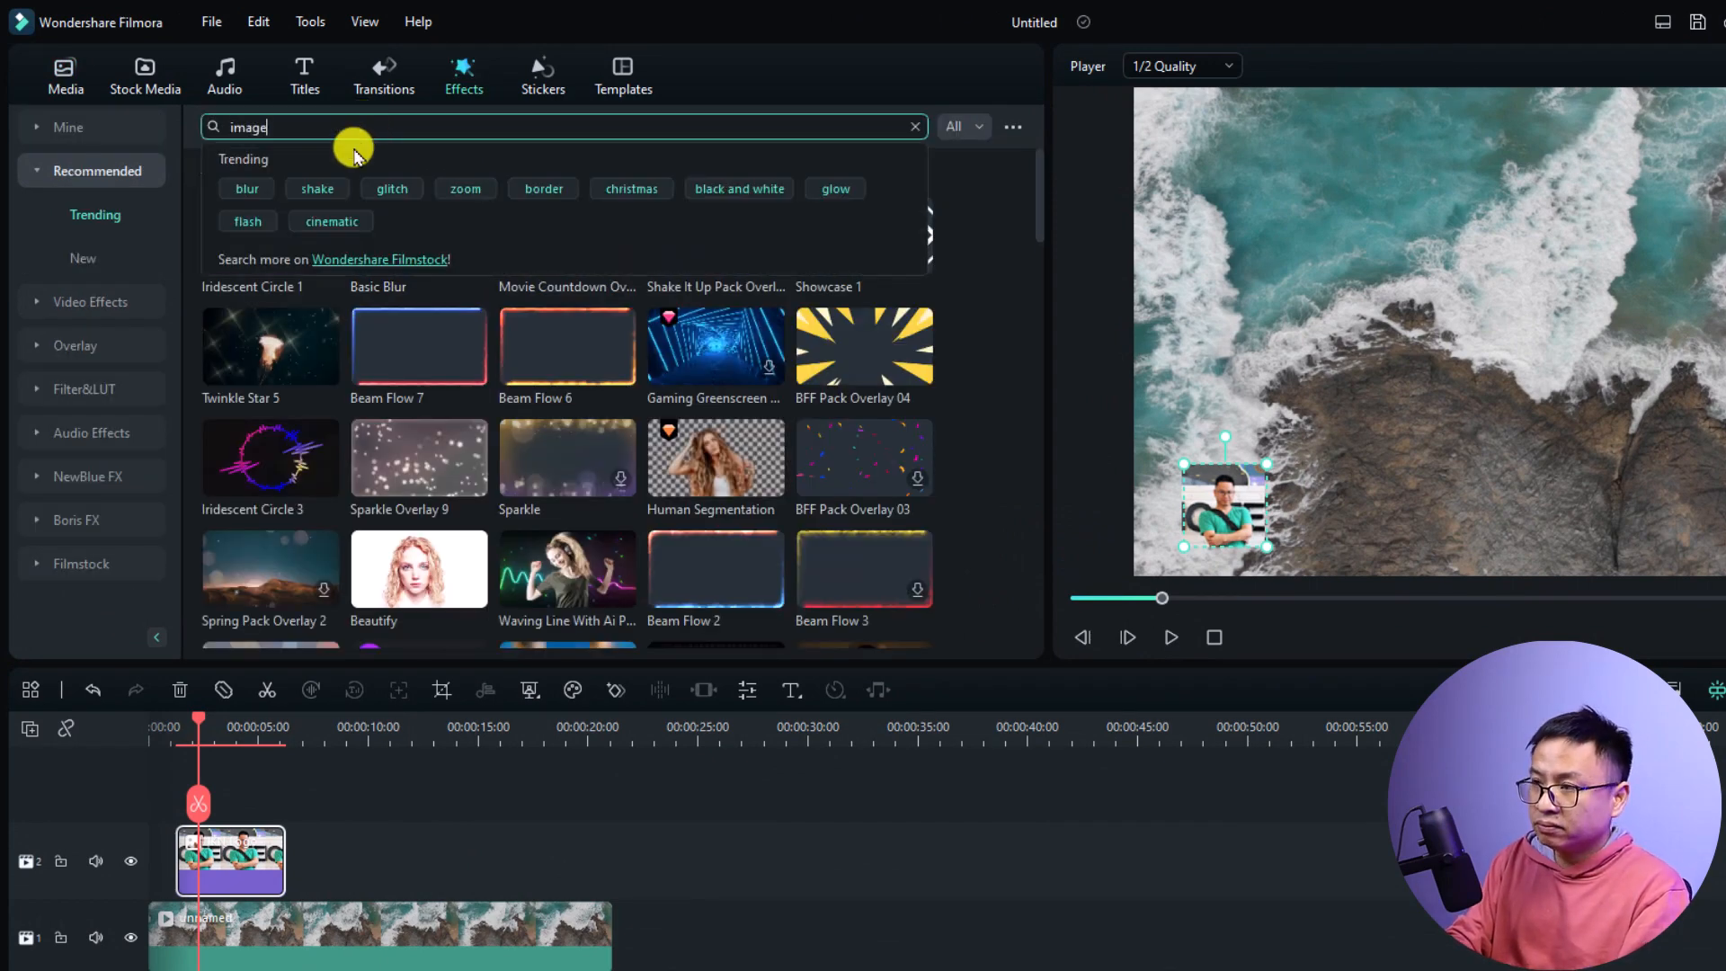
type(" mask")
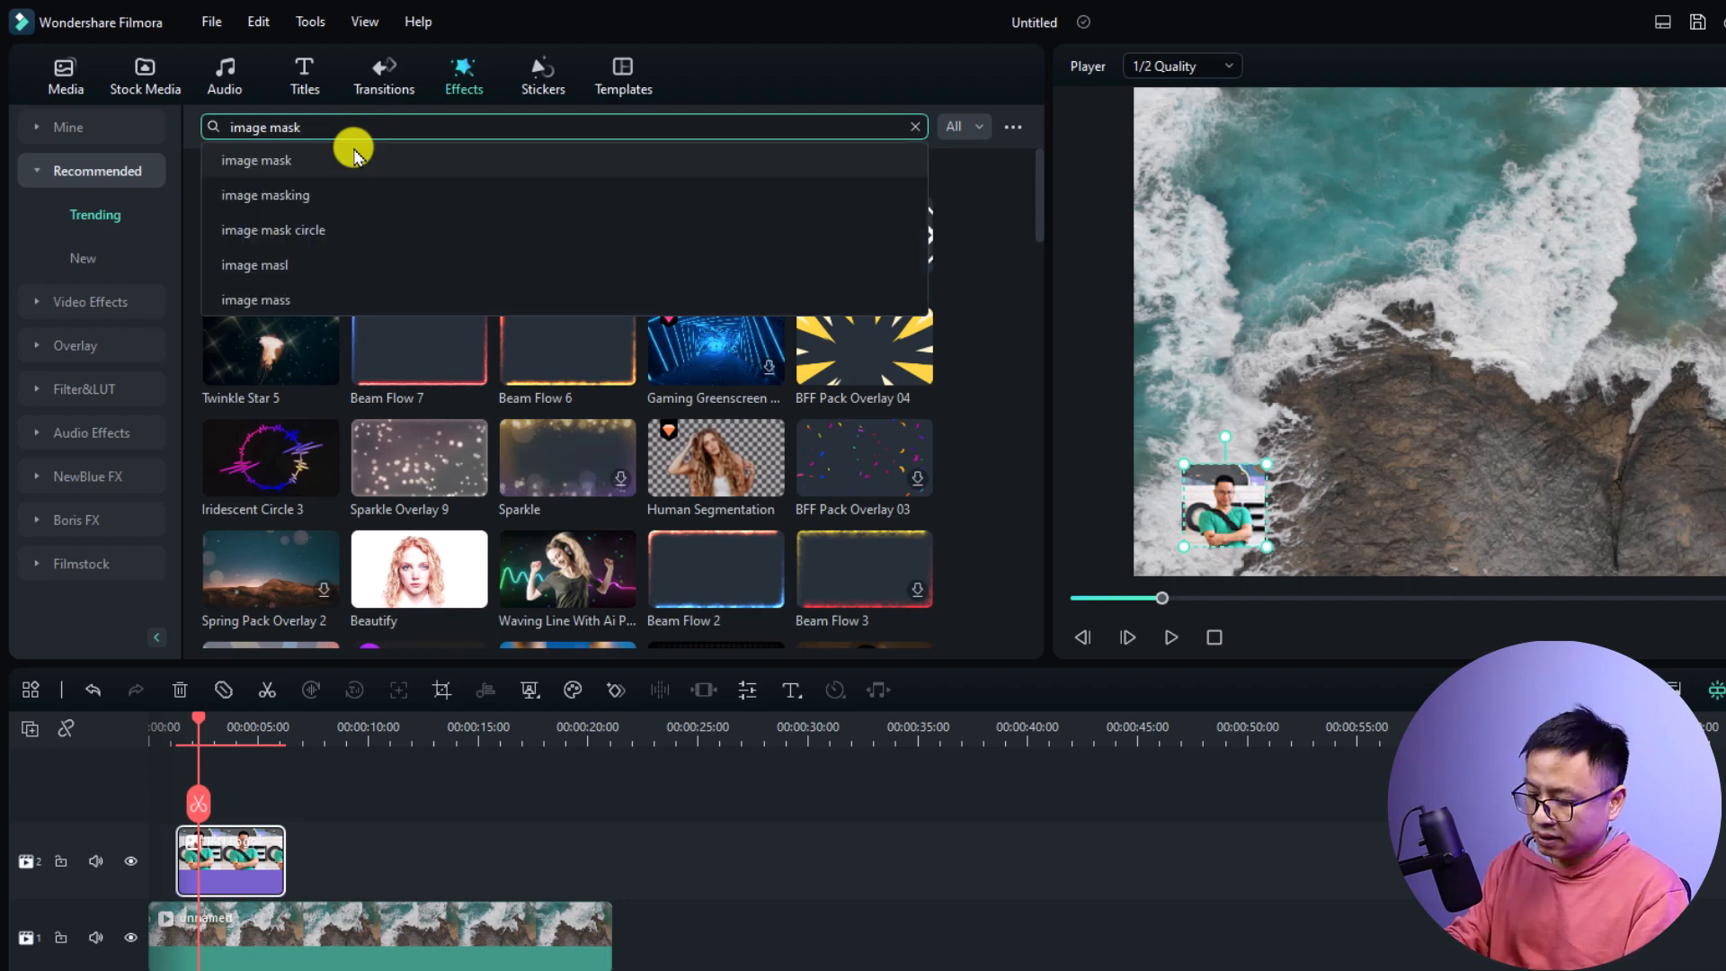
left_click(353, 159)
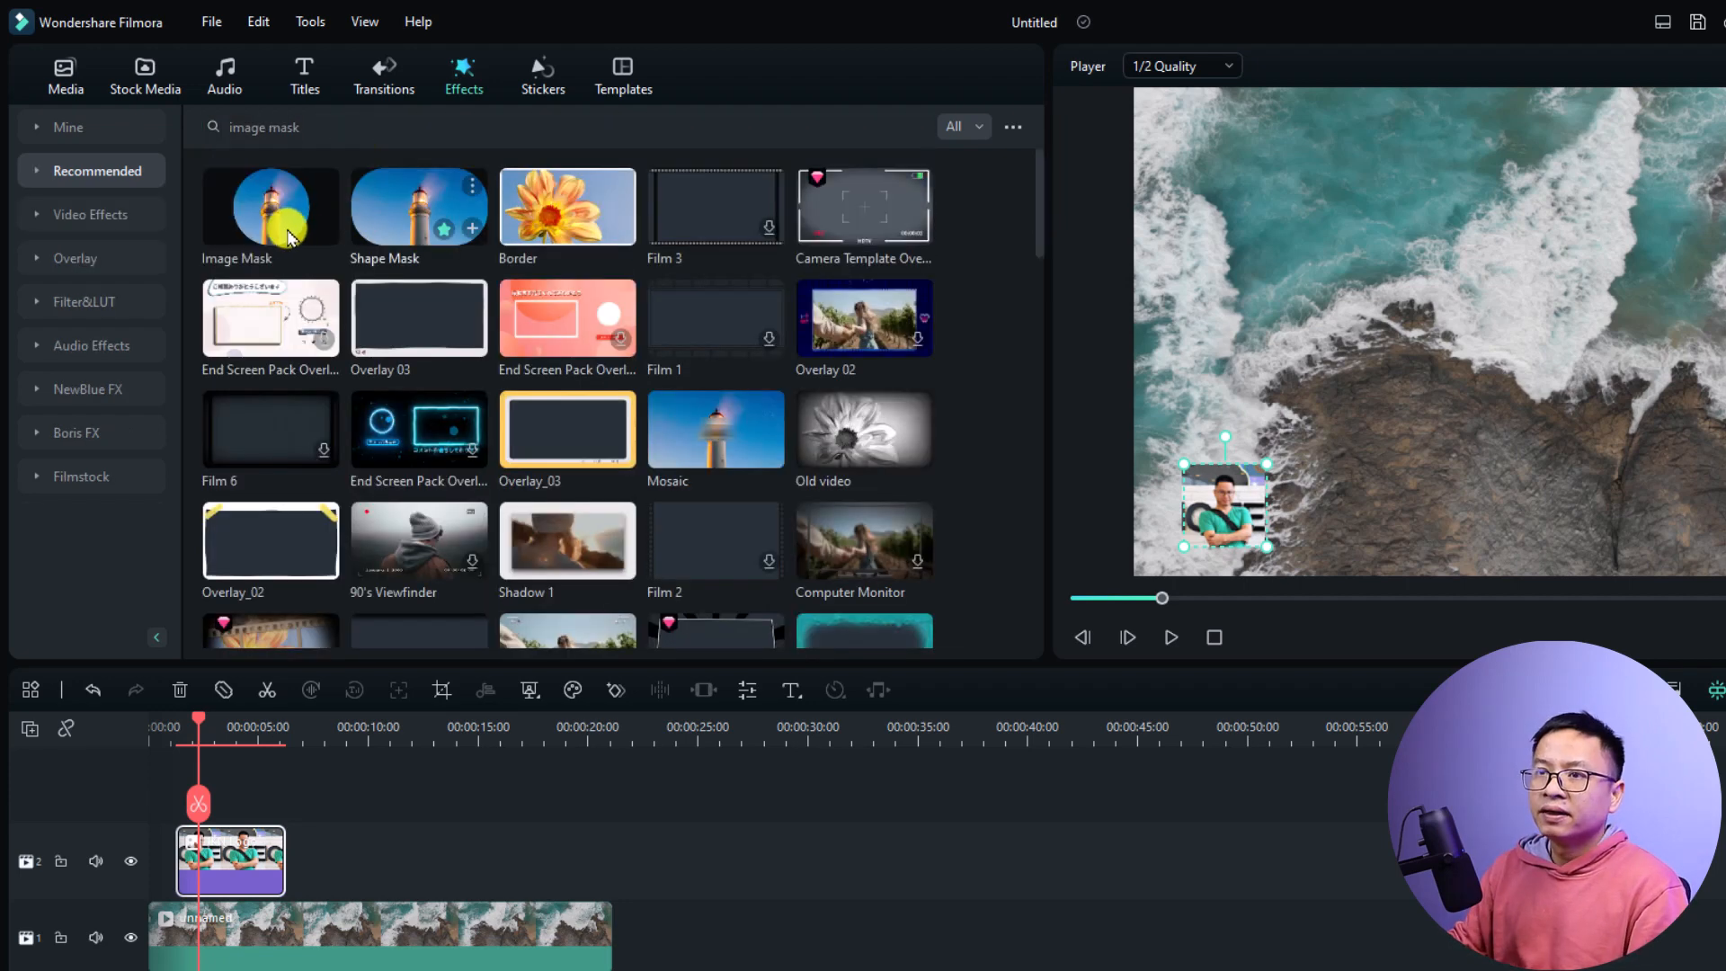
mouse_move(268, 241)
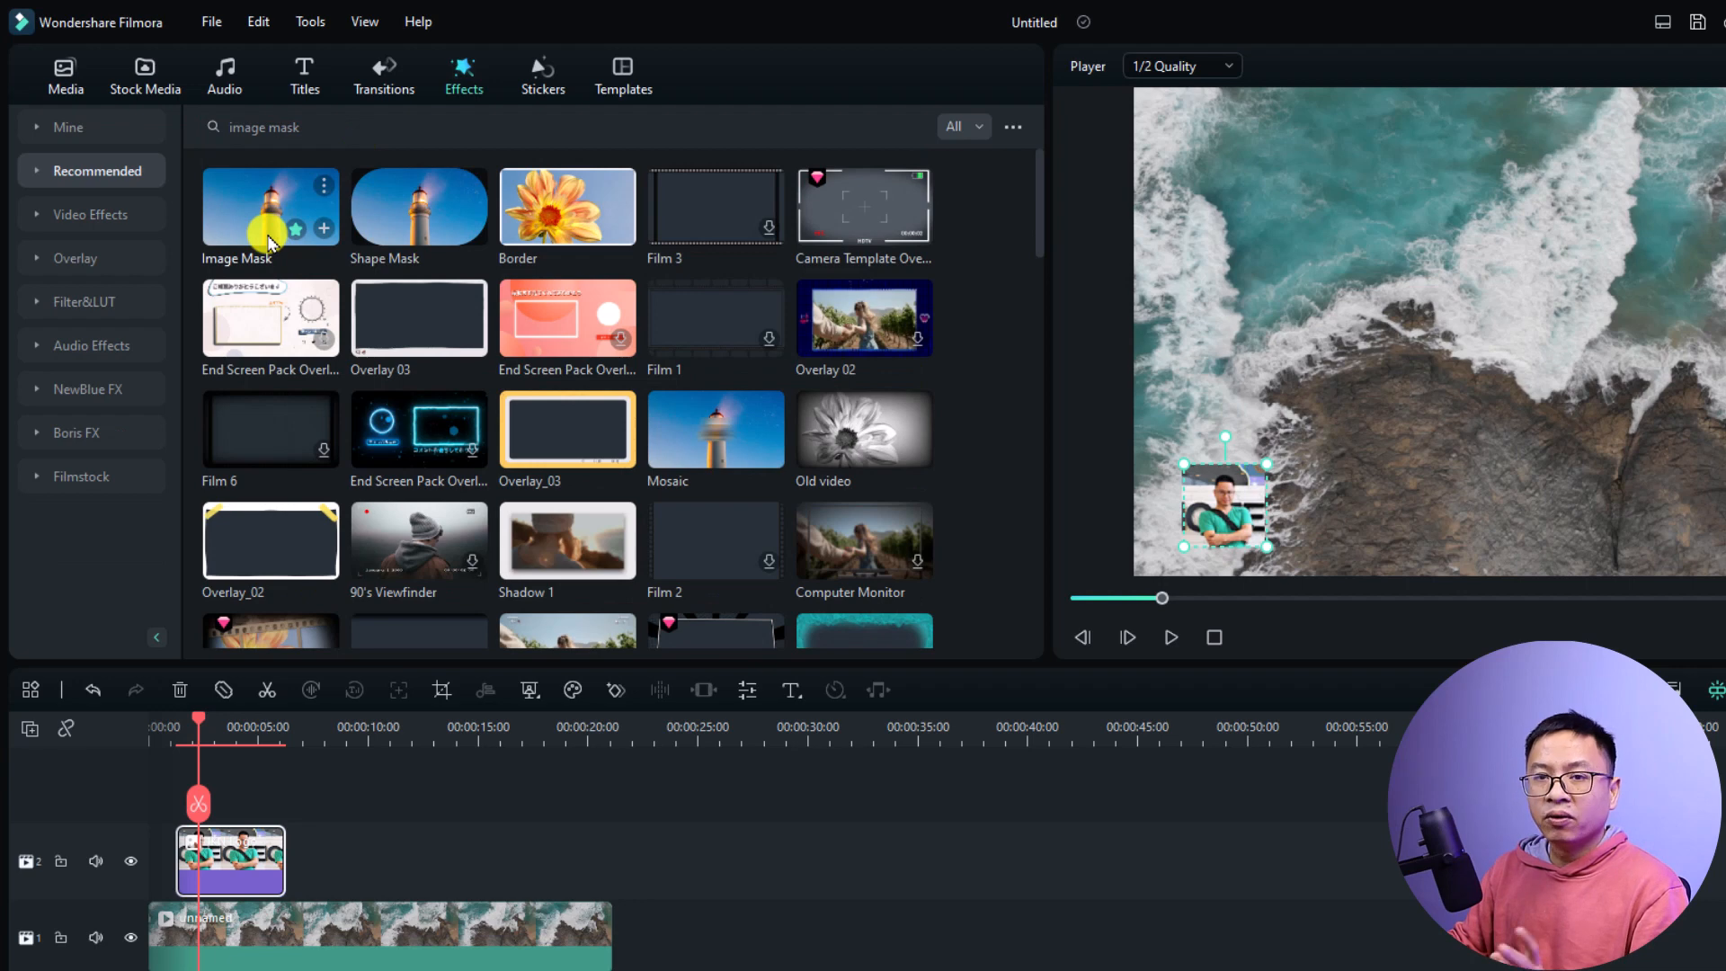
left_click_drag(269, 241, 214, 852)
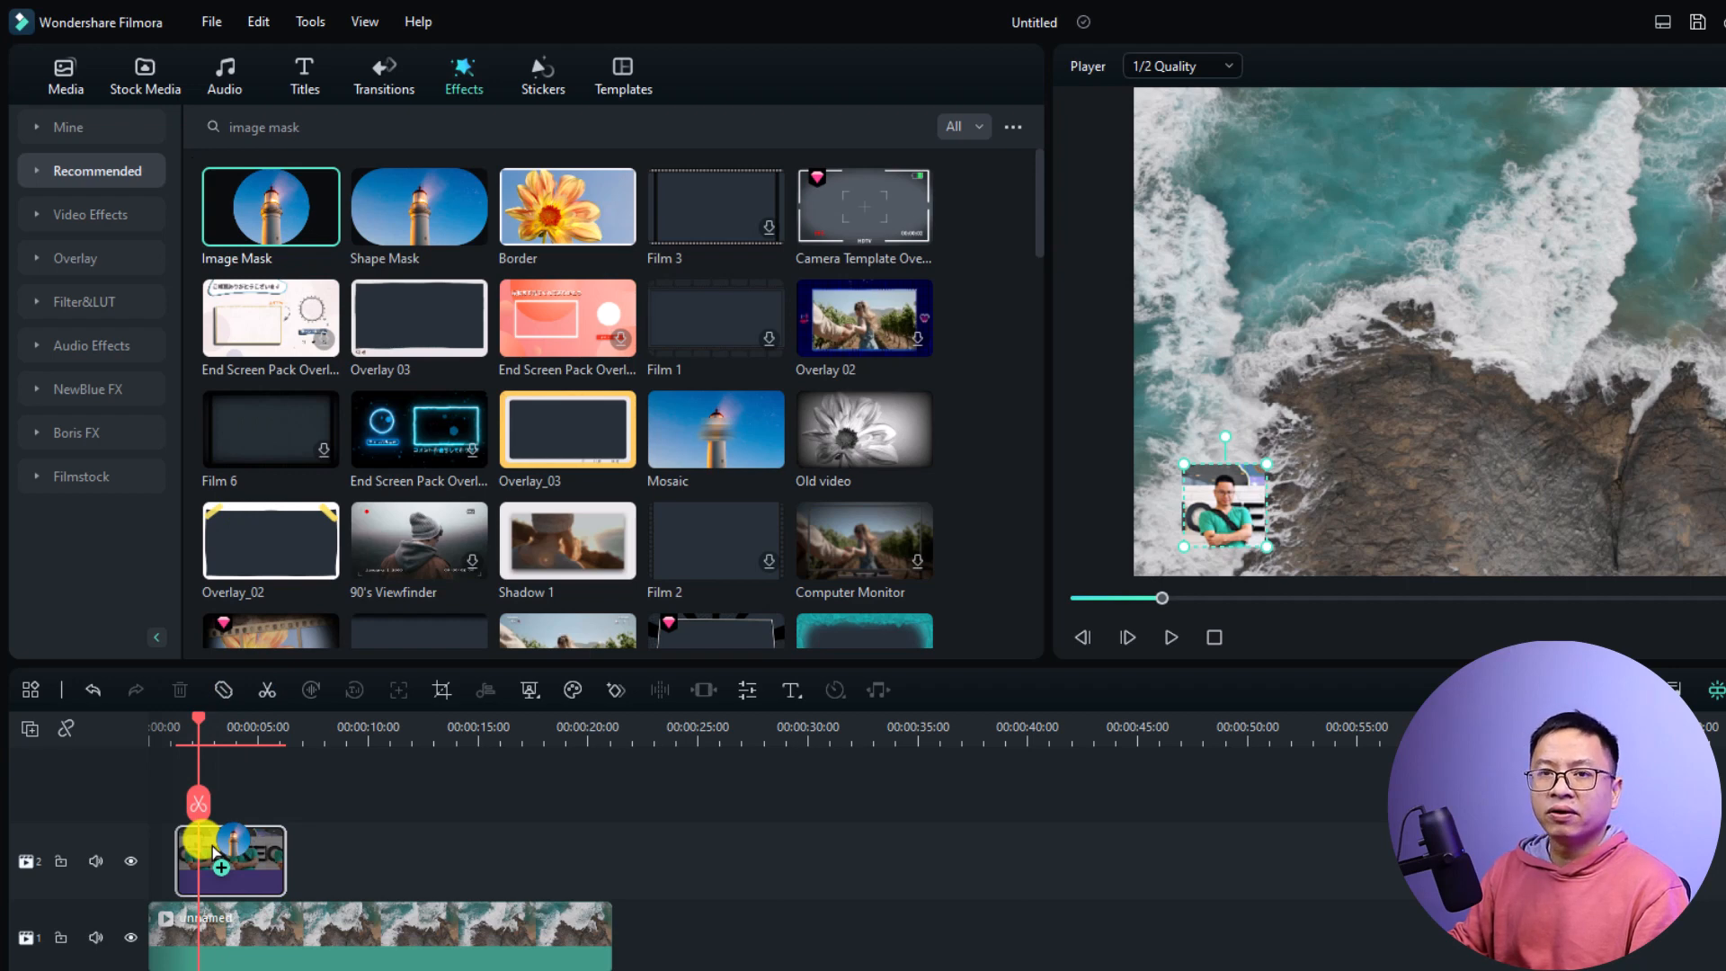
left_click_drag(214, 852, 212, 853)
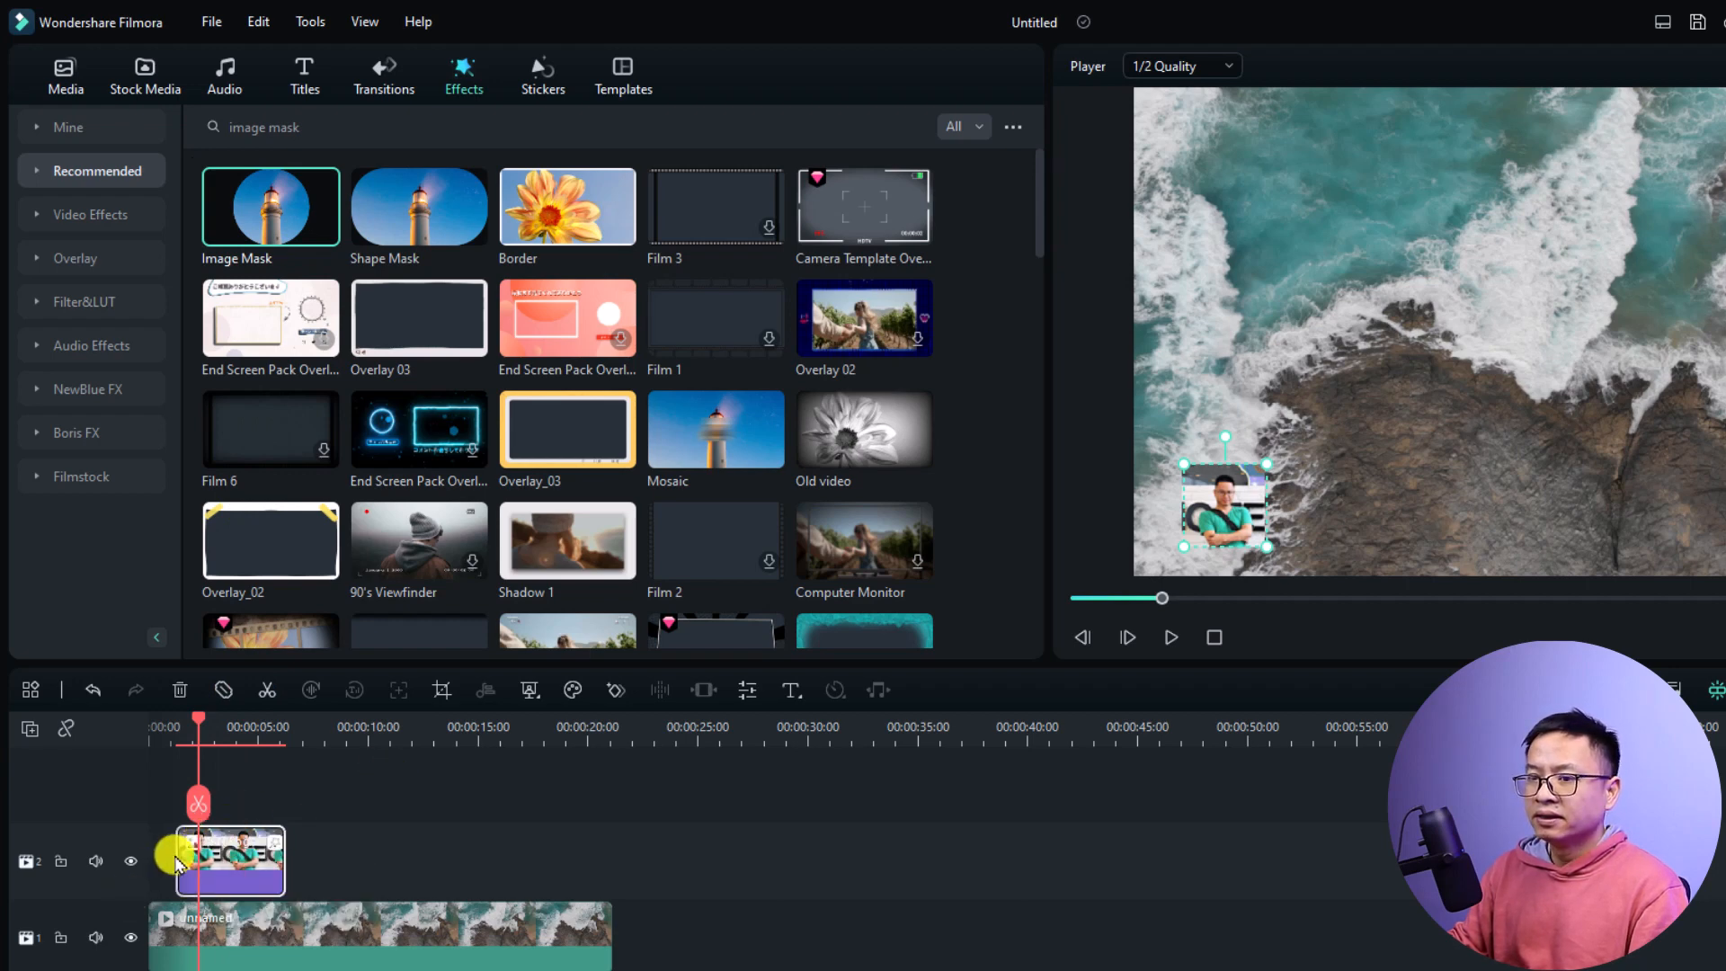
Step: Examine the Image Mask shapes and settings of the logo clip, keeping the circle shape
double_click(240, 854)
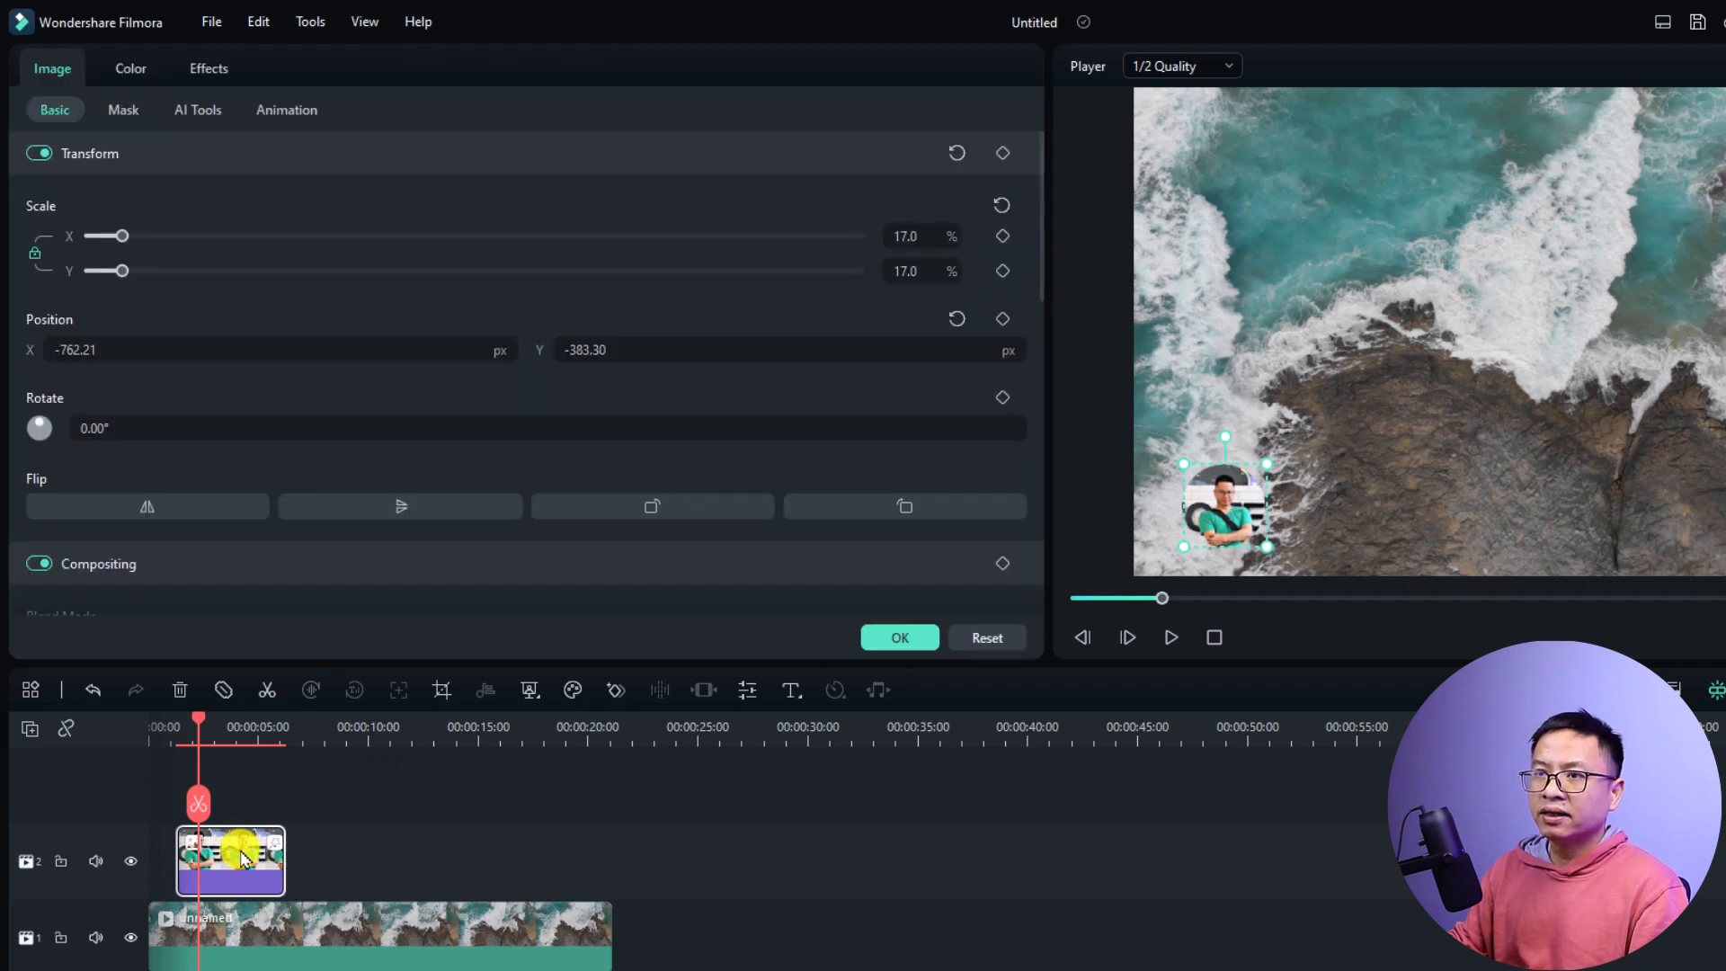
left_click(203, 68)
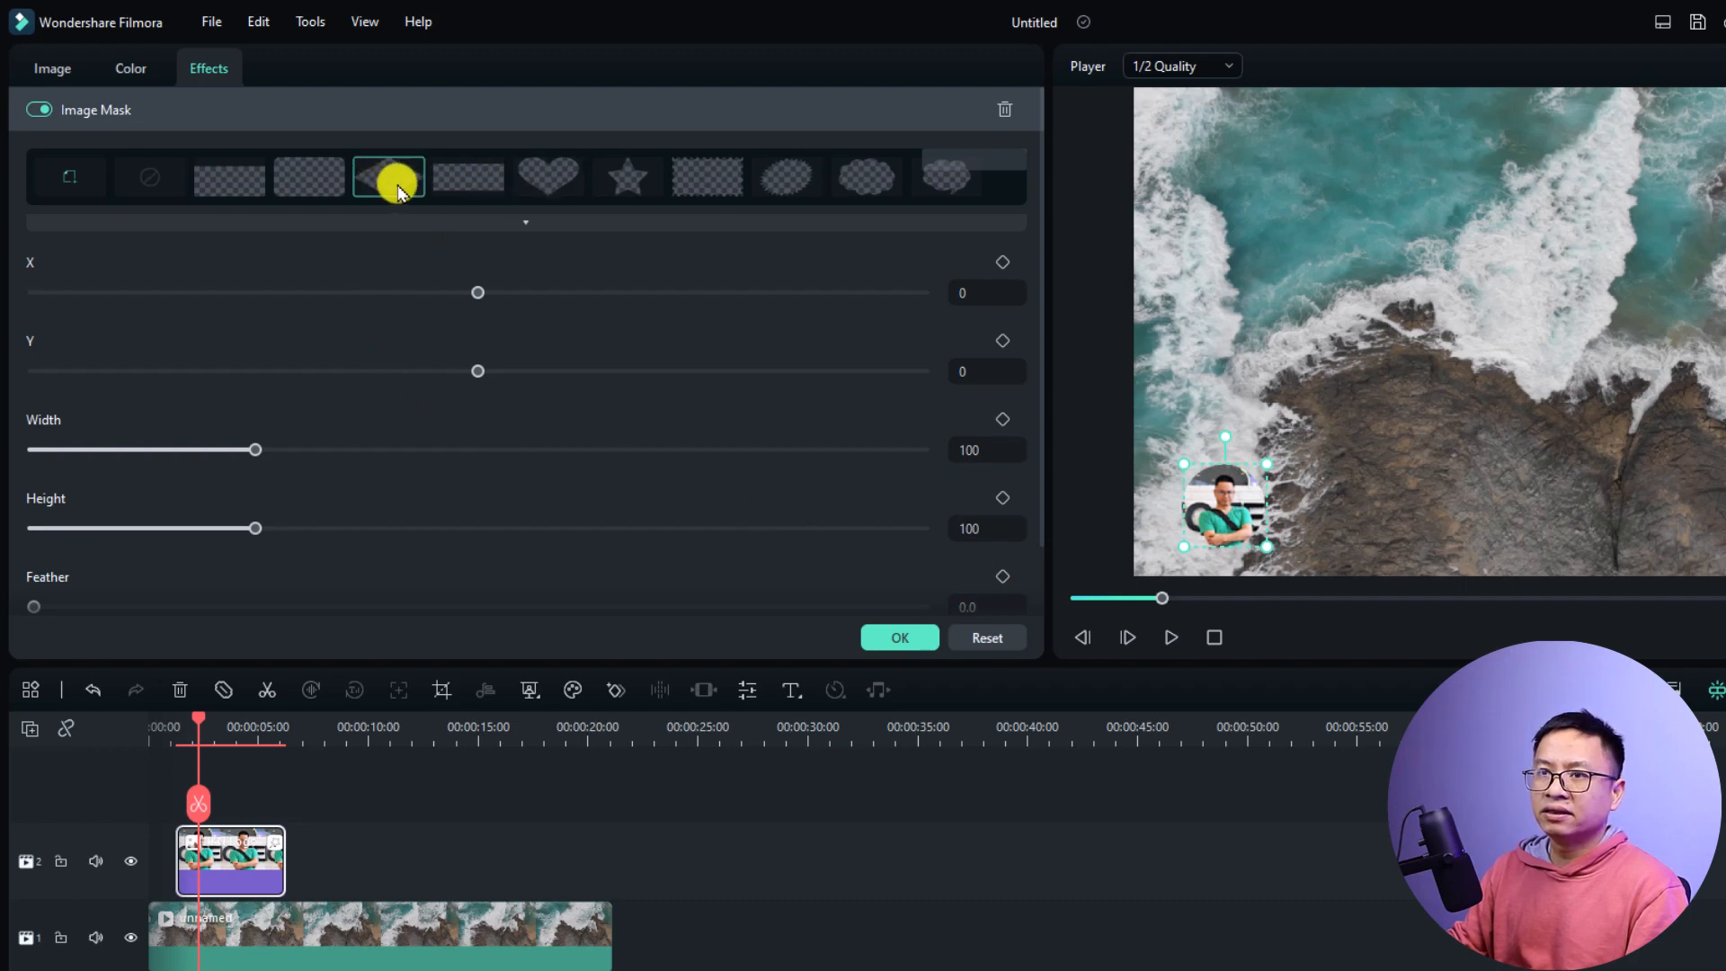
left_click(525, 223)
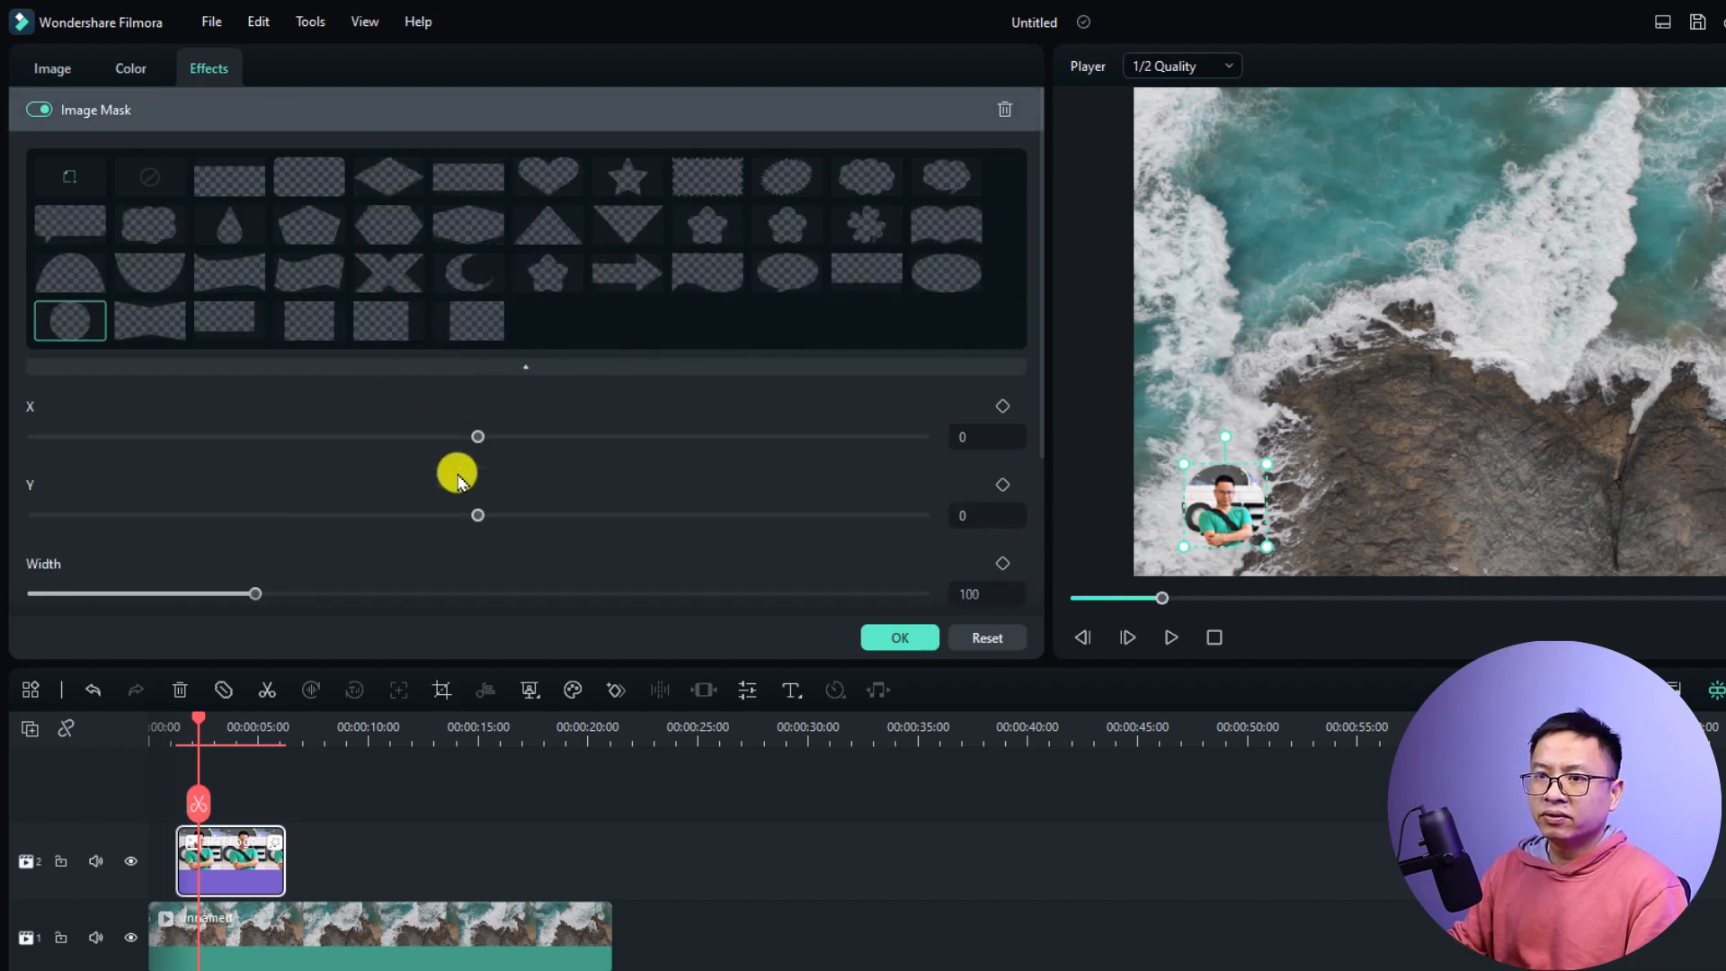
scroll(445, 495, "down", 2)
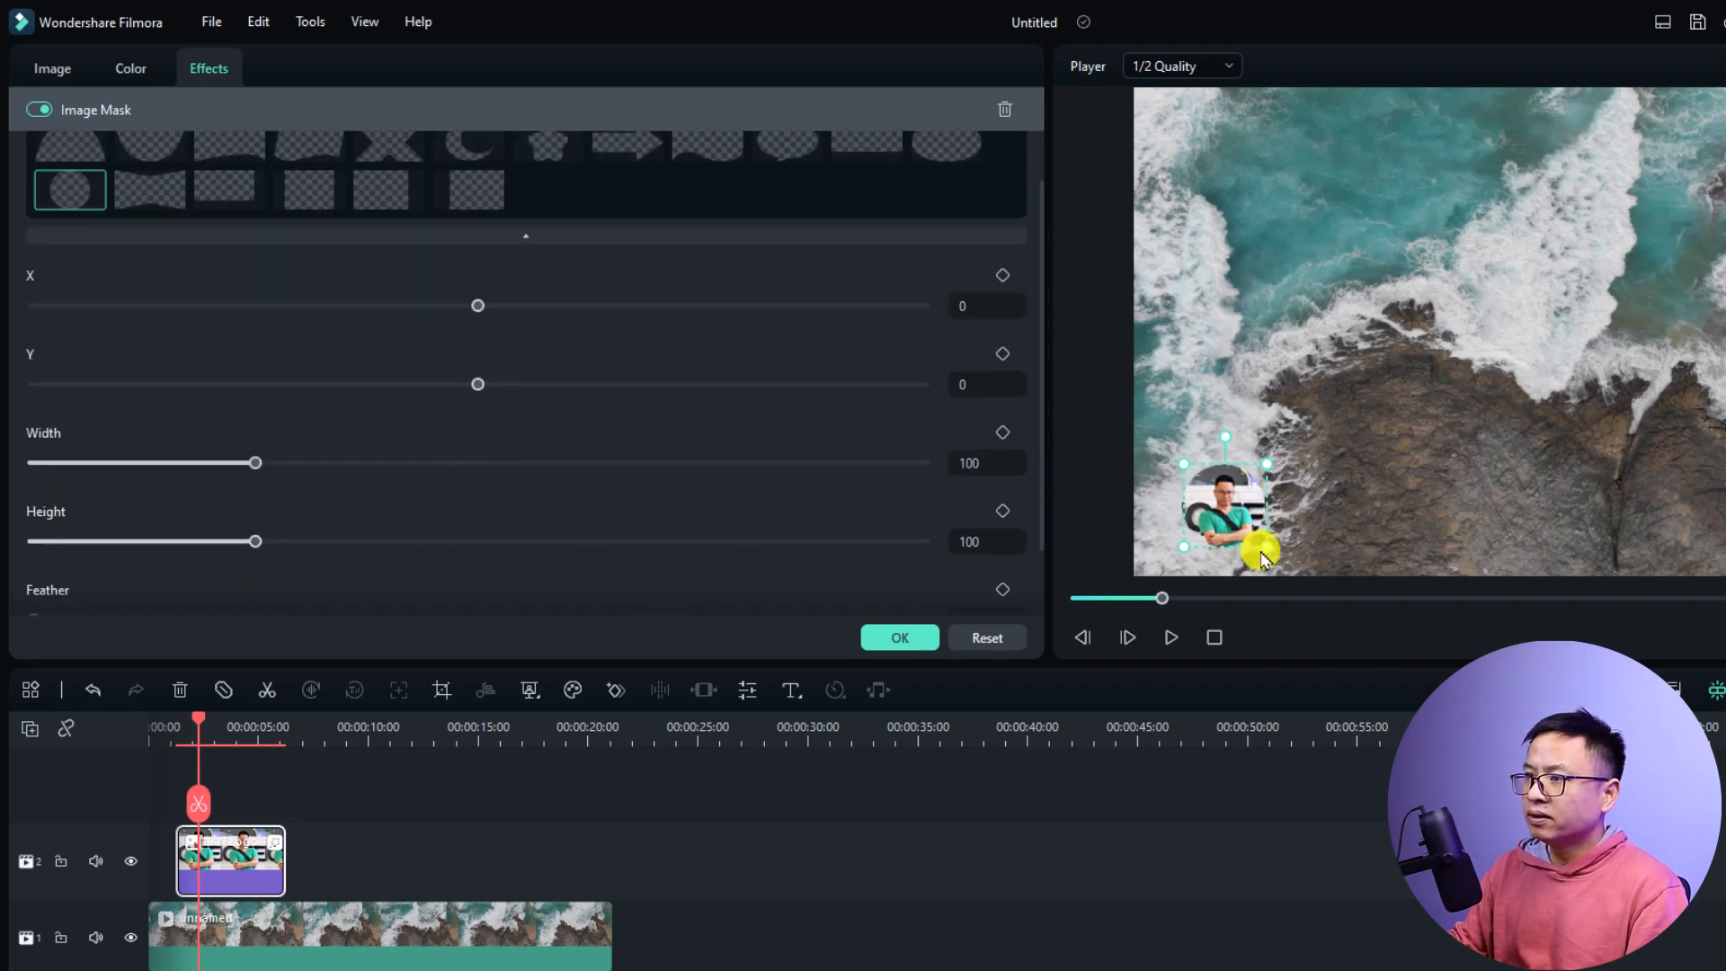
left_click(885, 635)
Step: Play the video from just before the logo clip to preview the masked logo
left_click(169, 729)
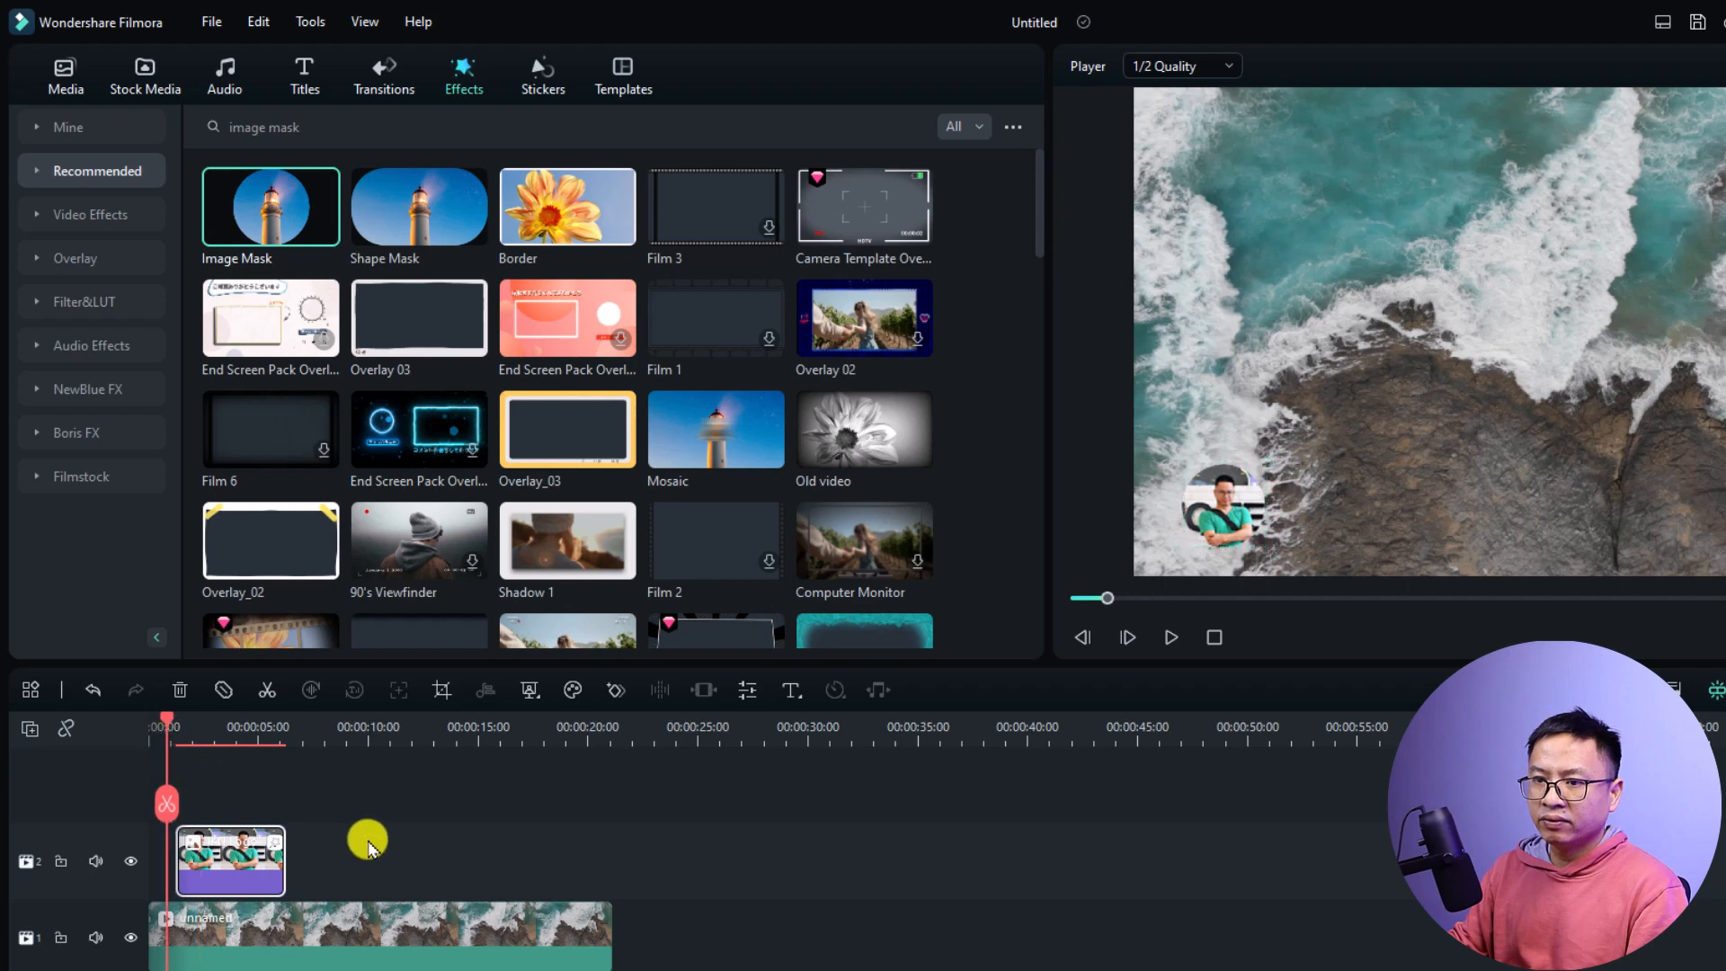
key("space")
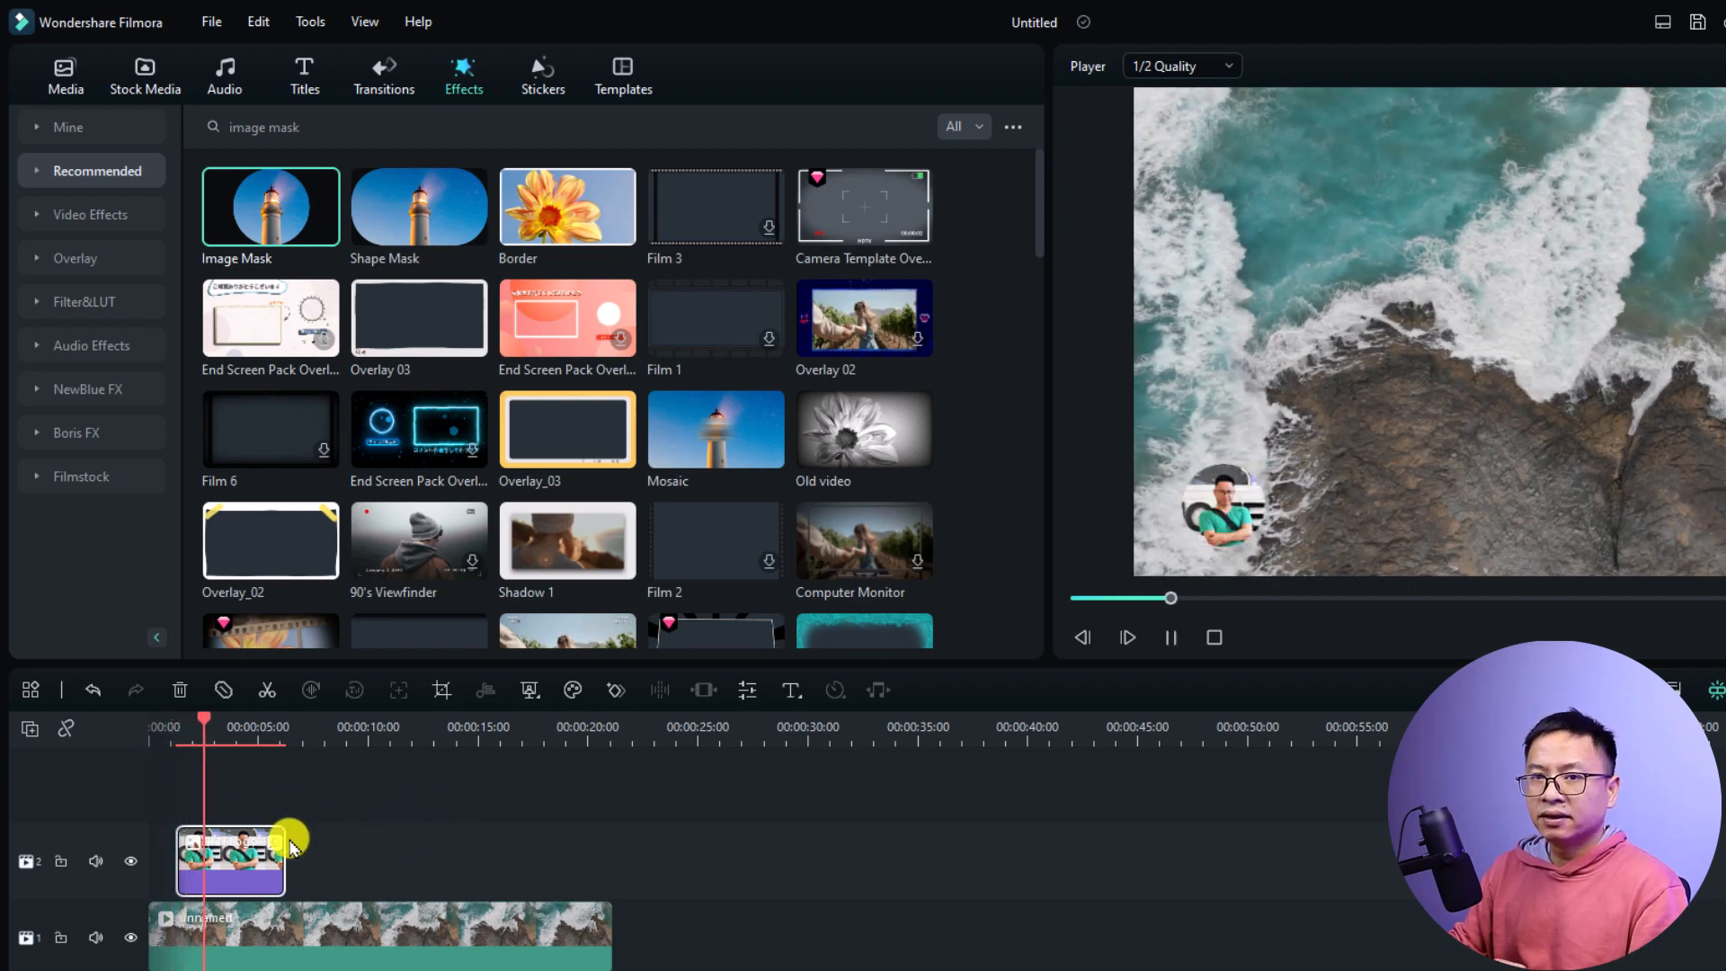
key("space")
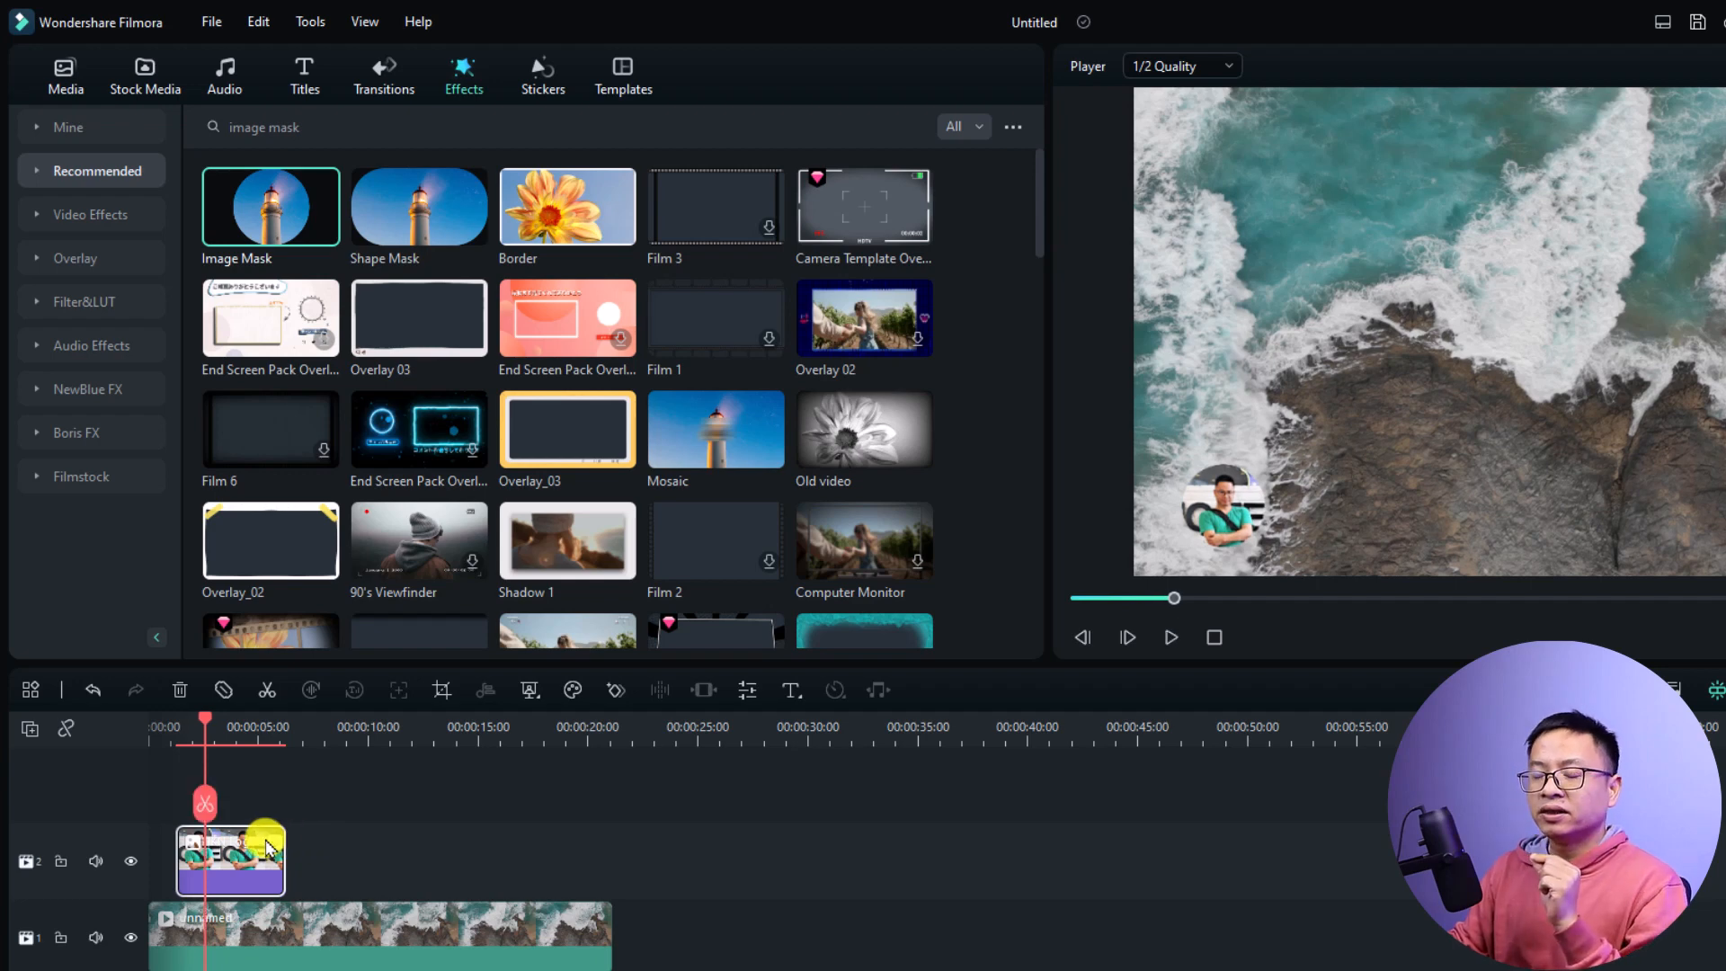
Step: Apply the Vortex In preset animation to the logo clip
double_click(232, 863)
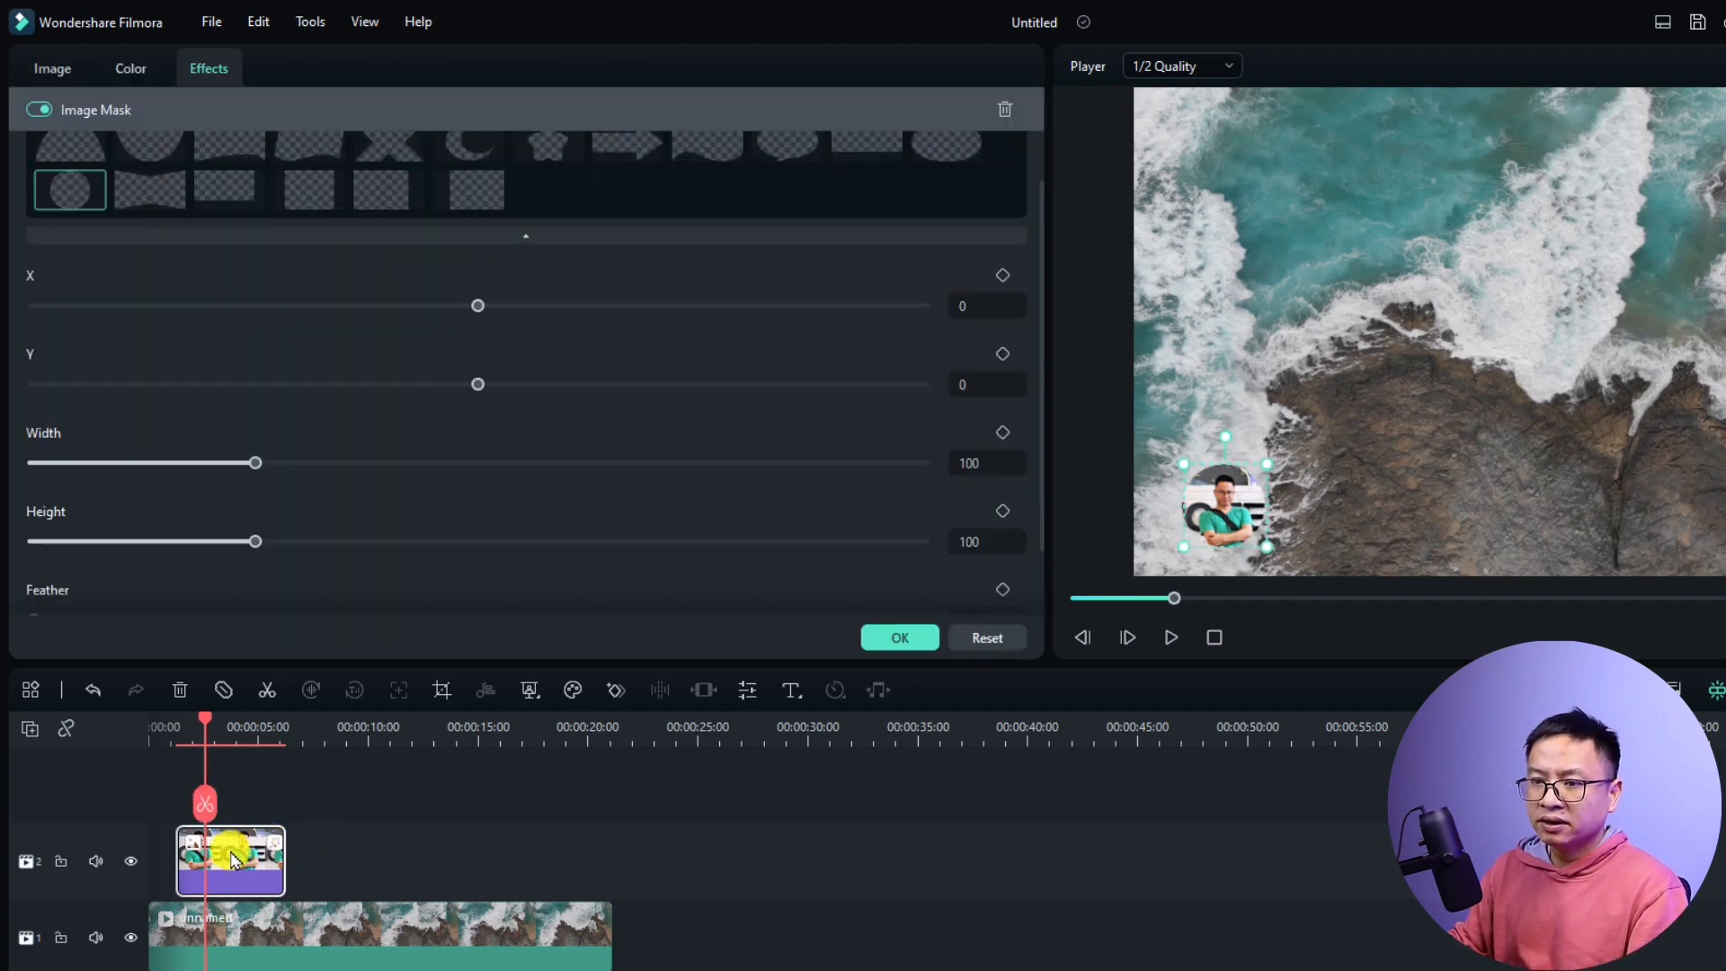
left_click(44, 67)
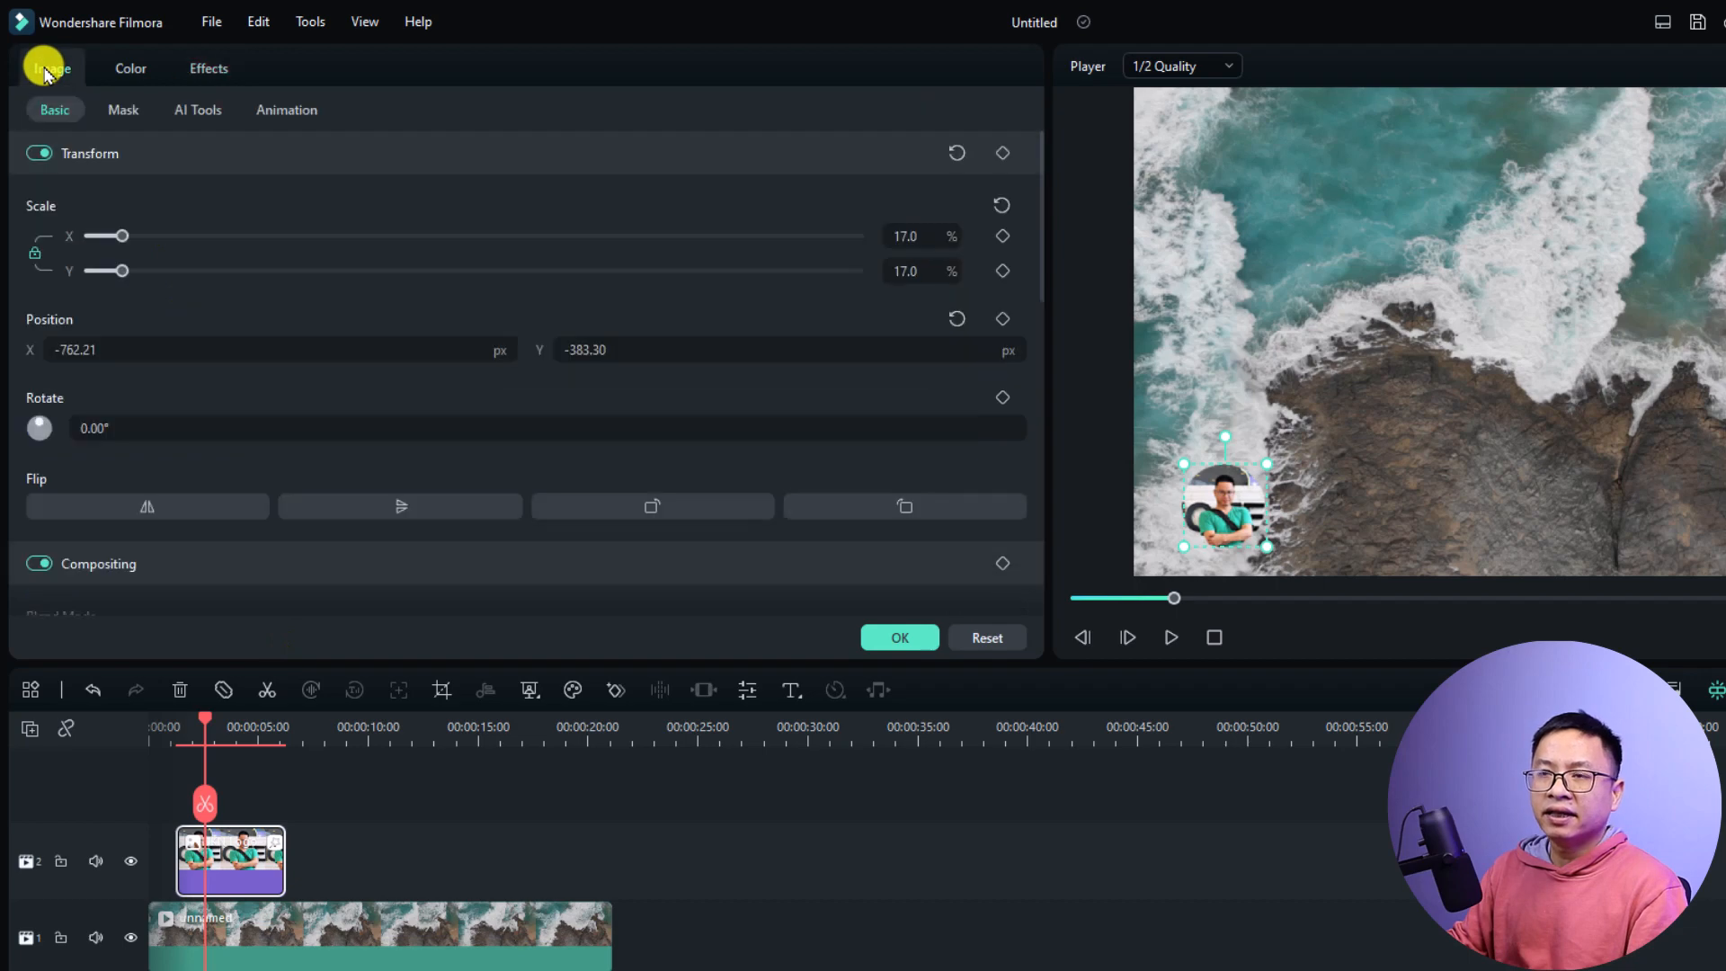
left_click(288, 110)
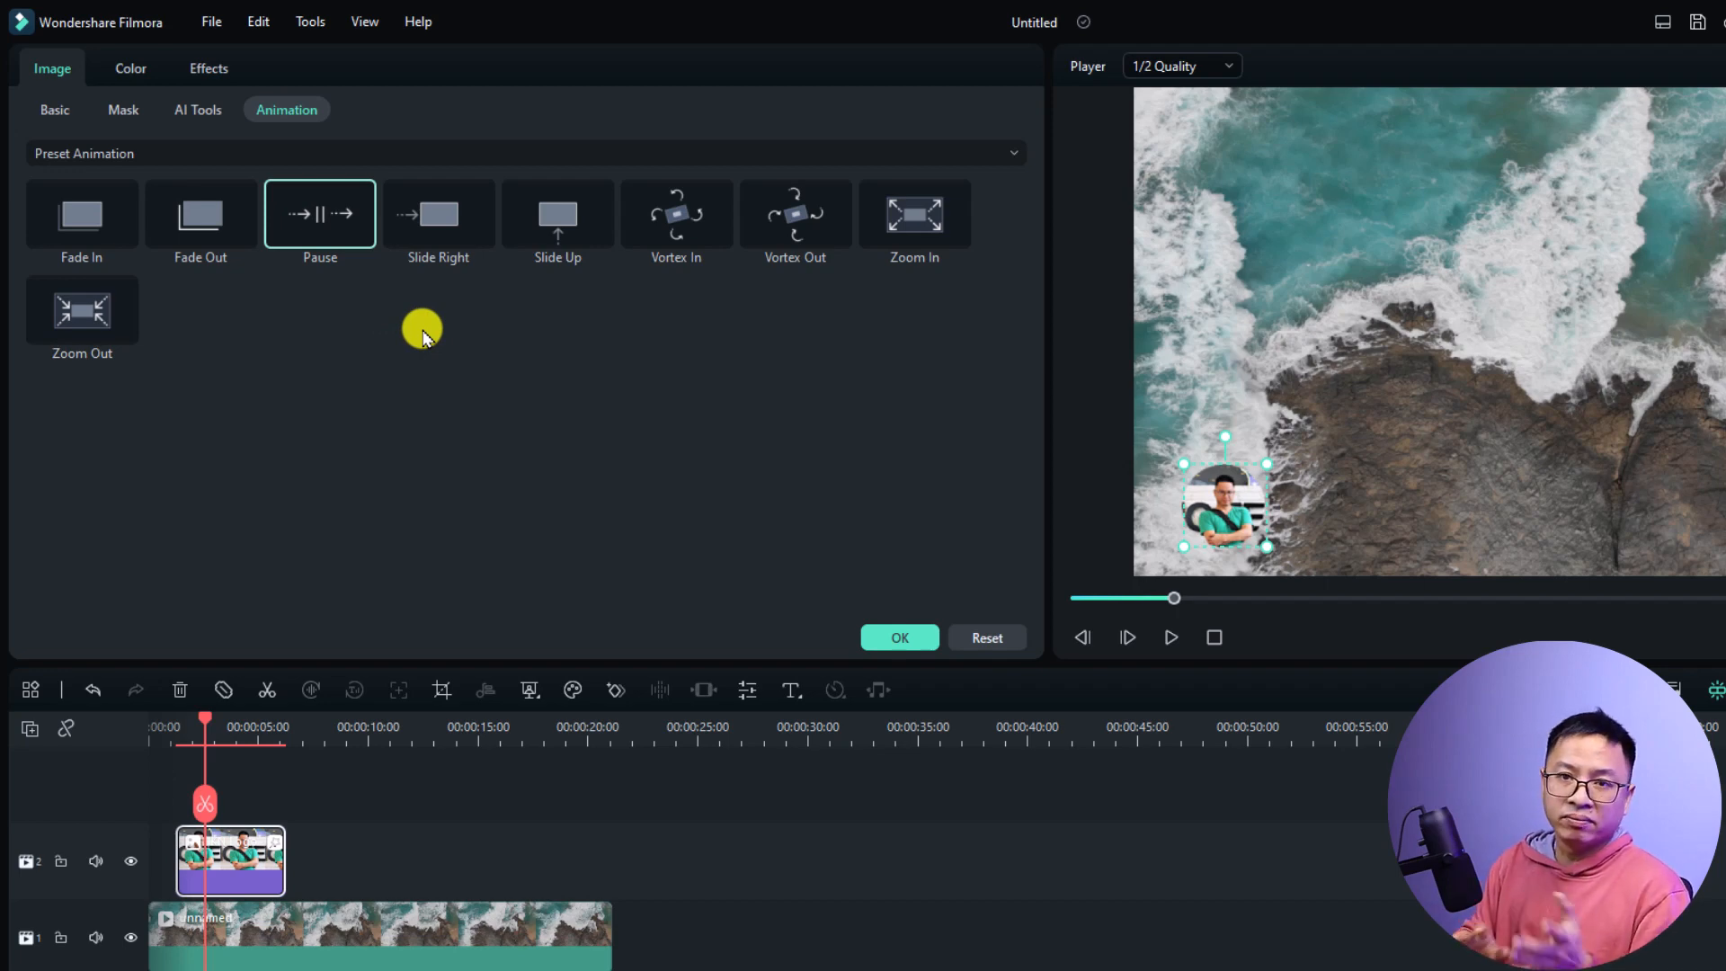
double_click(680, 226)
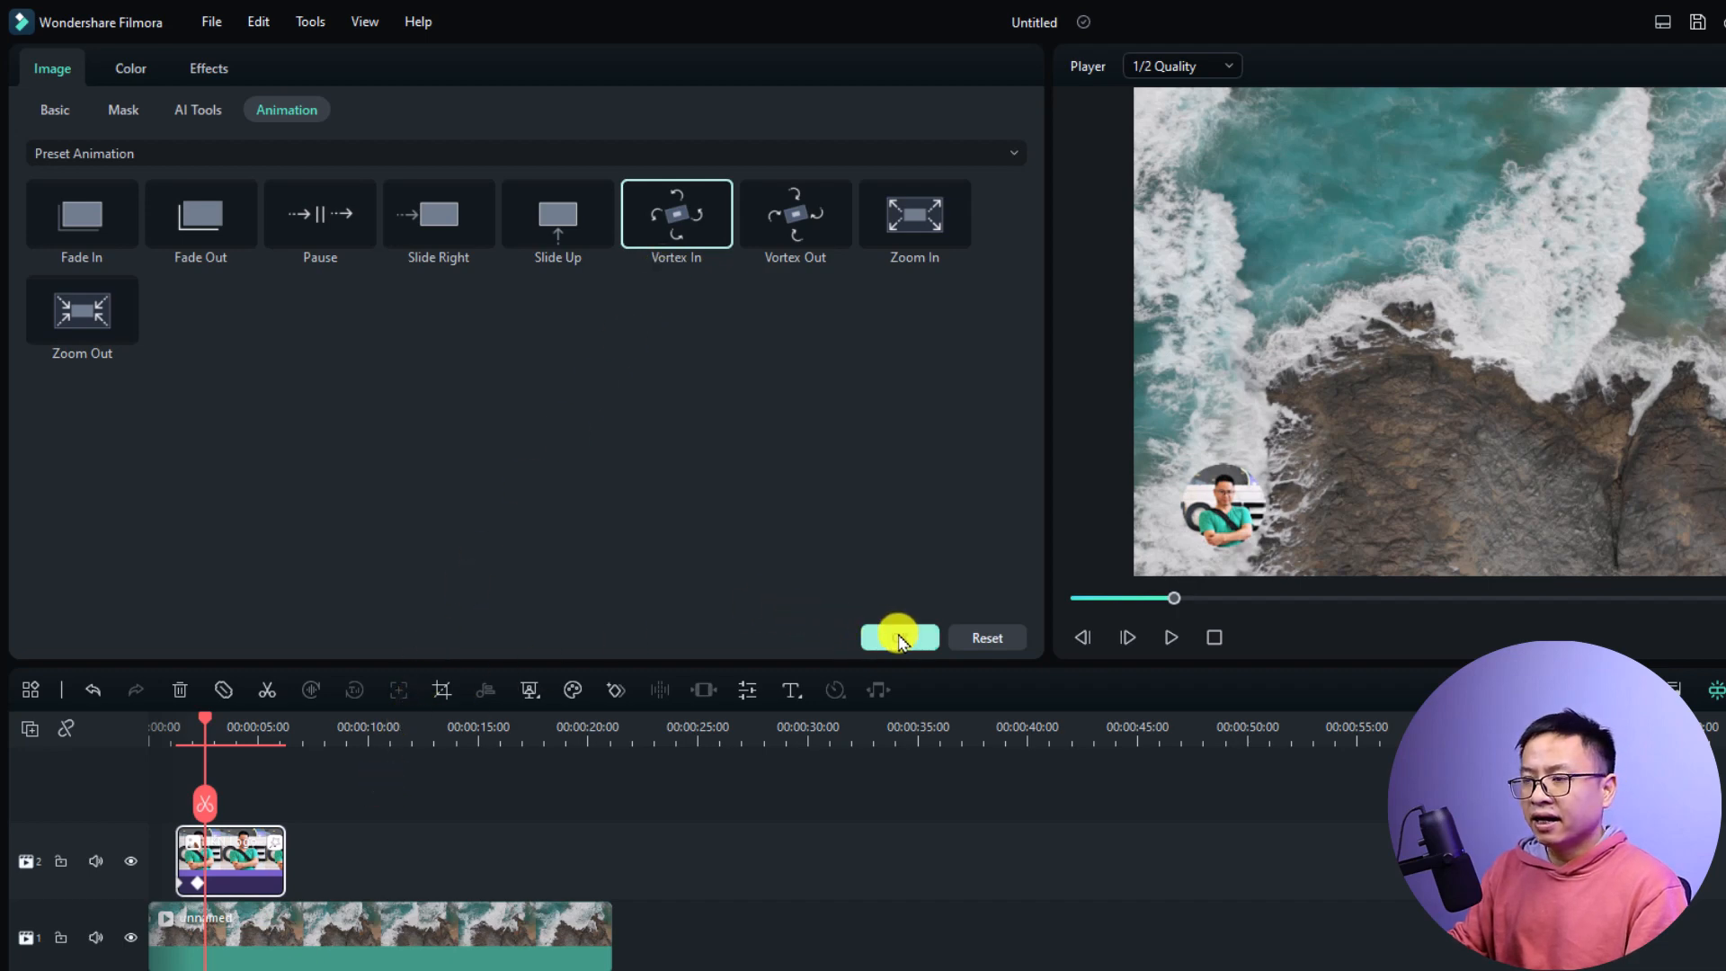
left_click(900, 638)
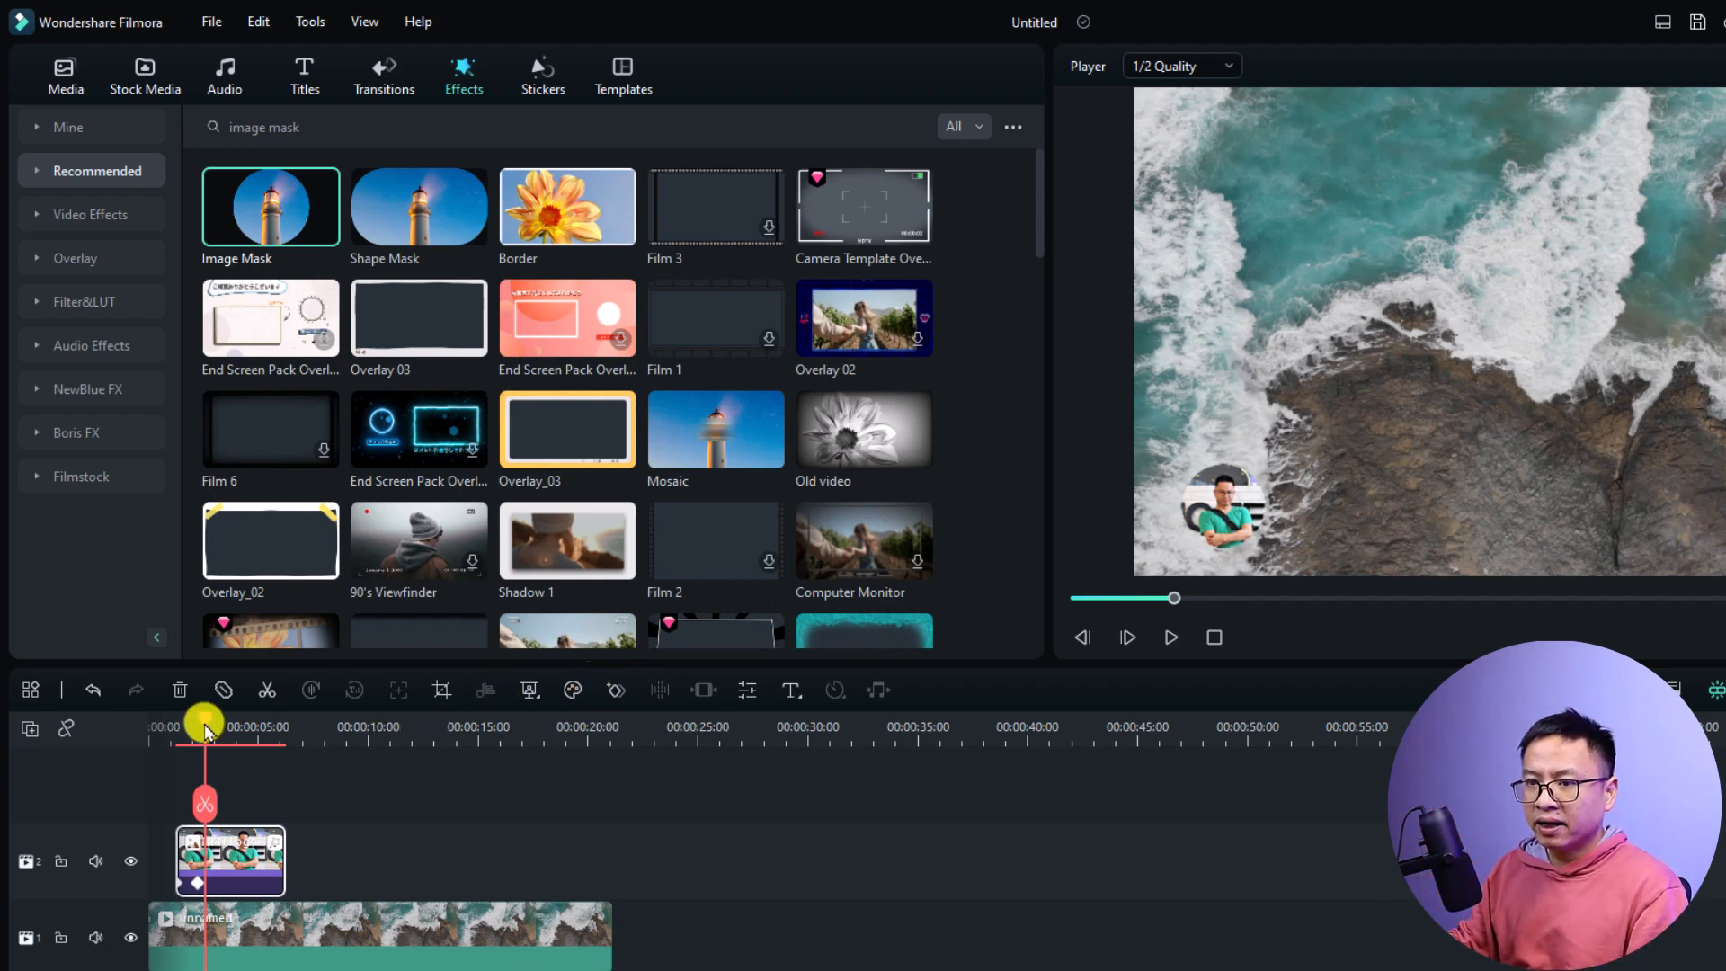
Step: Add a Quick Text title starting at about 2.5 seconds and place it beside the logo in the video
left_click_drag(205, 730, 203, 733)
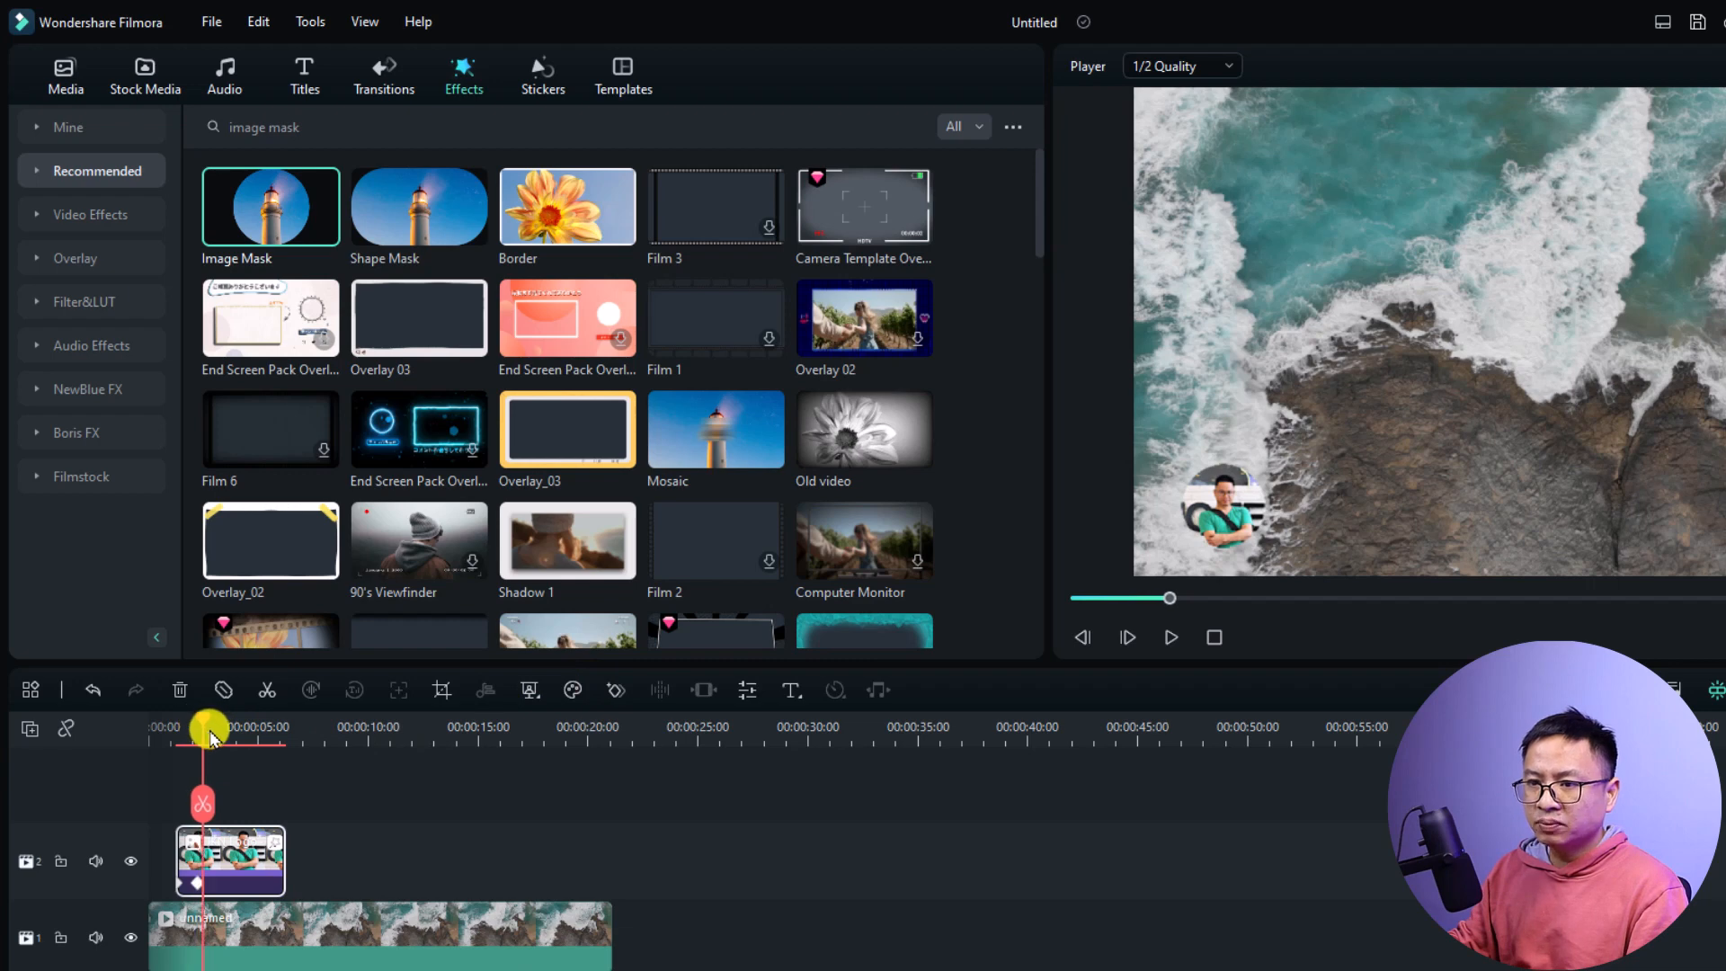
left_click(789, 692)
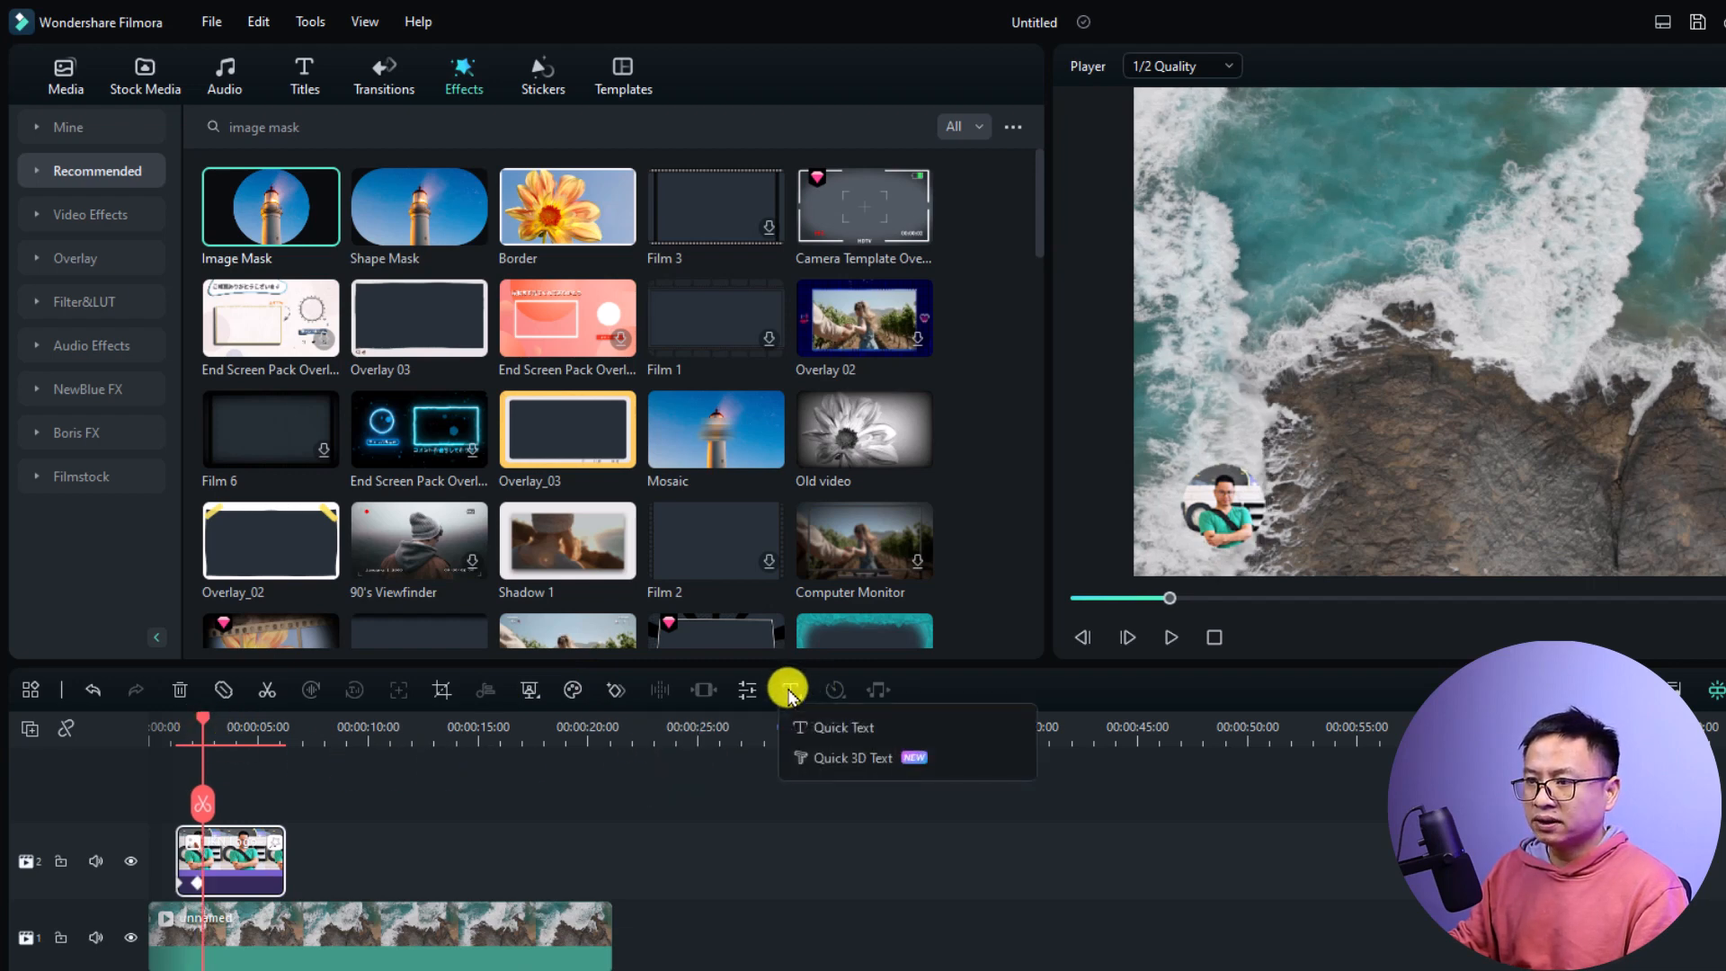
left_click(818, 728)
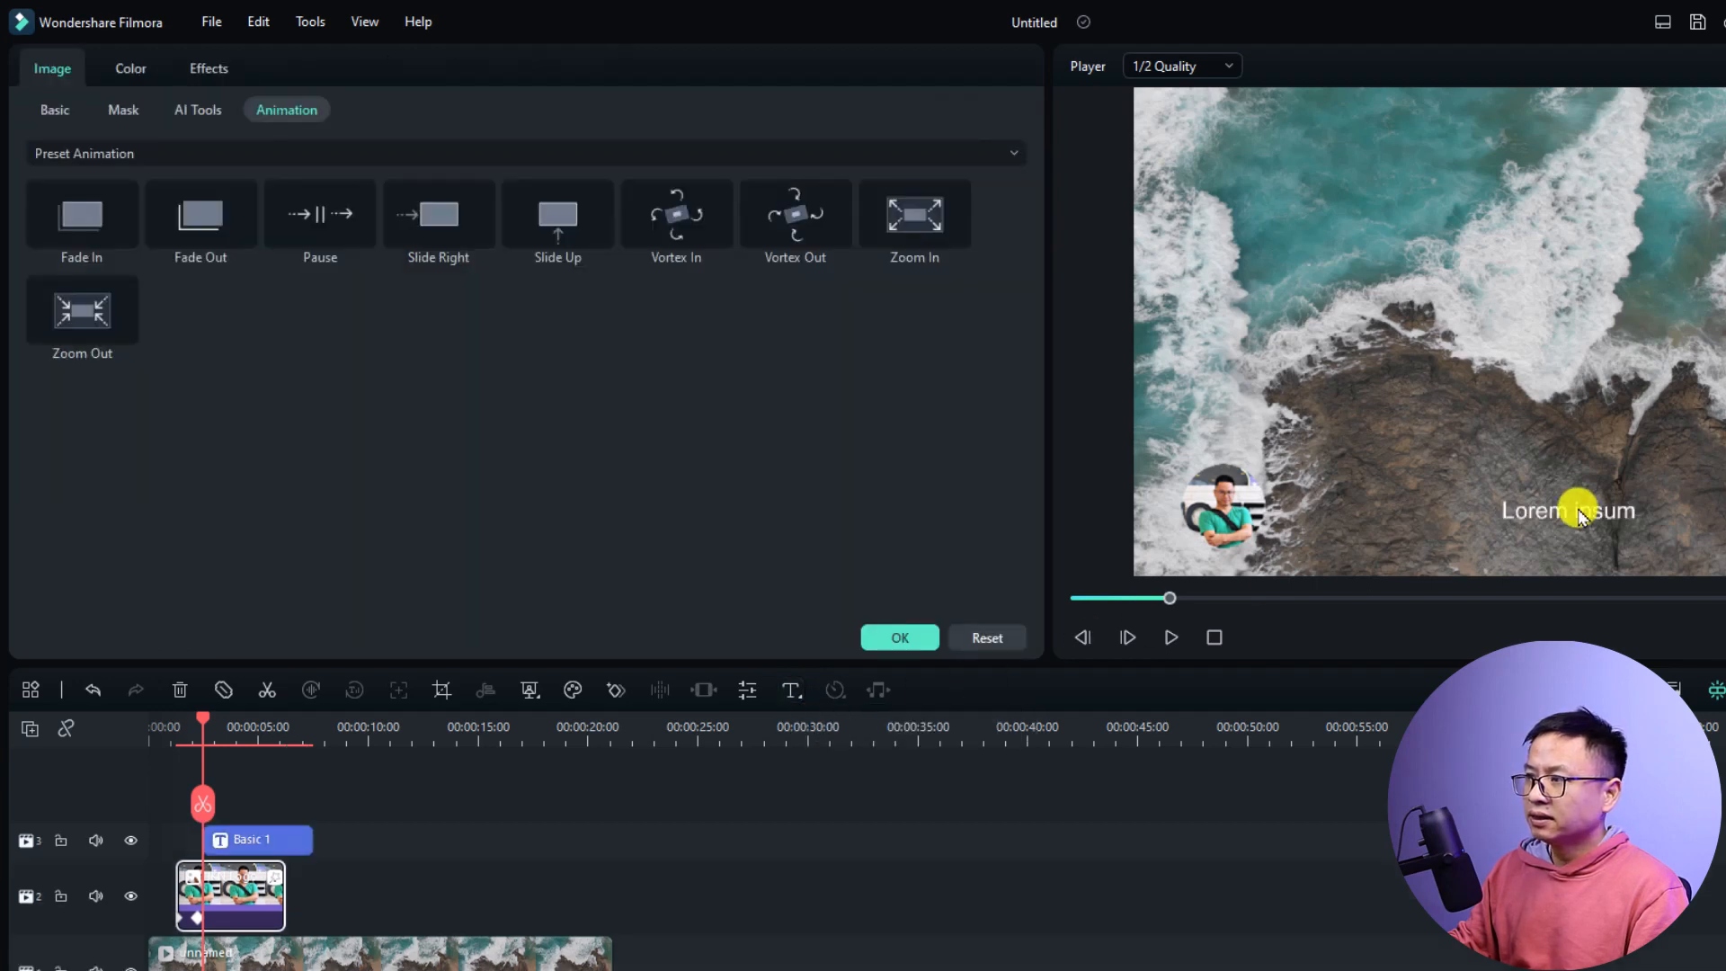
left_click(1589, 517)
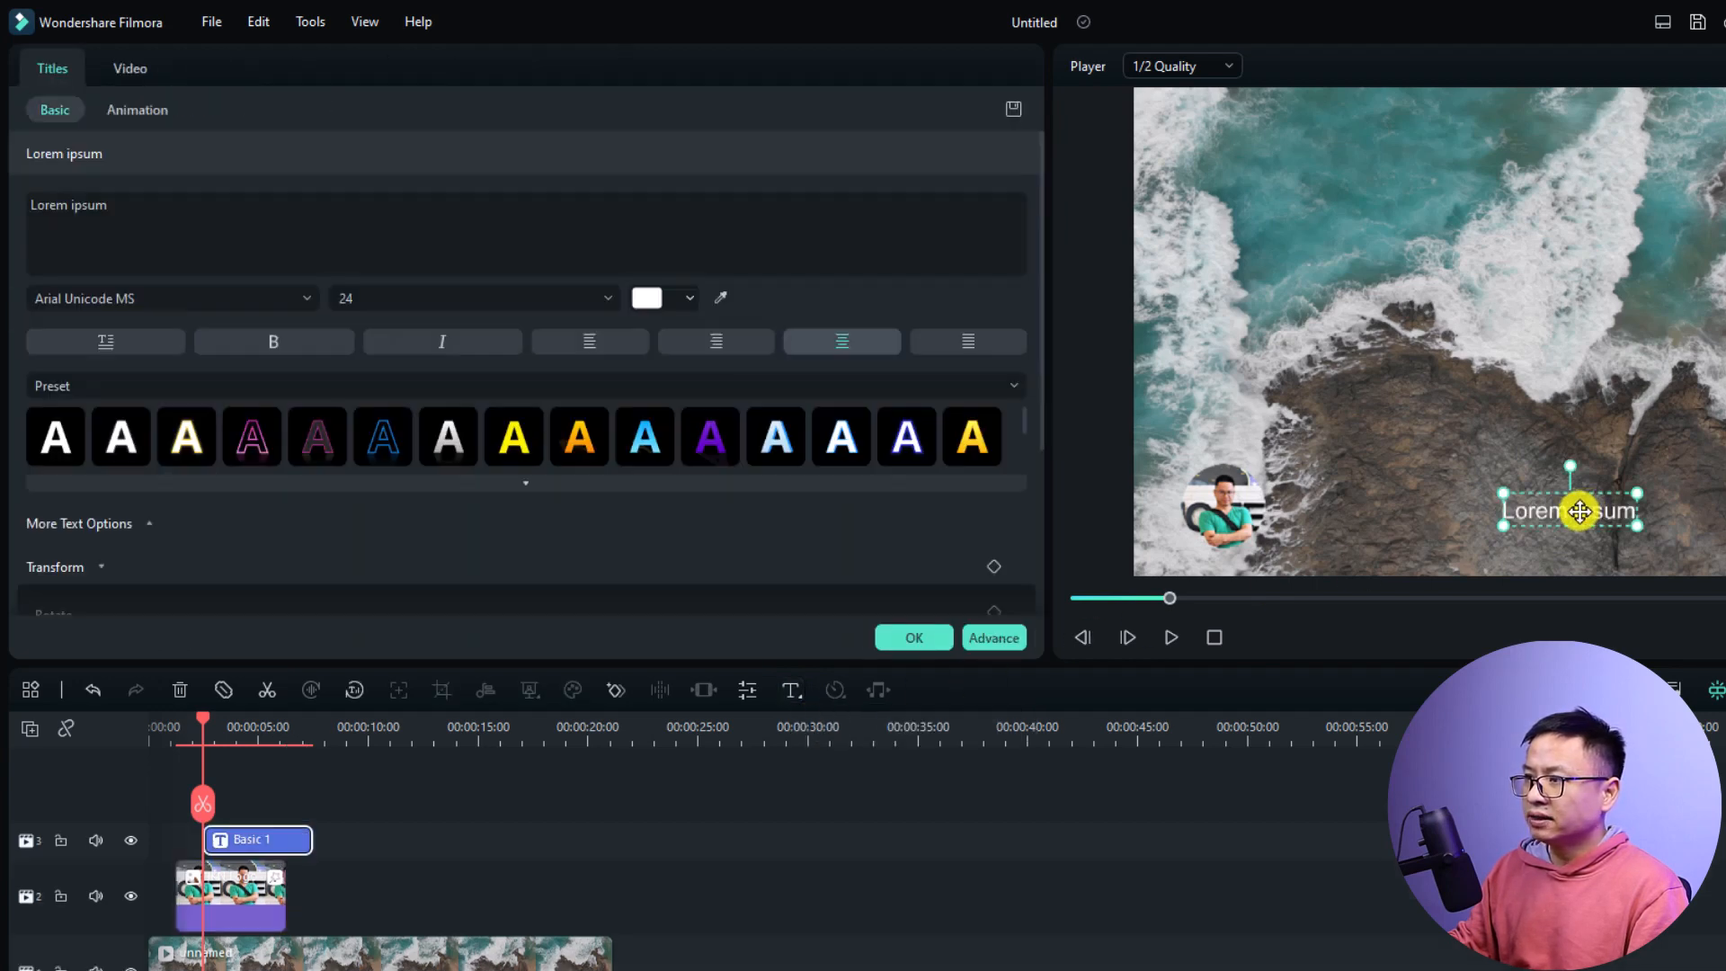
left_click_drag(1579, 511, 1360, 516)
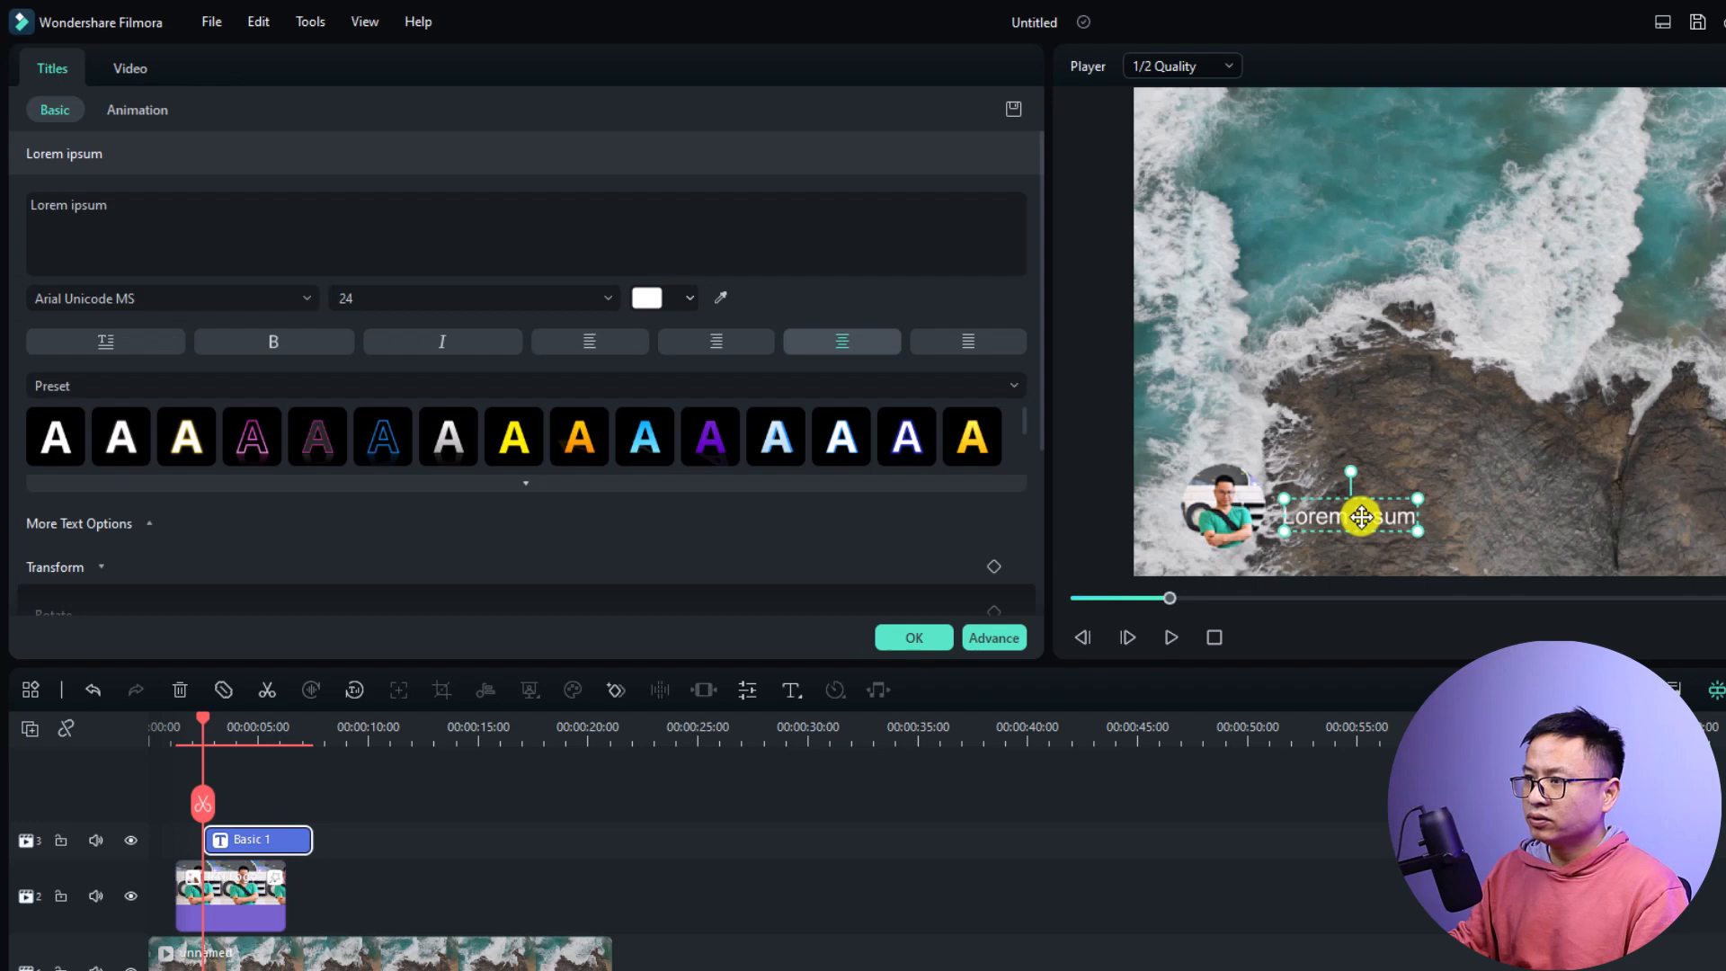
Step: Replace the title's placeholder text with the channel owner's full name
double_click(1360, 517)
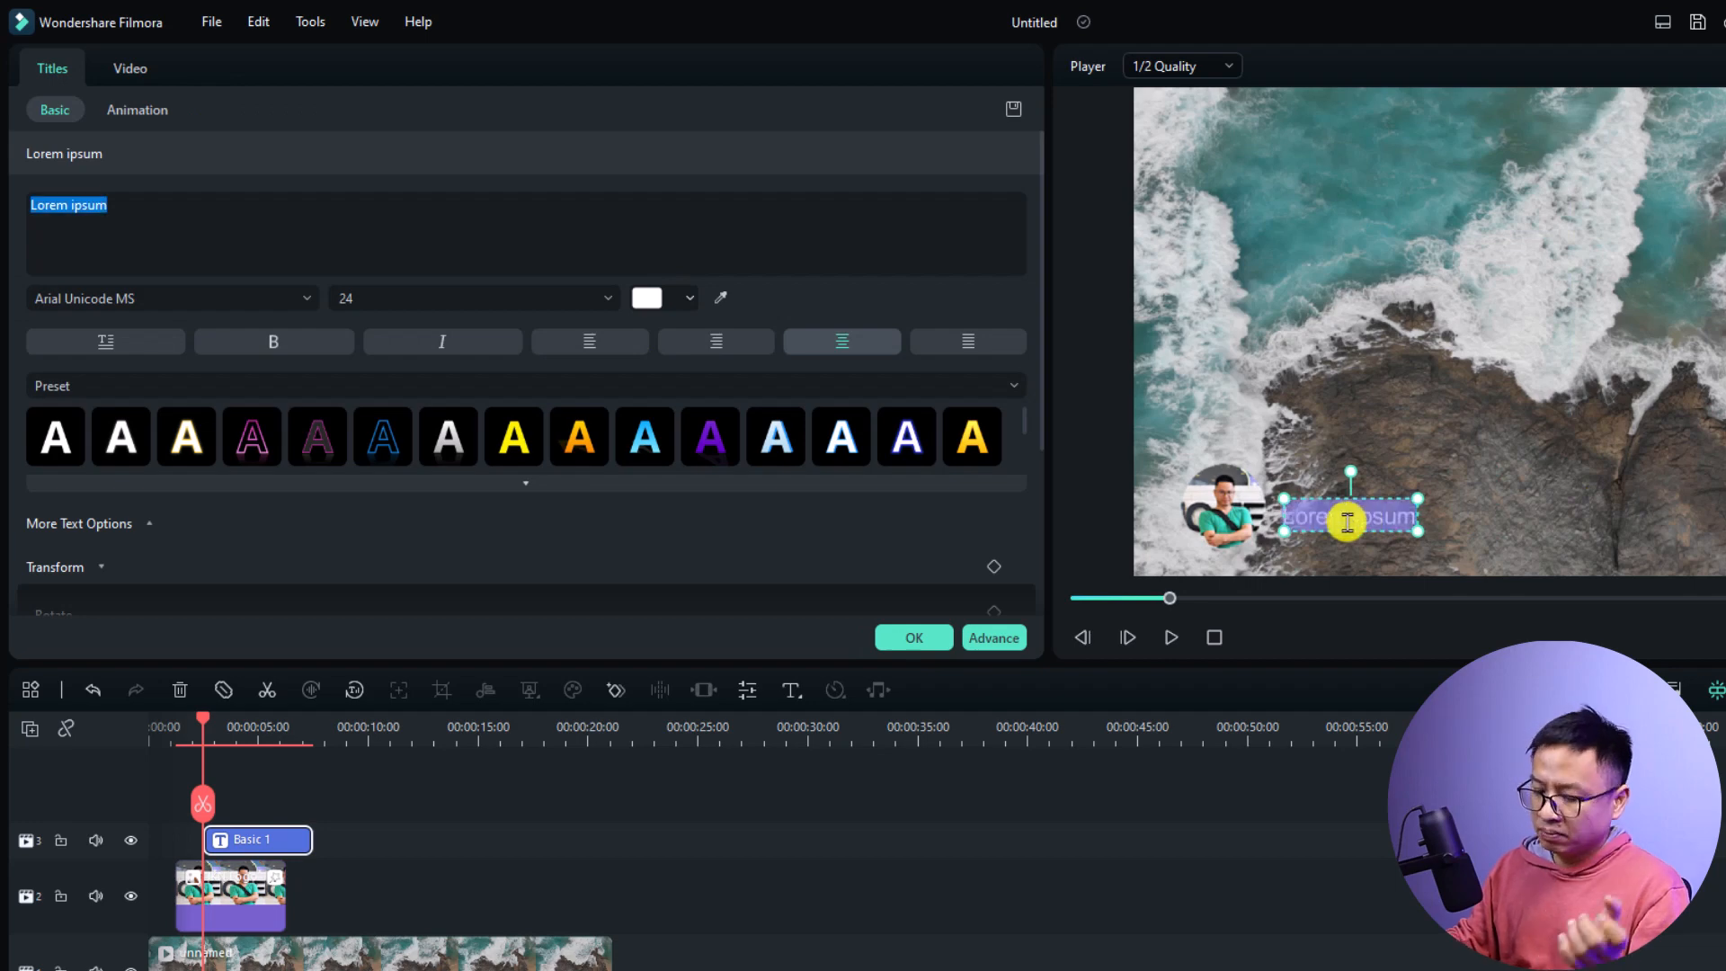
type("Jacky")
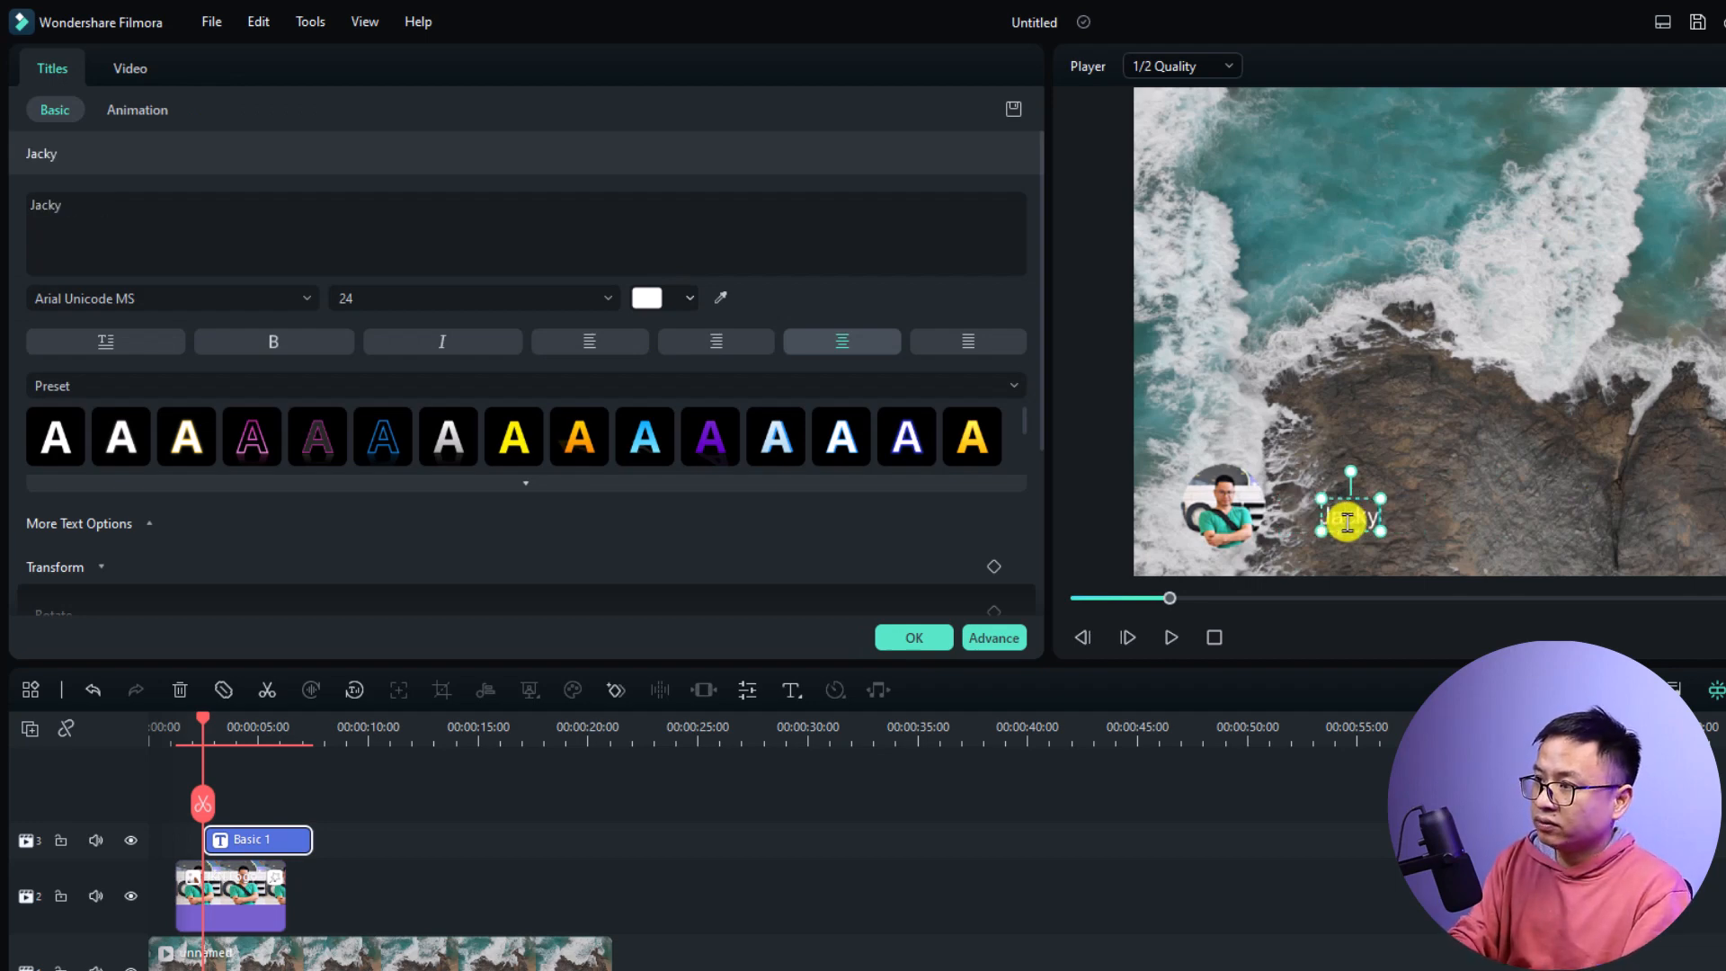
type(" Nguyen")
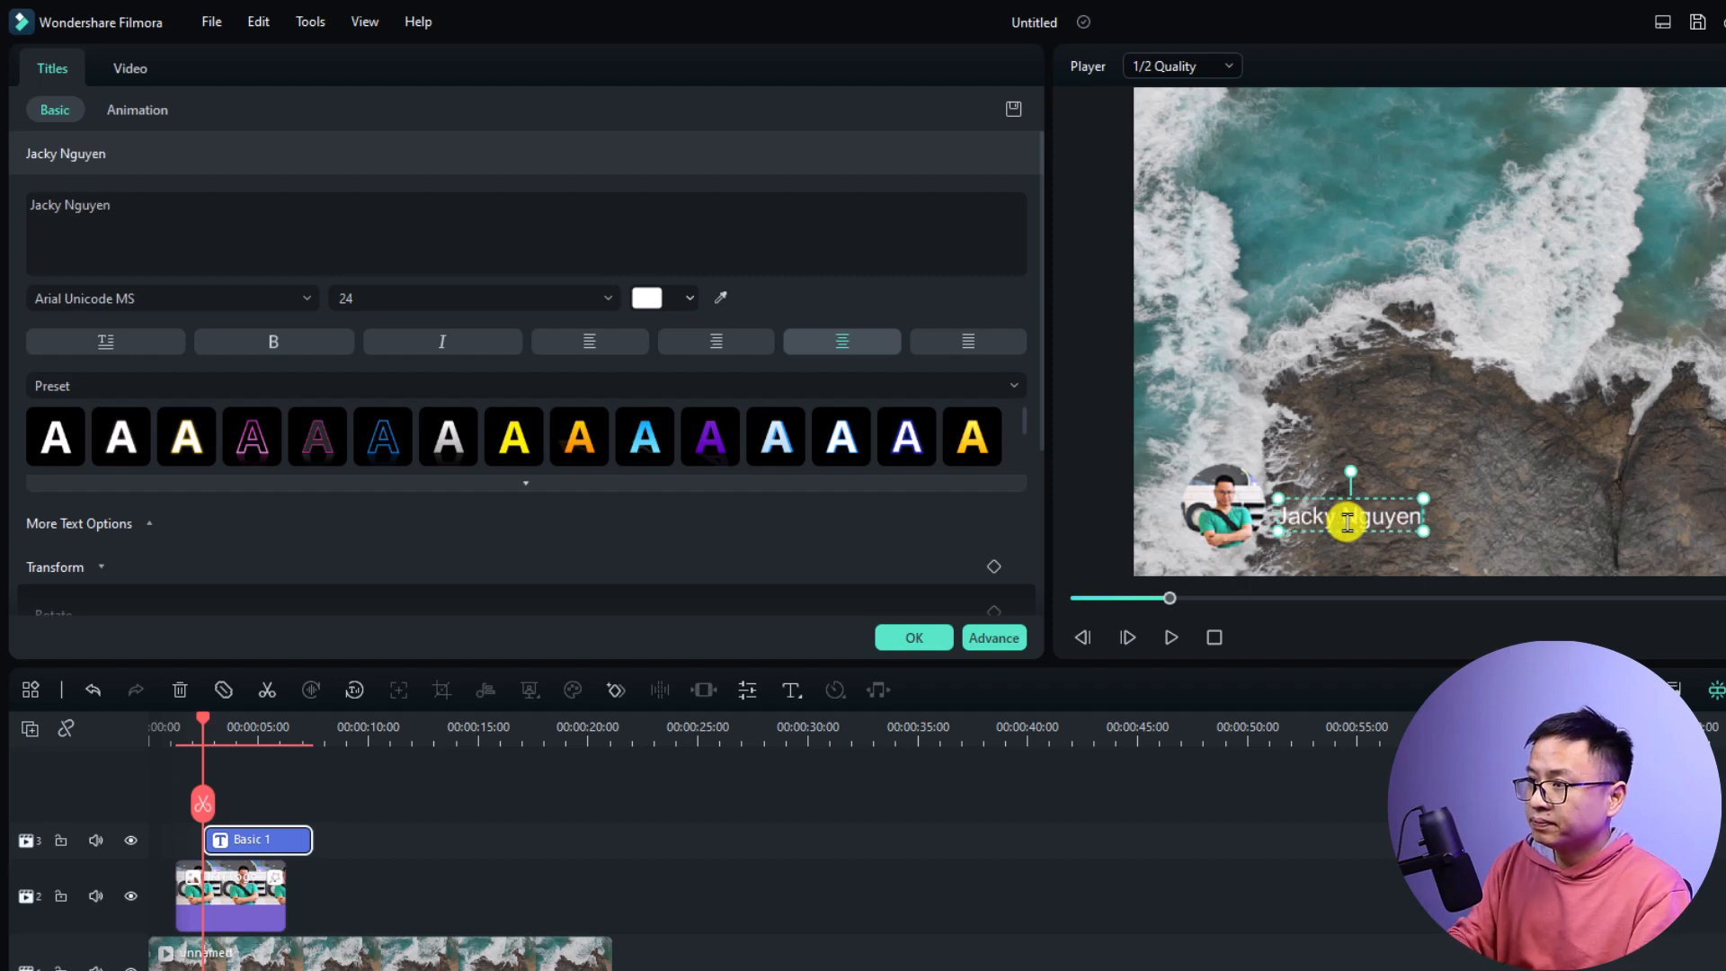
Step: Set the name title's font to Audiowide Regular at size 44 and move it just to the right of the logo
left_click(530, 445)
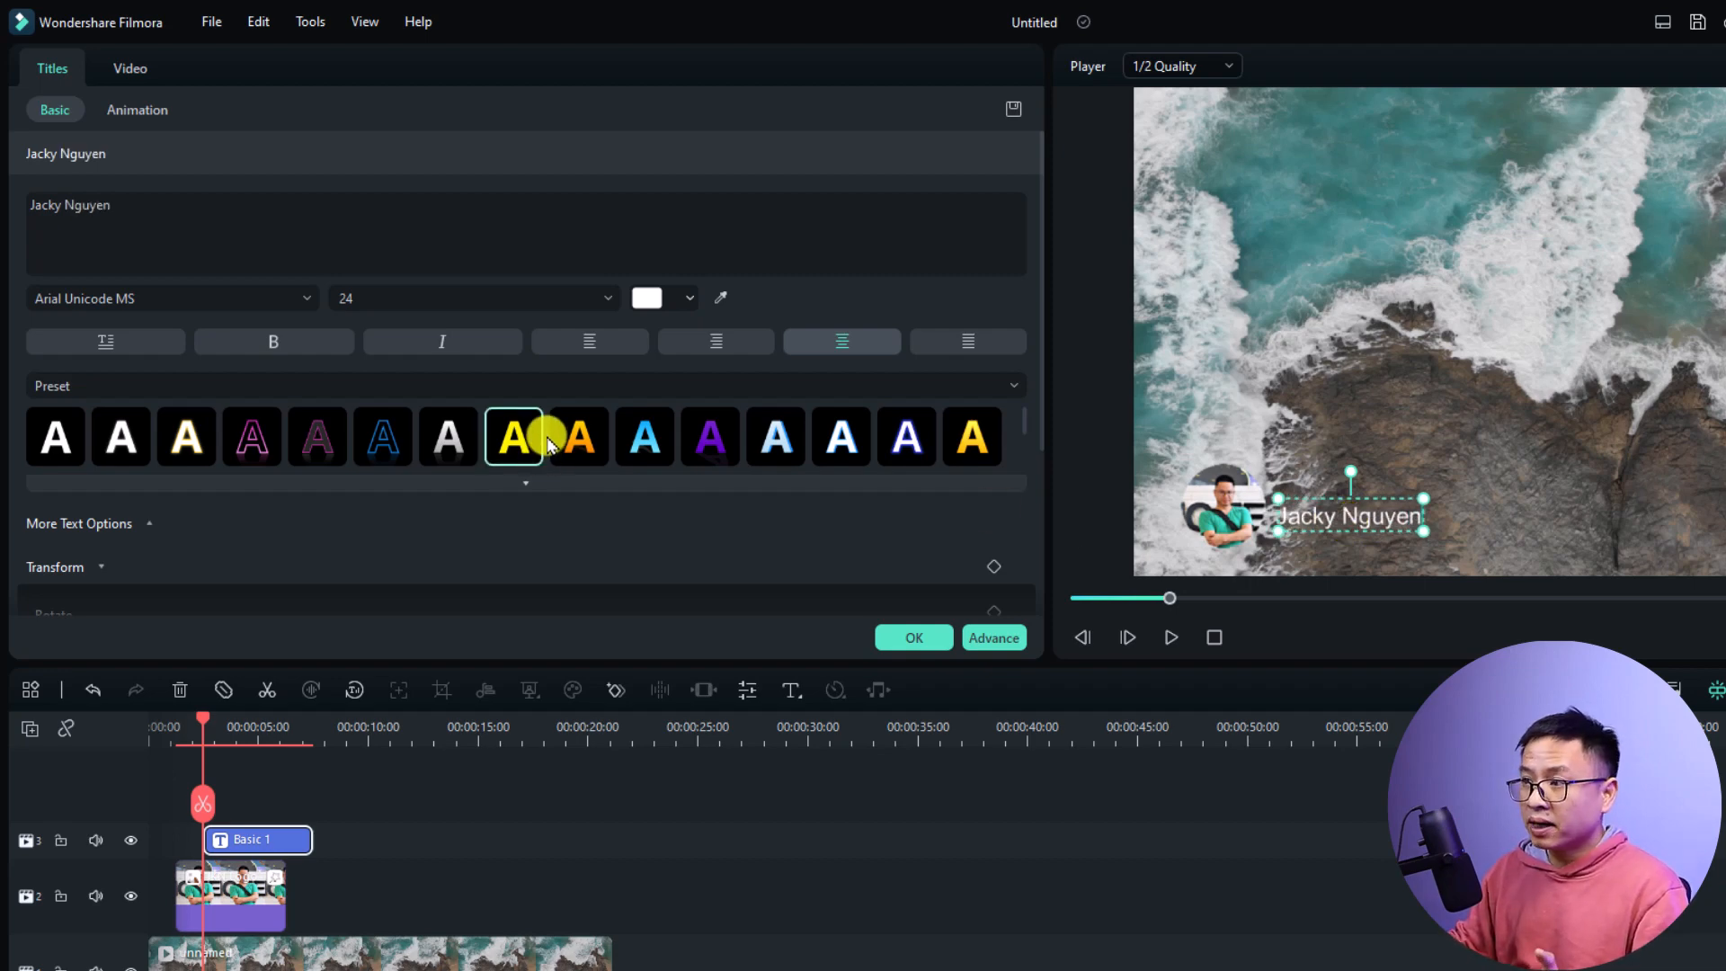
left_click(243, 305)
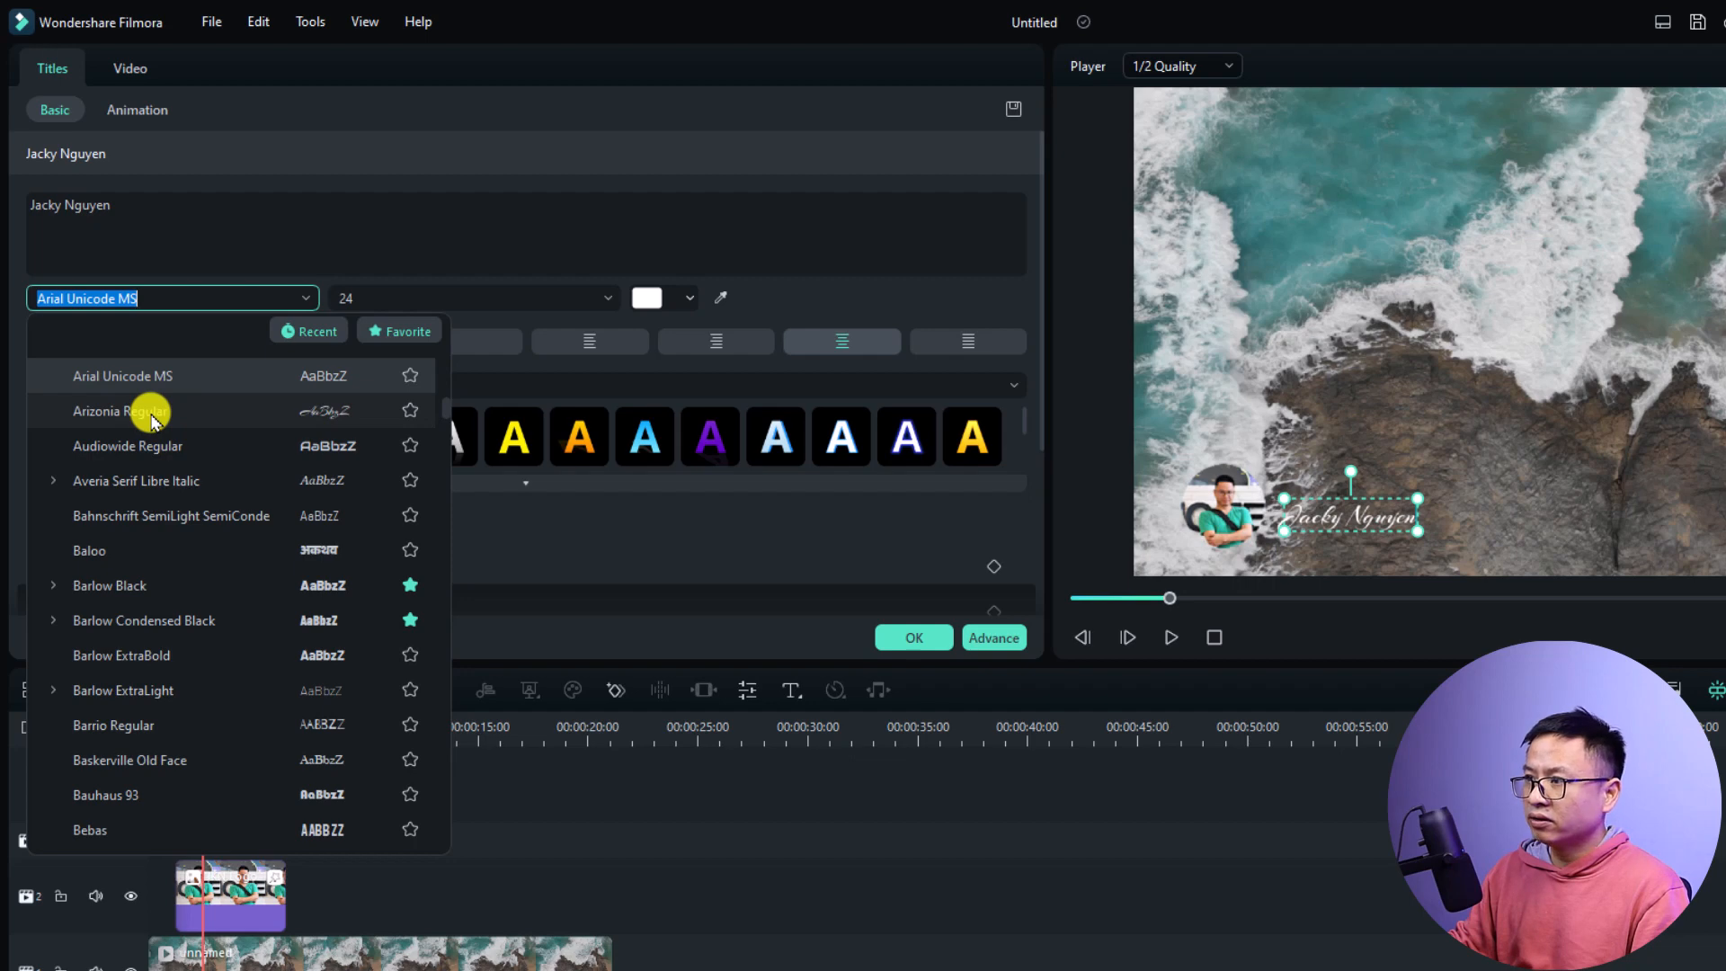
left_click(147, 447)
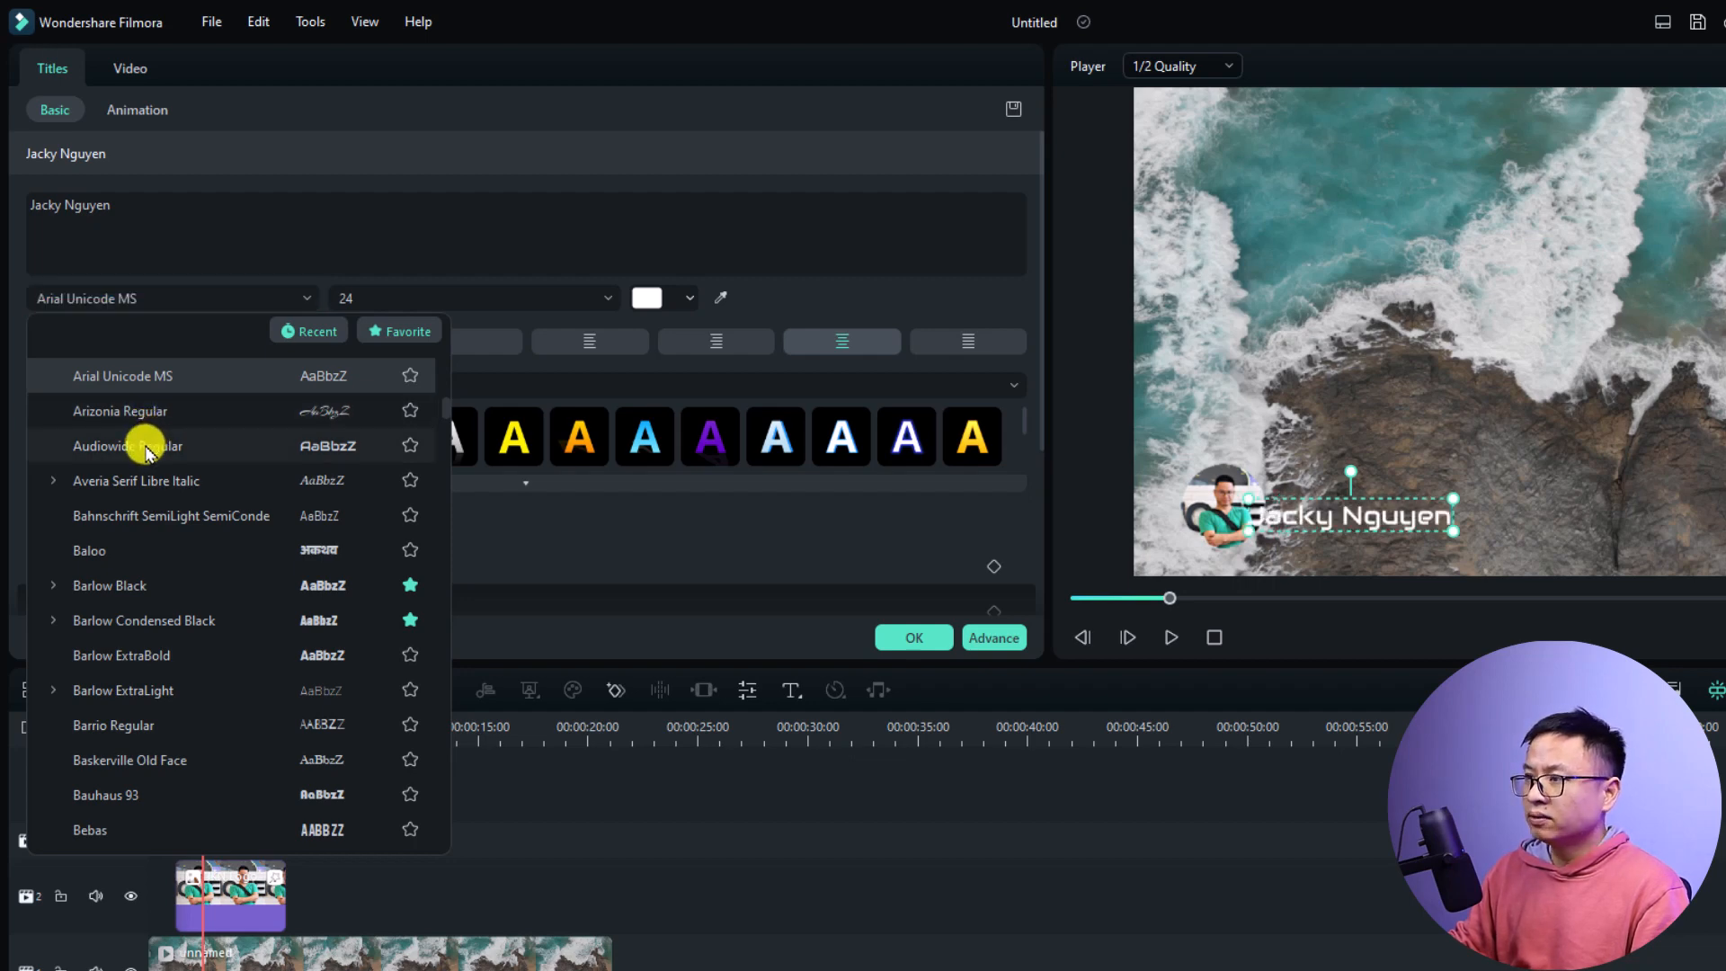
left_click(388, 301)
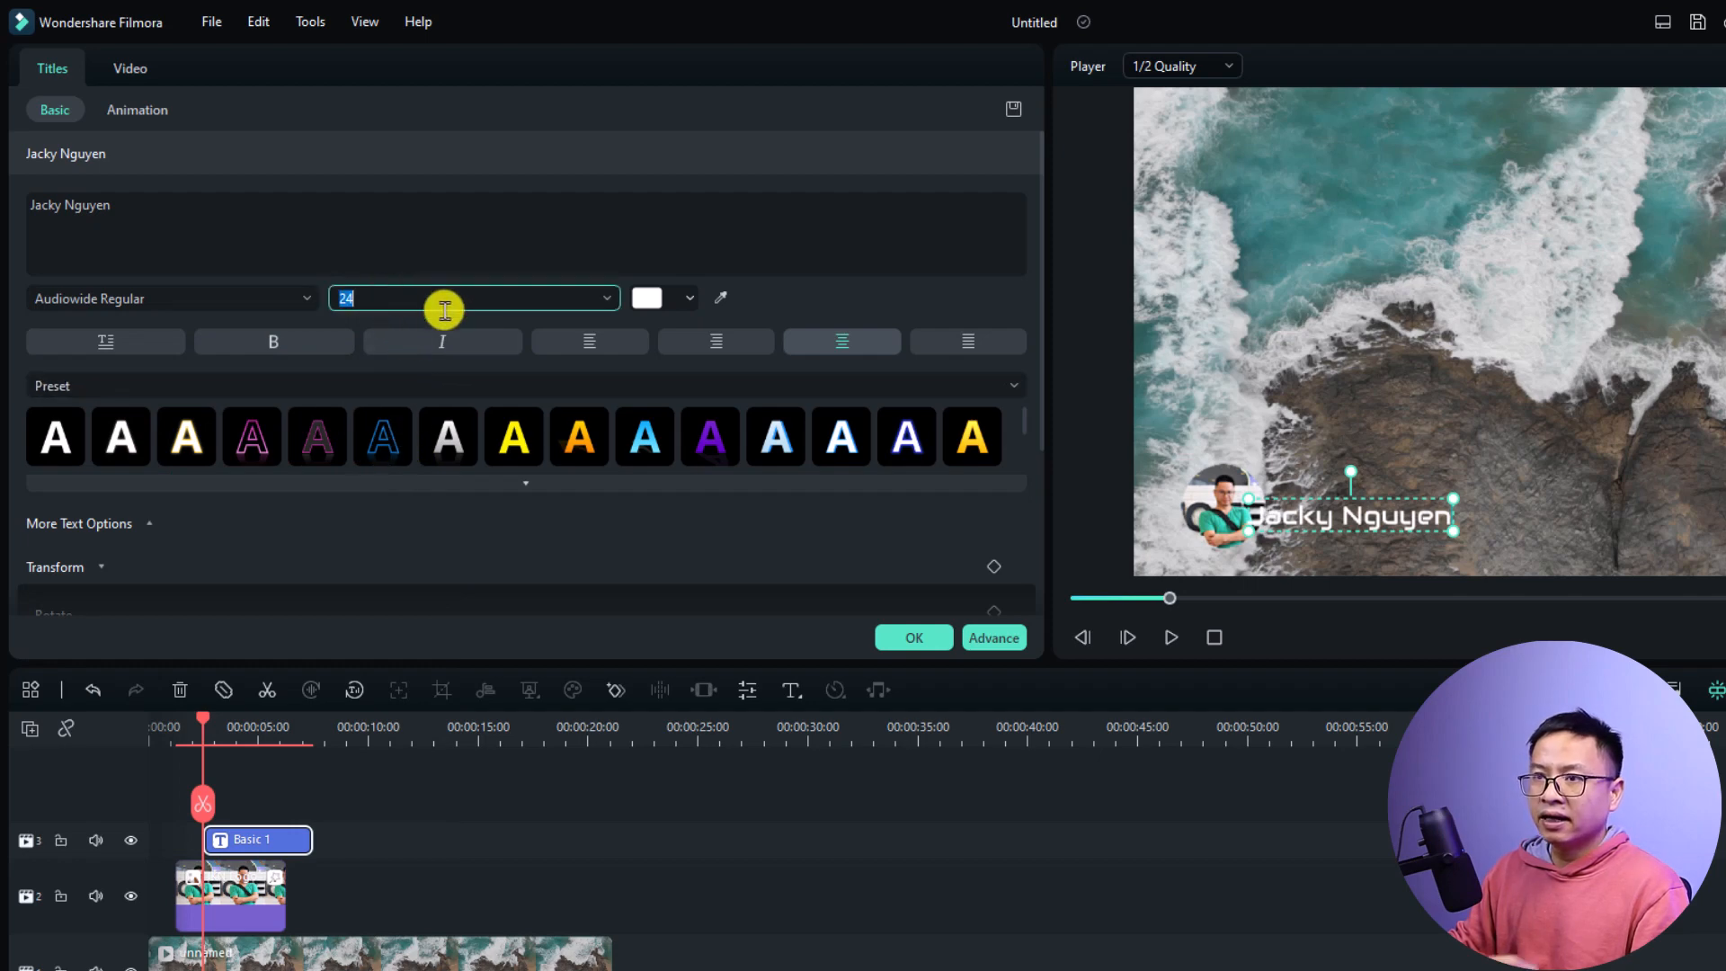
type("44")
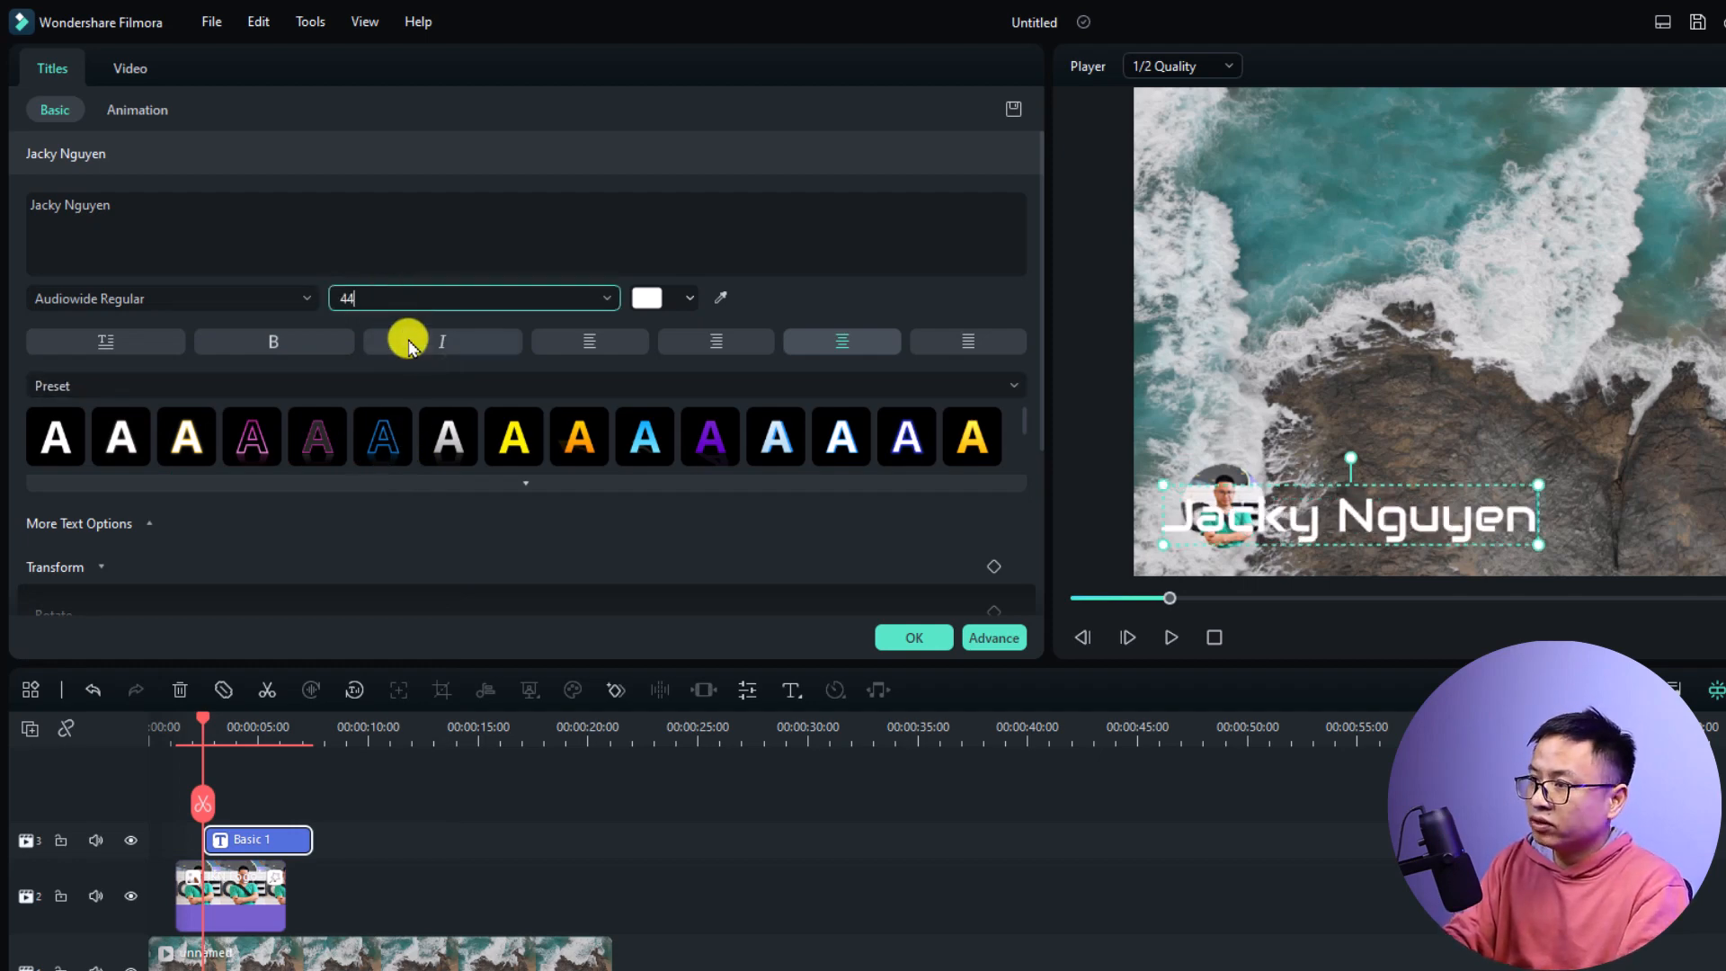
key("Return")
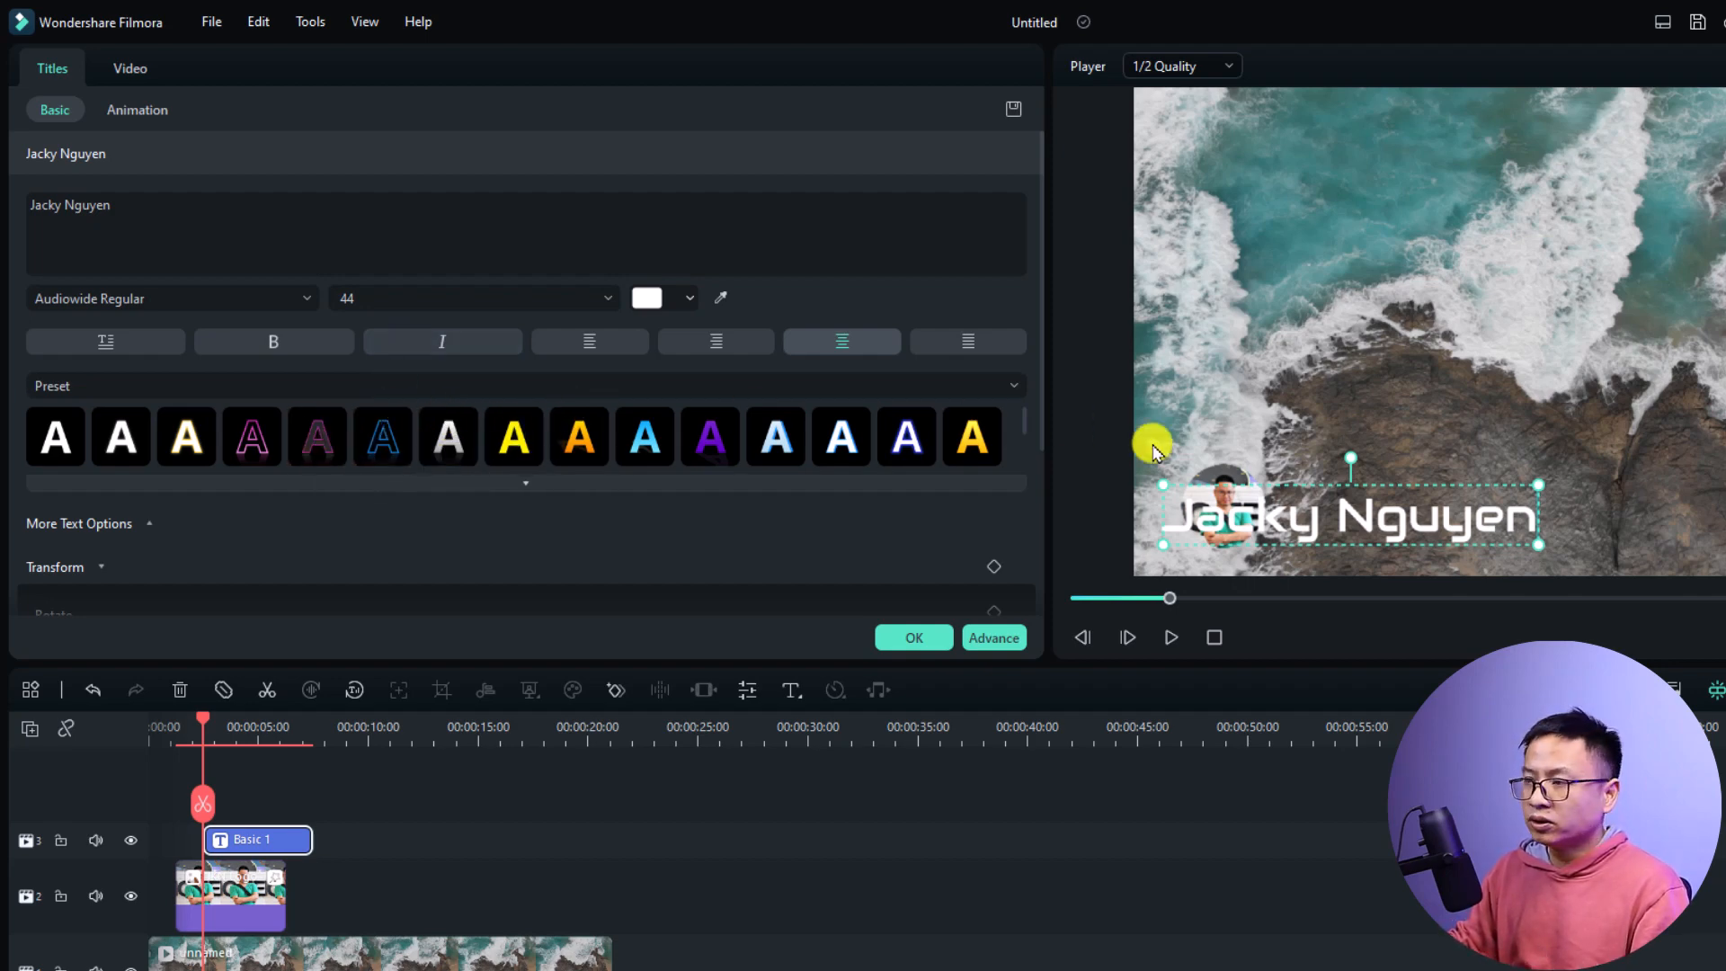
left_click(1308, 458)
left_click_drag(1276, 519, 1385, 513)
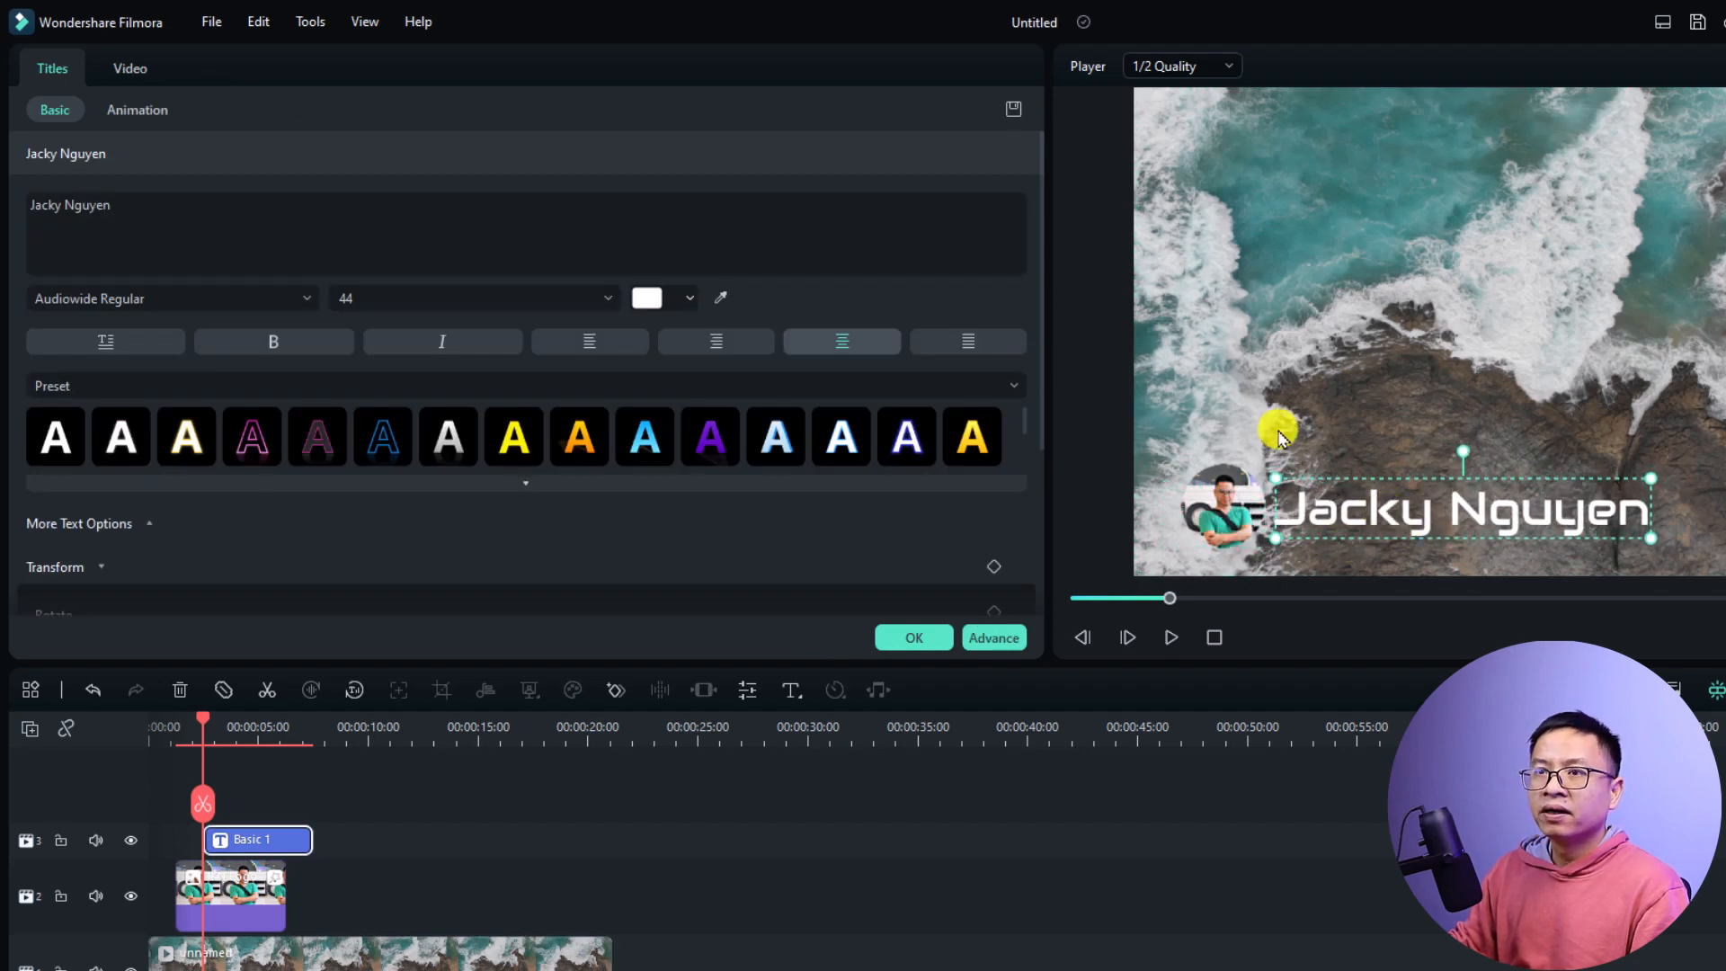
Step: Apply the Left Dir Insert animation to the name title and play the video from near the start to preview it
left_click(128, 112)
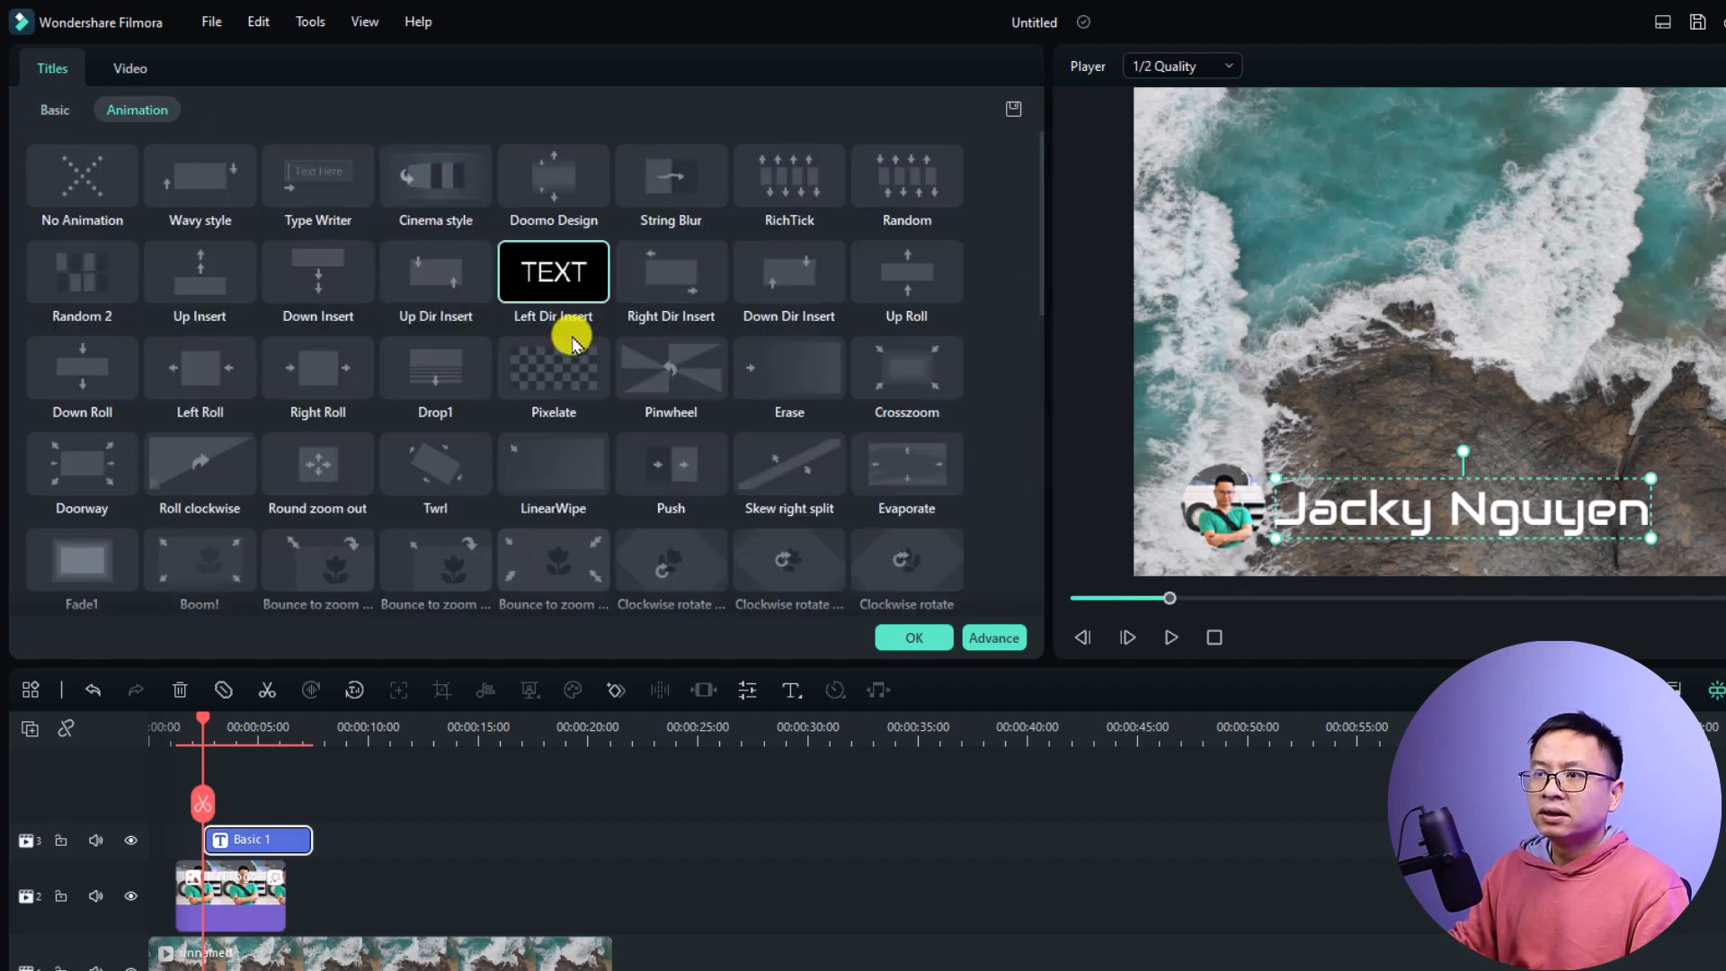
left_click(568, 273)
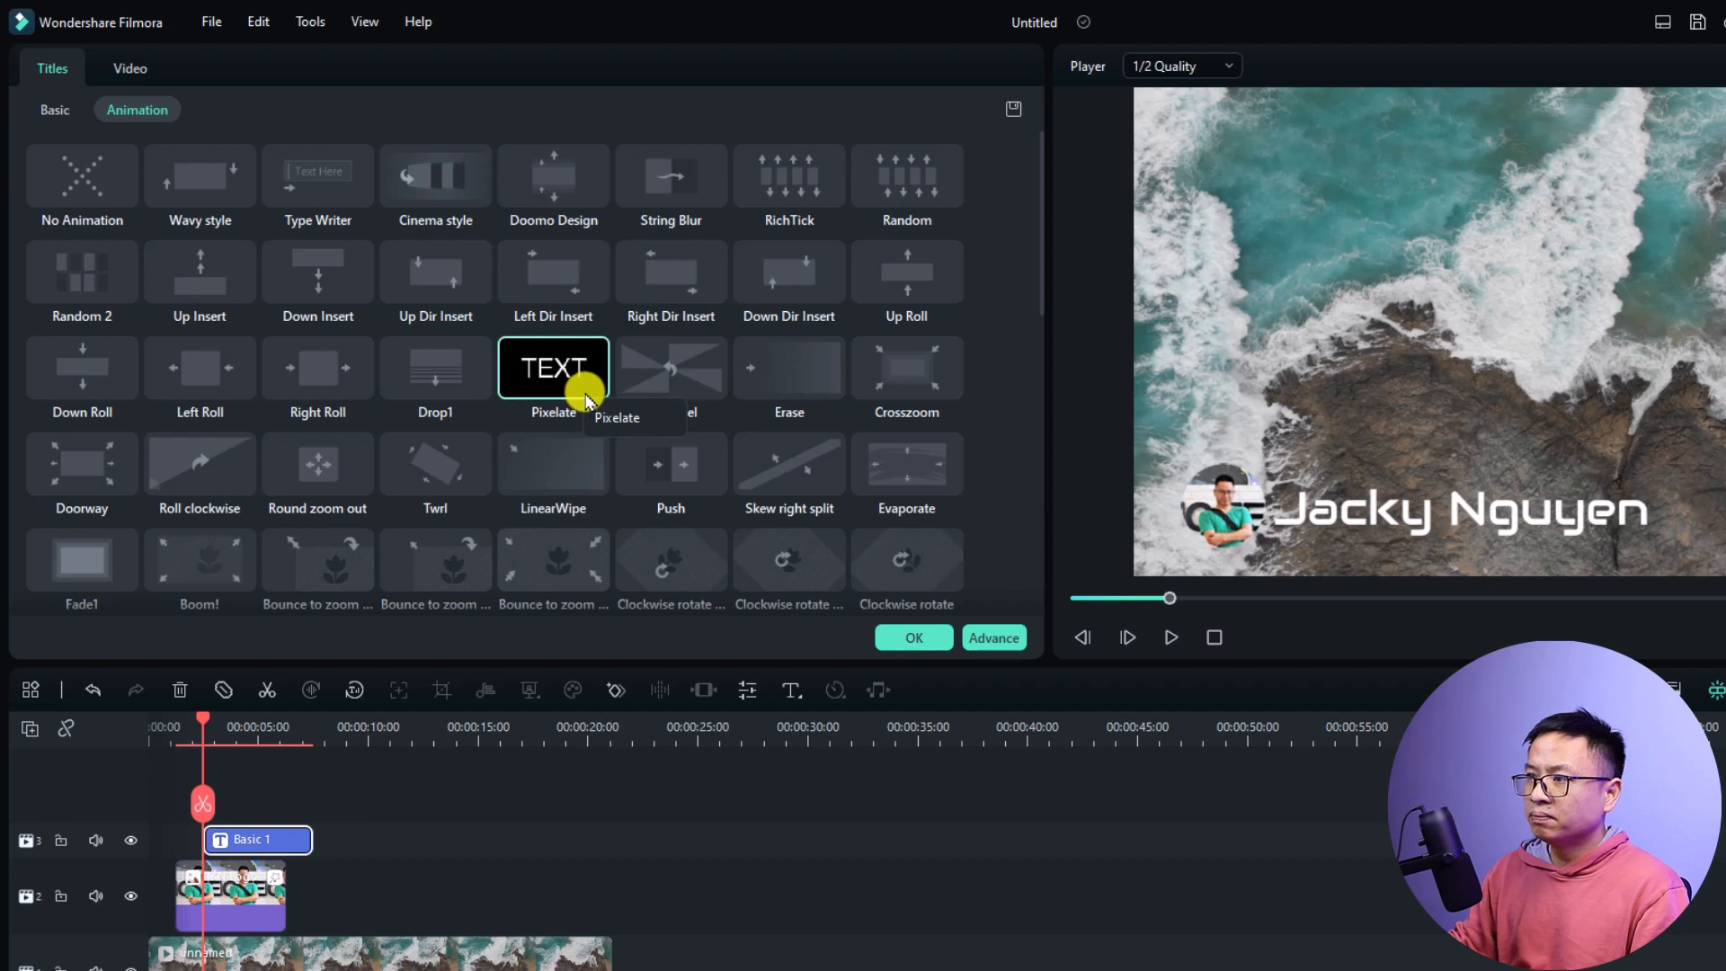
left_click(914, 638)
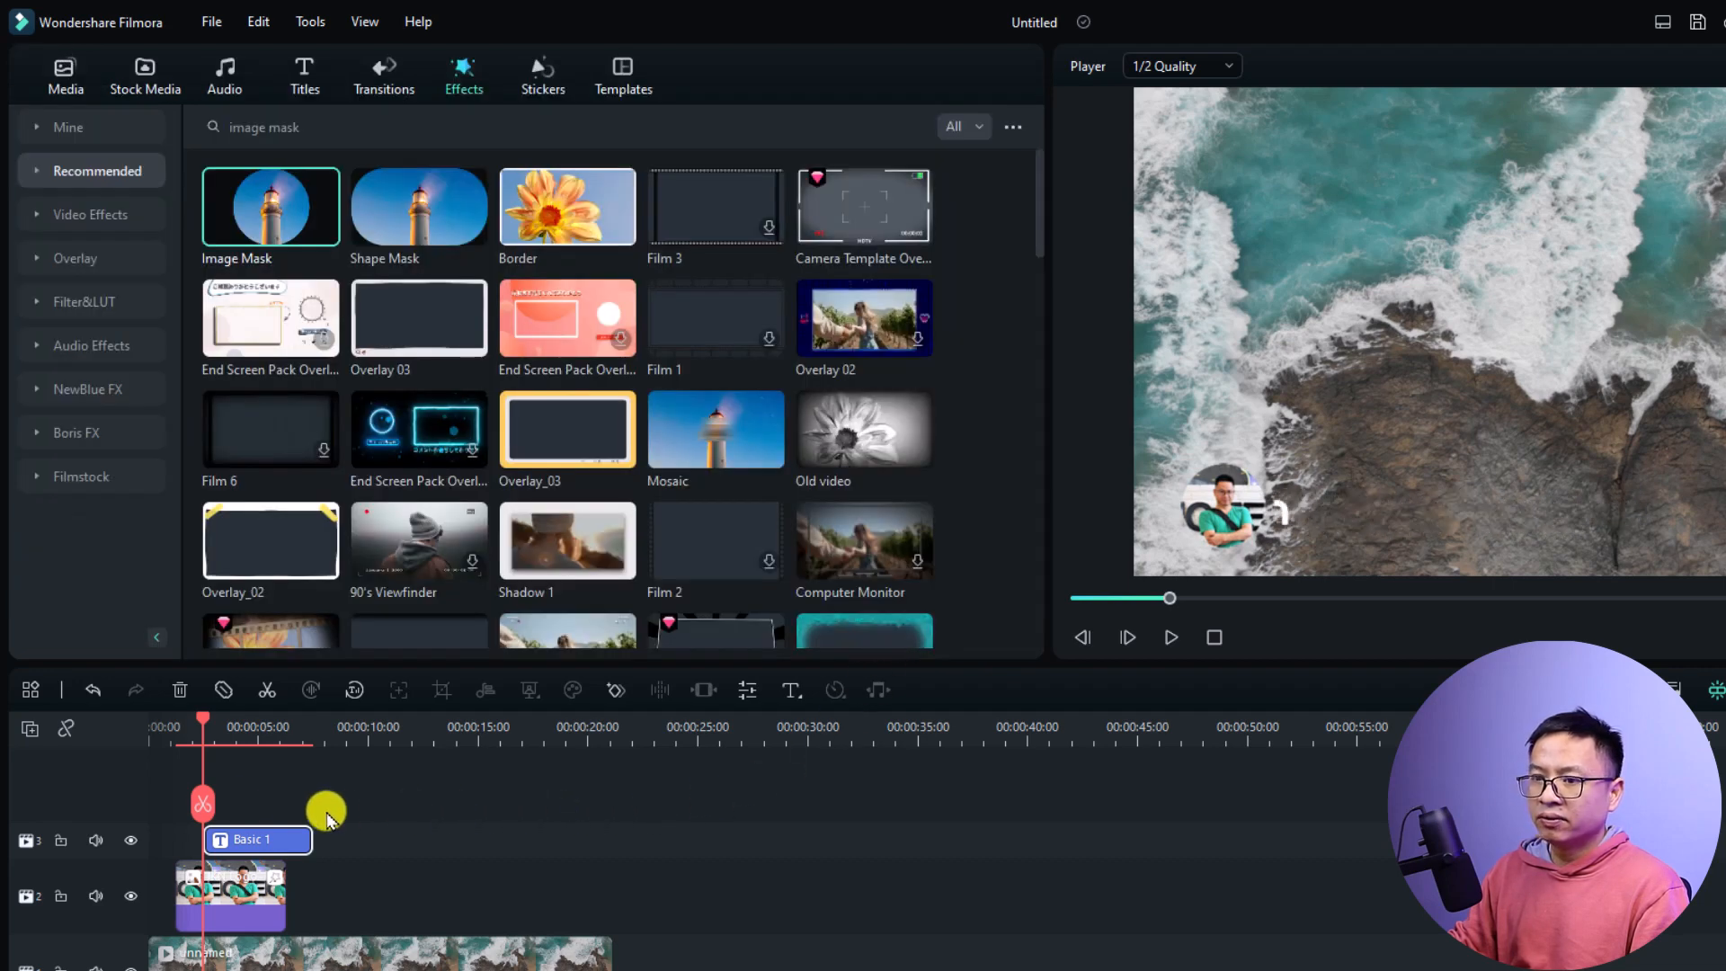
left_click(165, 726)
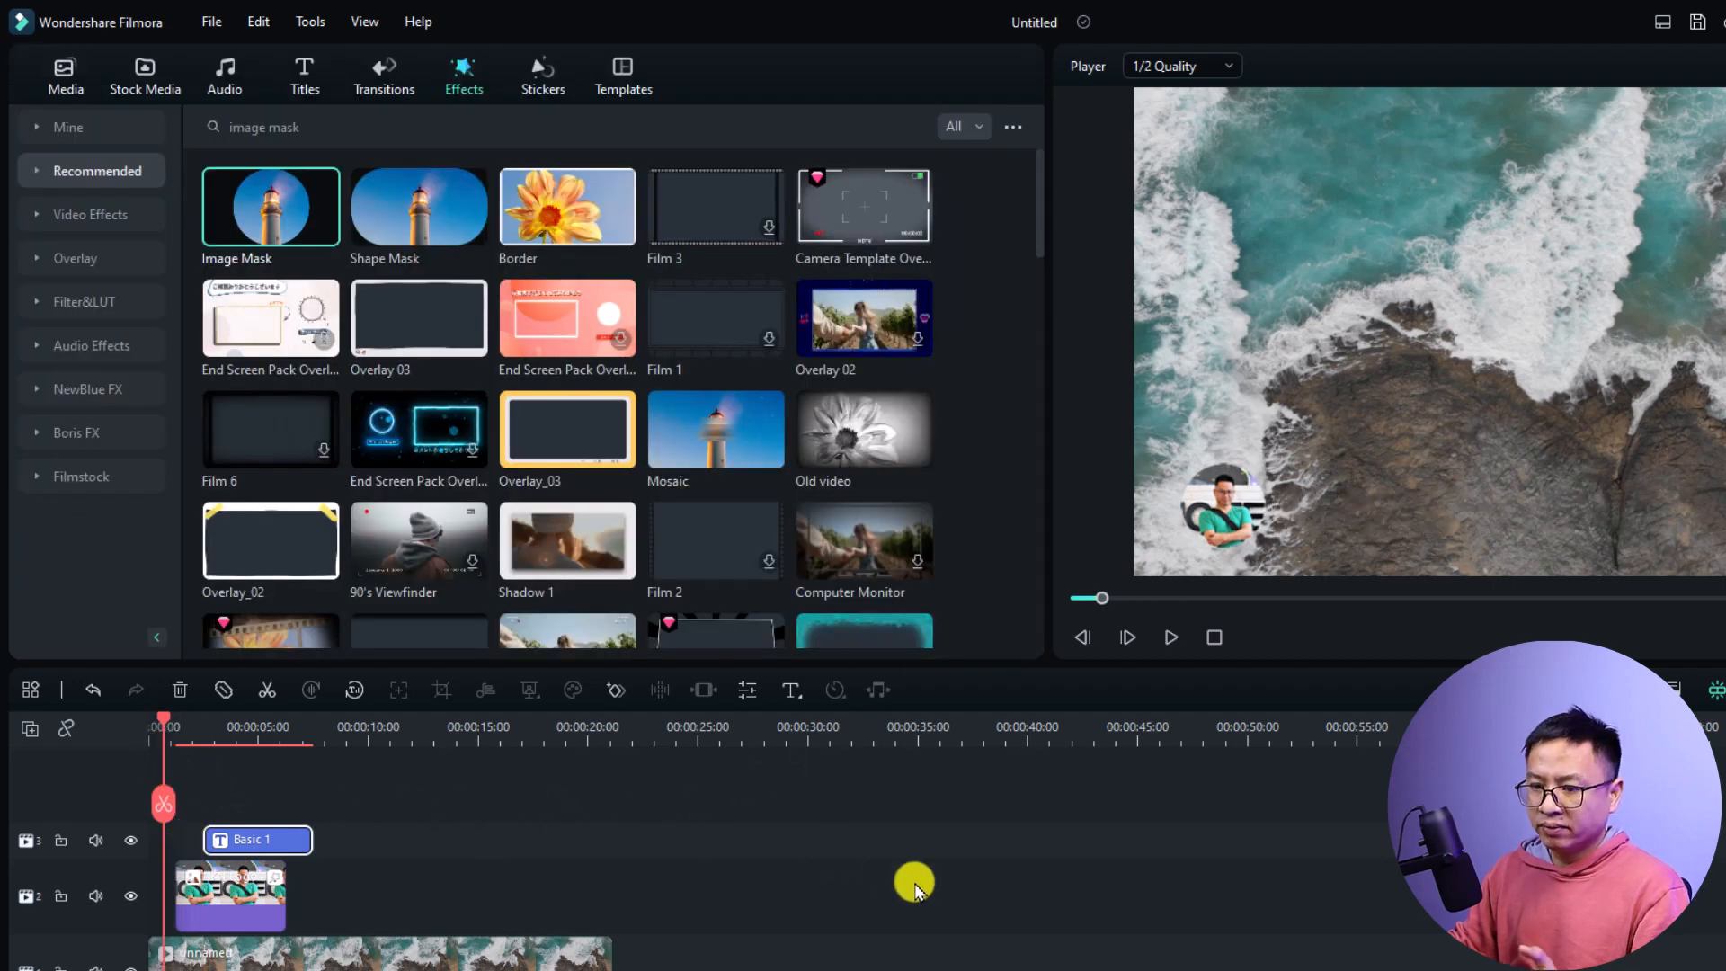
key("space")
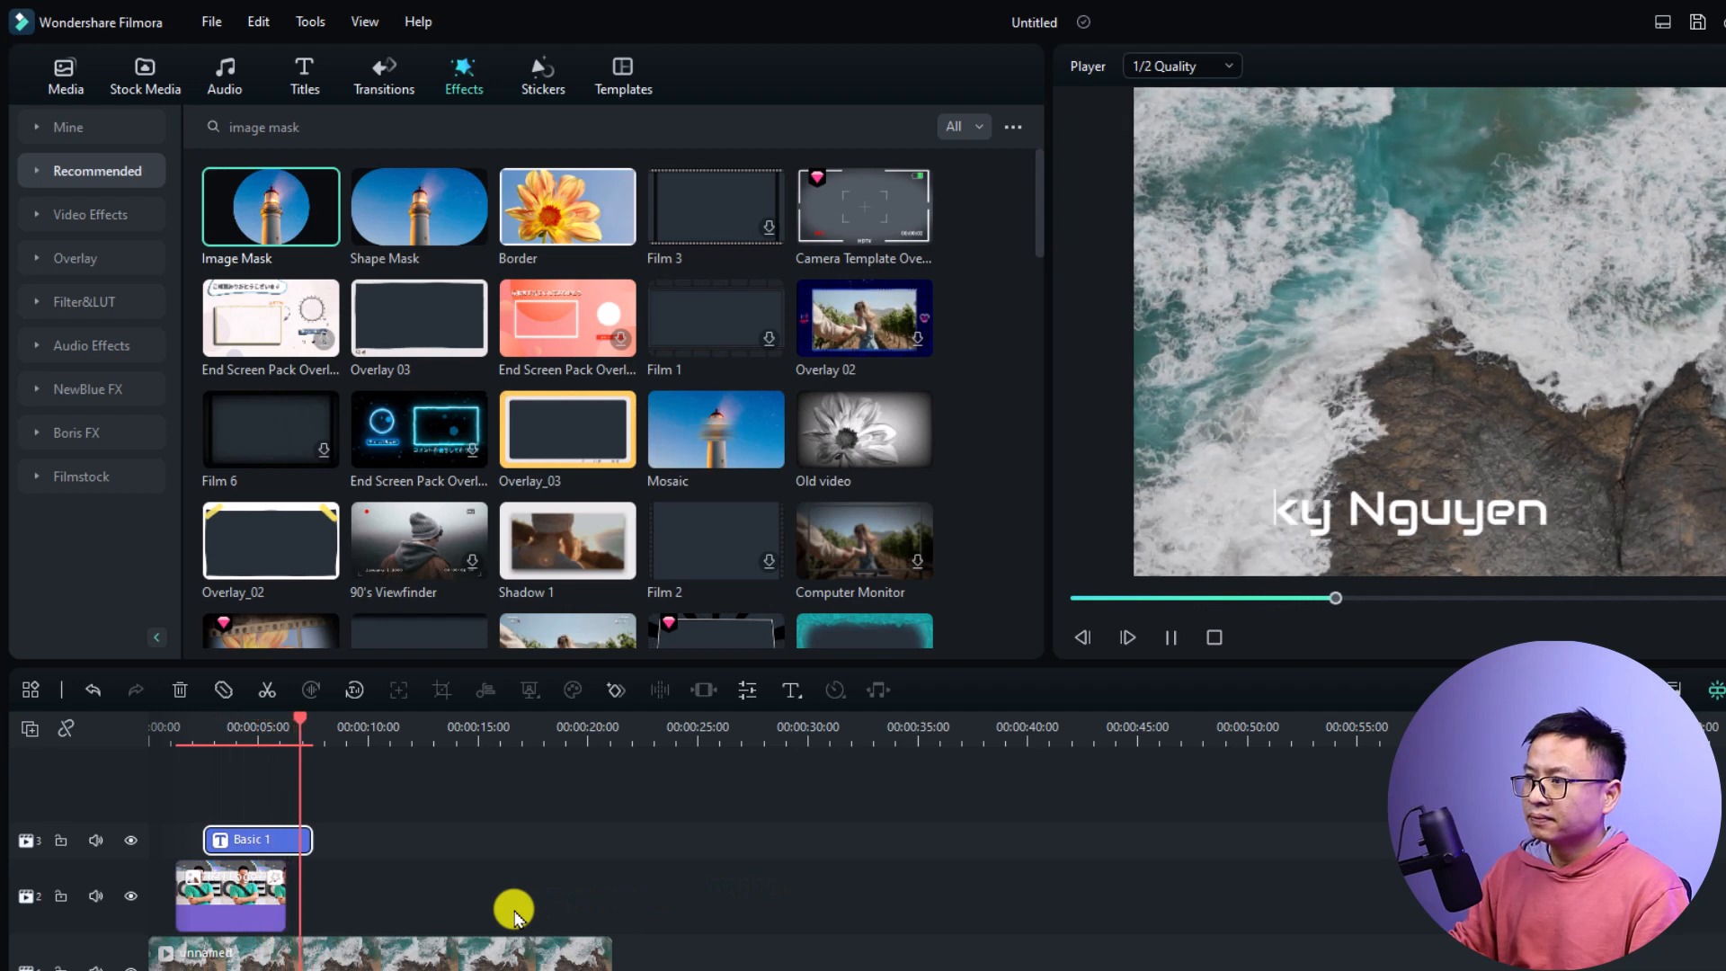
Step: Extend the end of the logo clip to line up with the end of the name title
left_click(281, 910)
left_click_drag(282, 902, 304, 898)
left_click(300, 729)
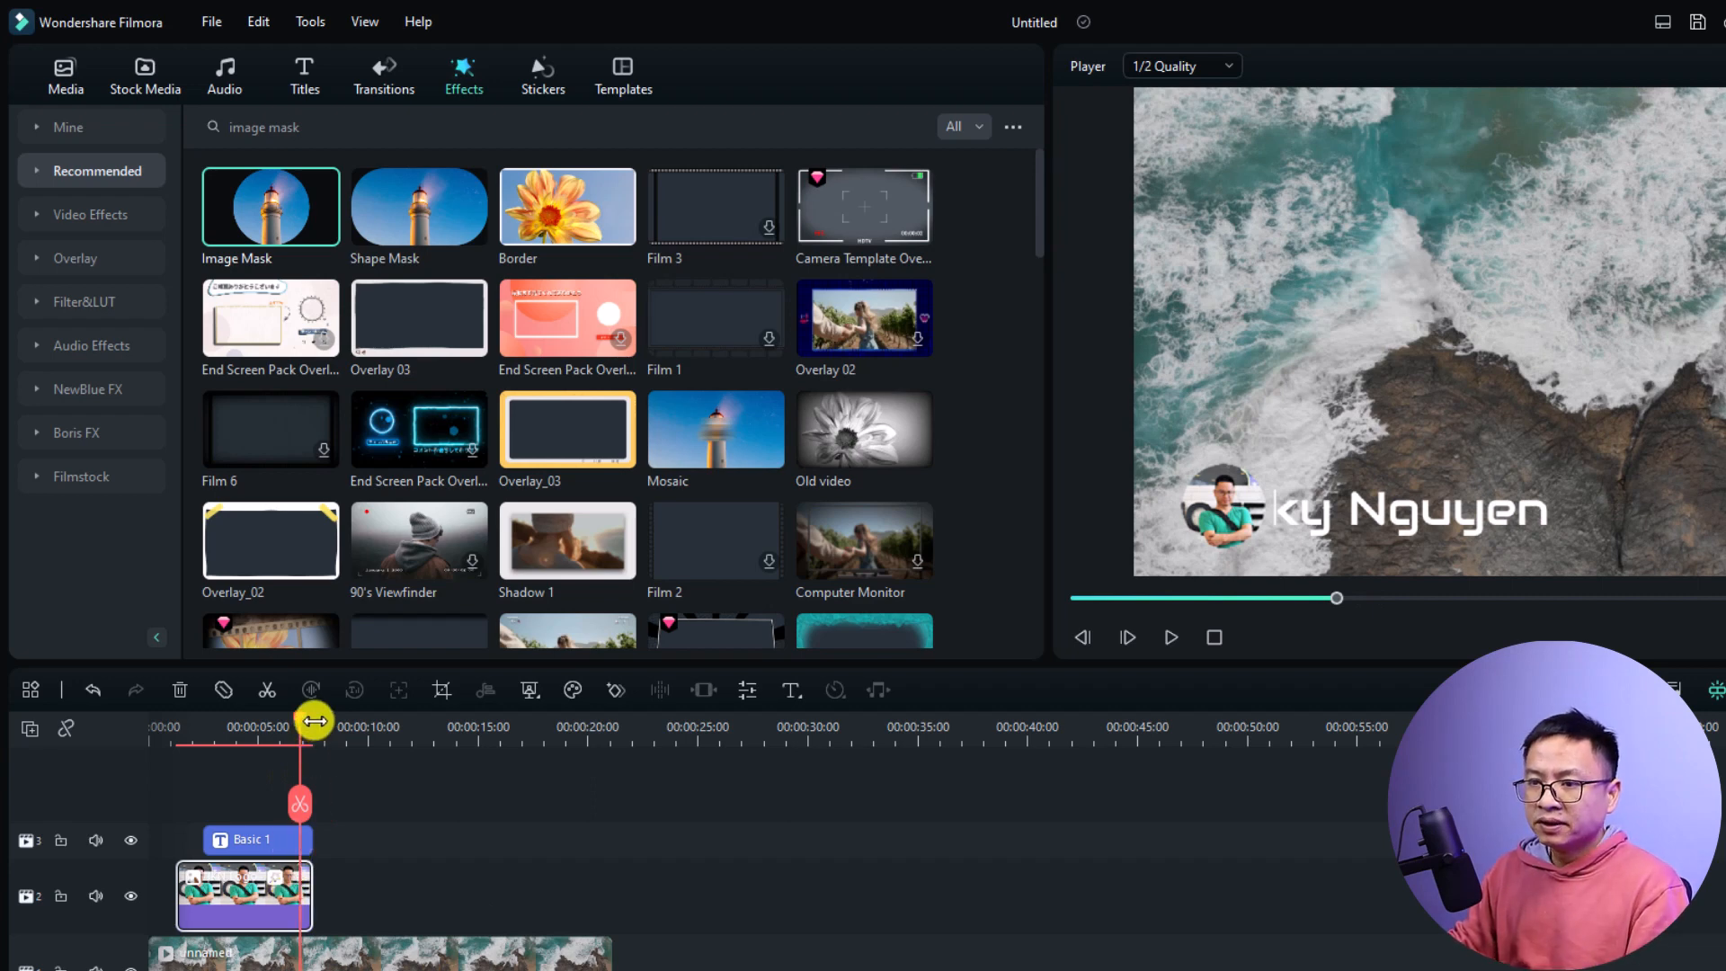
Step: Add a keyframe to the logo clip at about 6.8 seconds, shortly before the clip's end
left_click_drag(321, 725, 444, 726)
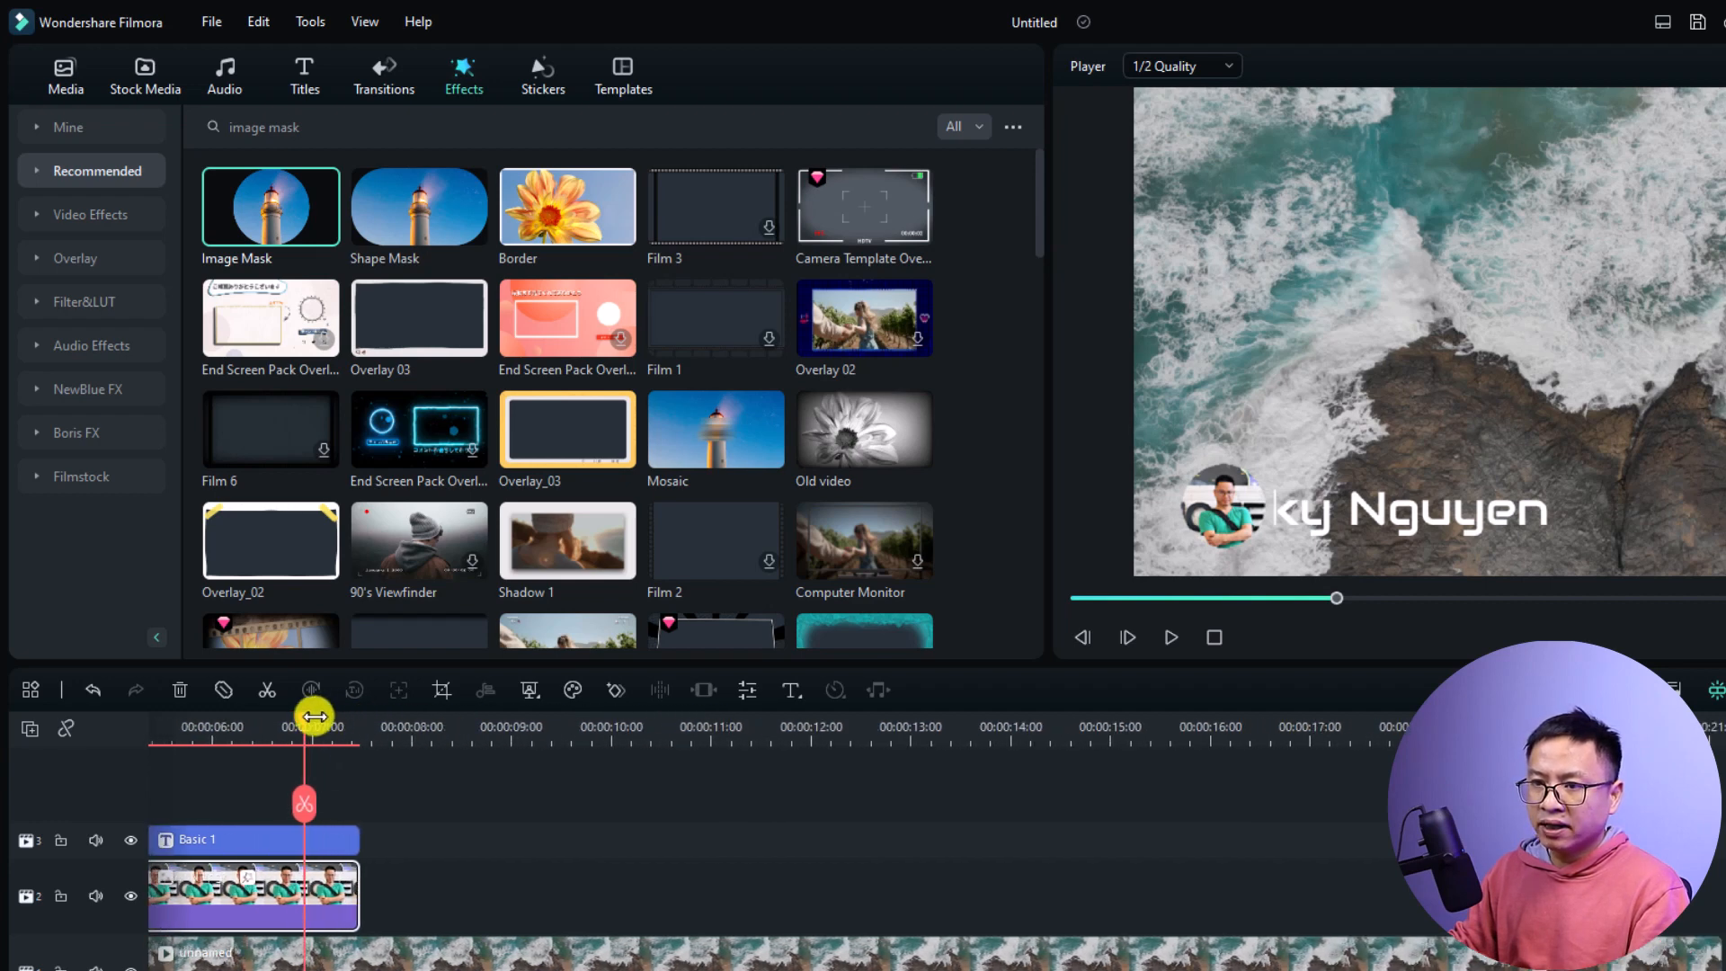
left_click_drag(303, 724, 288, 723)
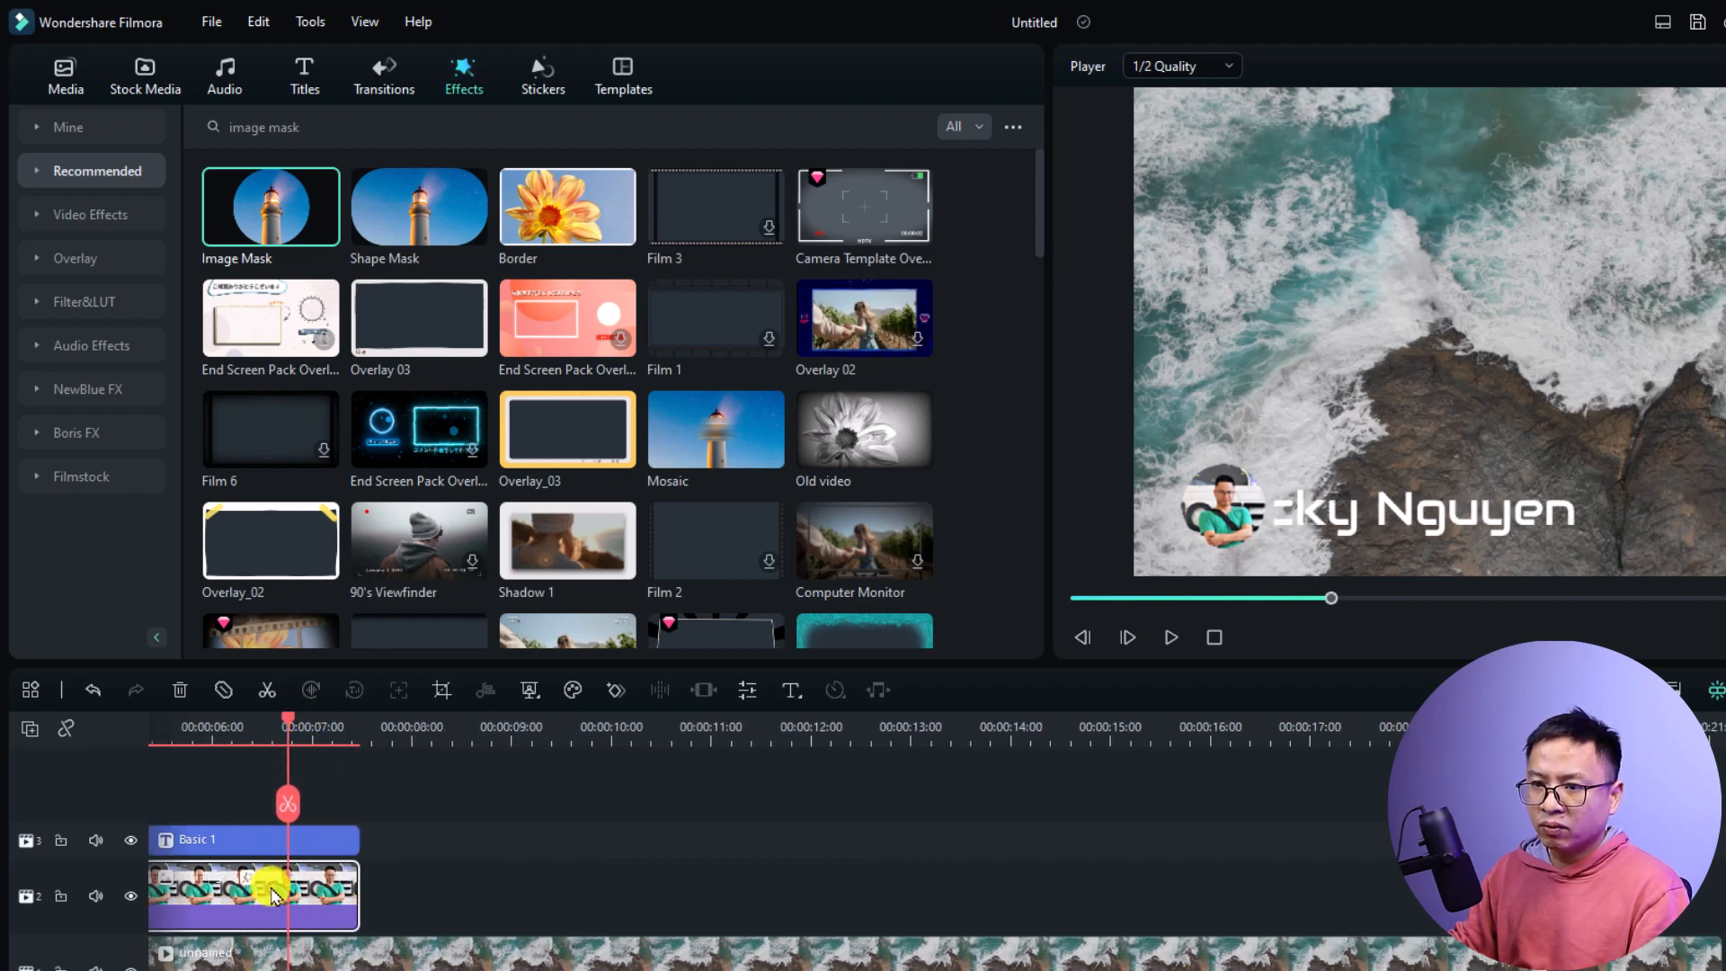
left_click(609, 690)
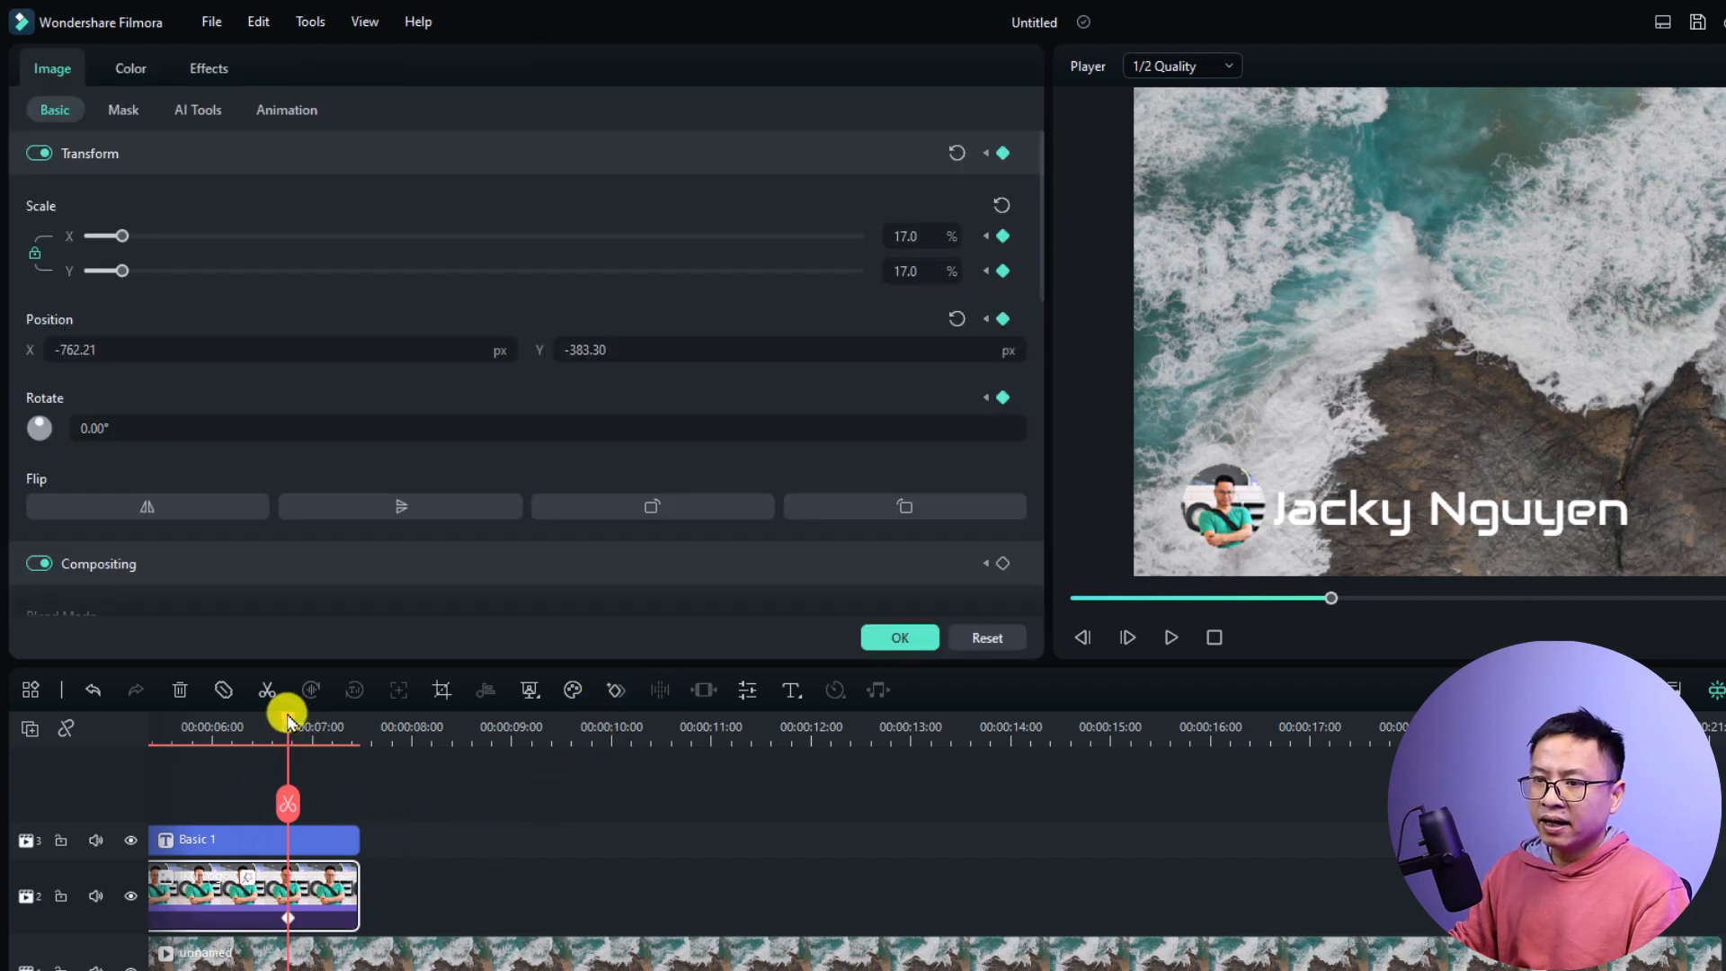
Step: Keyframe the logo's opacity to 0% near the end of its clip and play the video from the start to preview the fade-out
left_click_drag(287, 719, 340, 726)
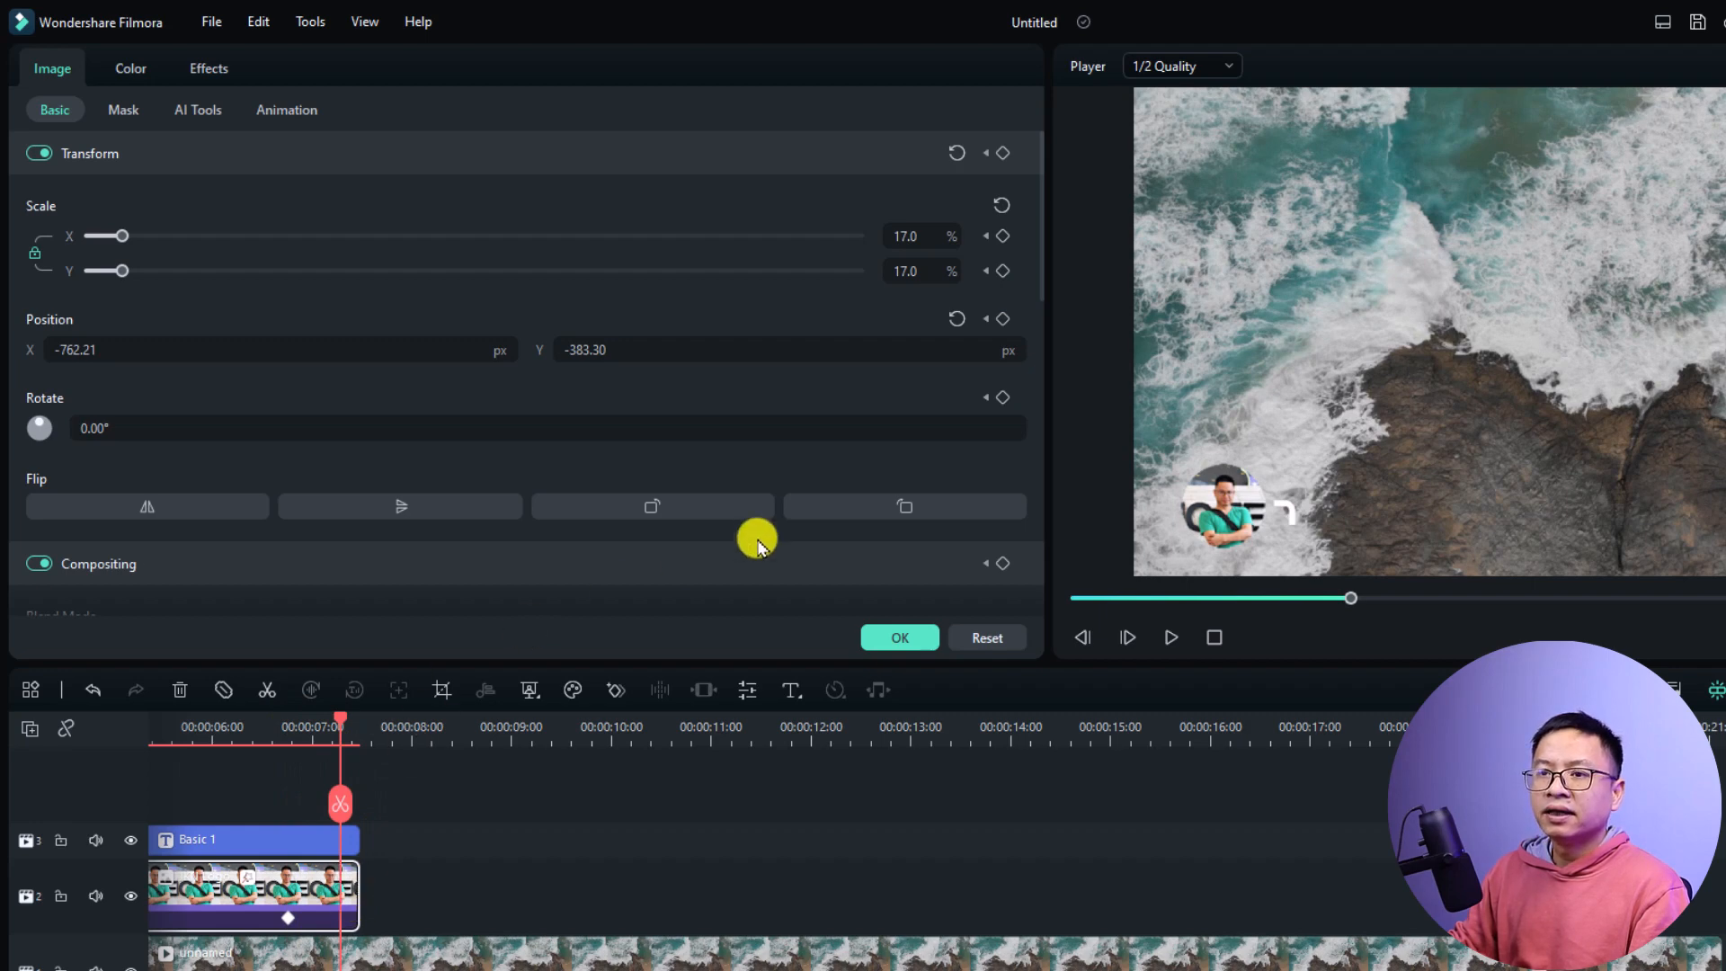
scroll(764, 522, "down", 4)
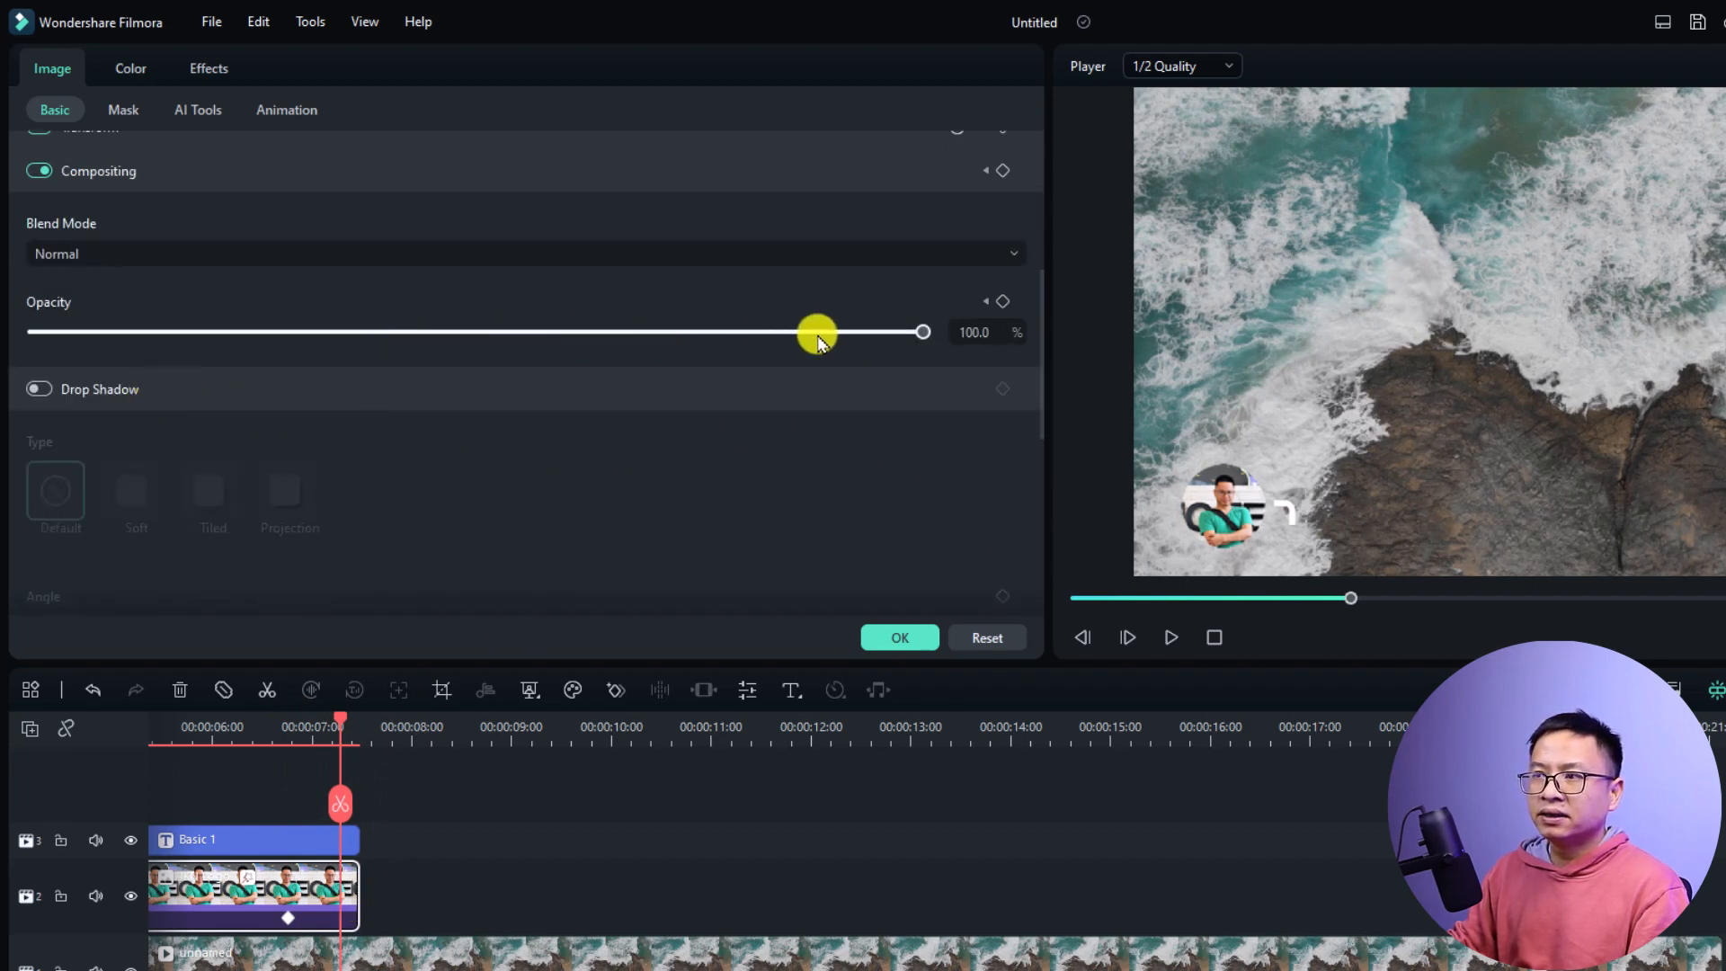
left_click(1002, 301)
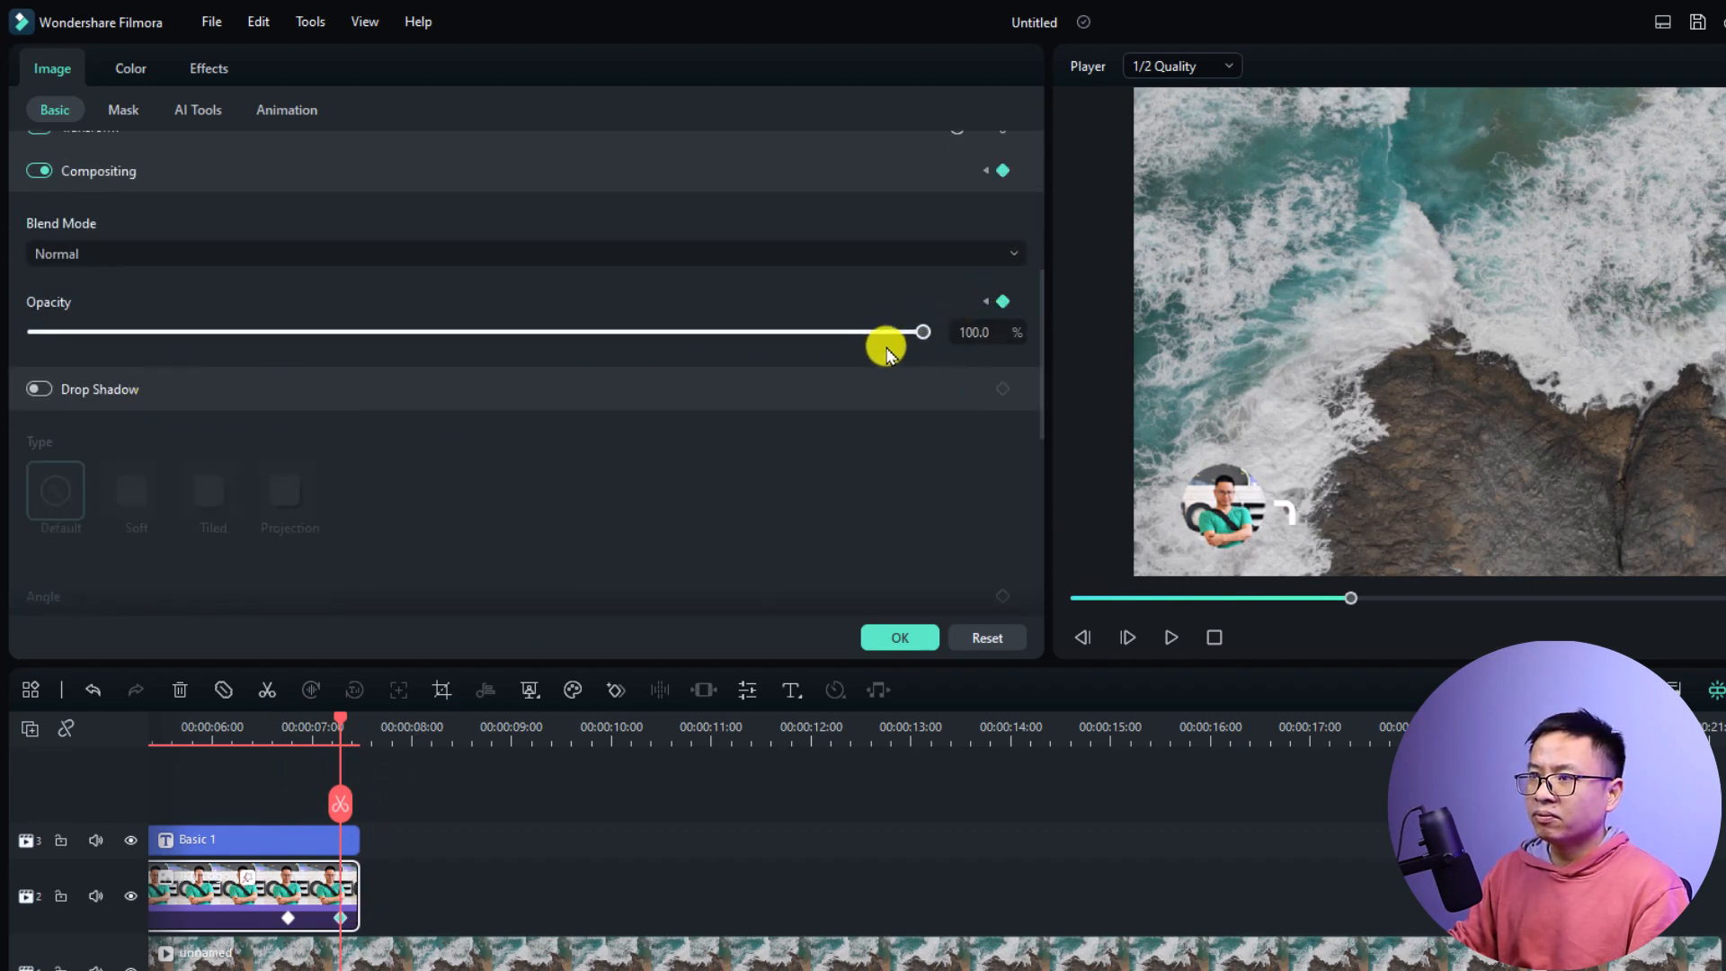
left_click_drag(924, 332, 57, 337)
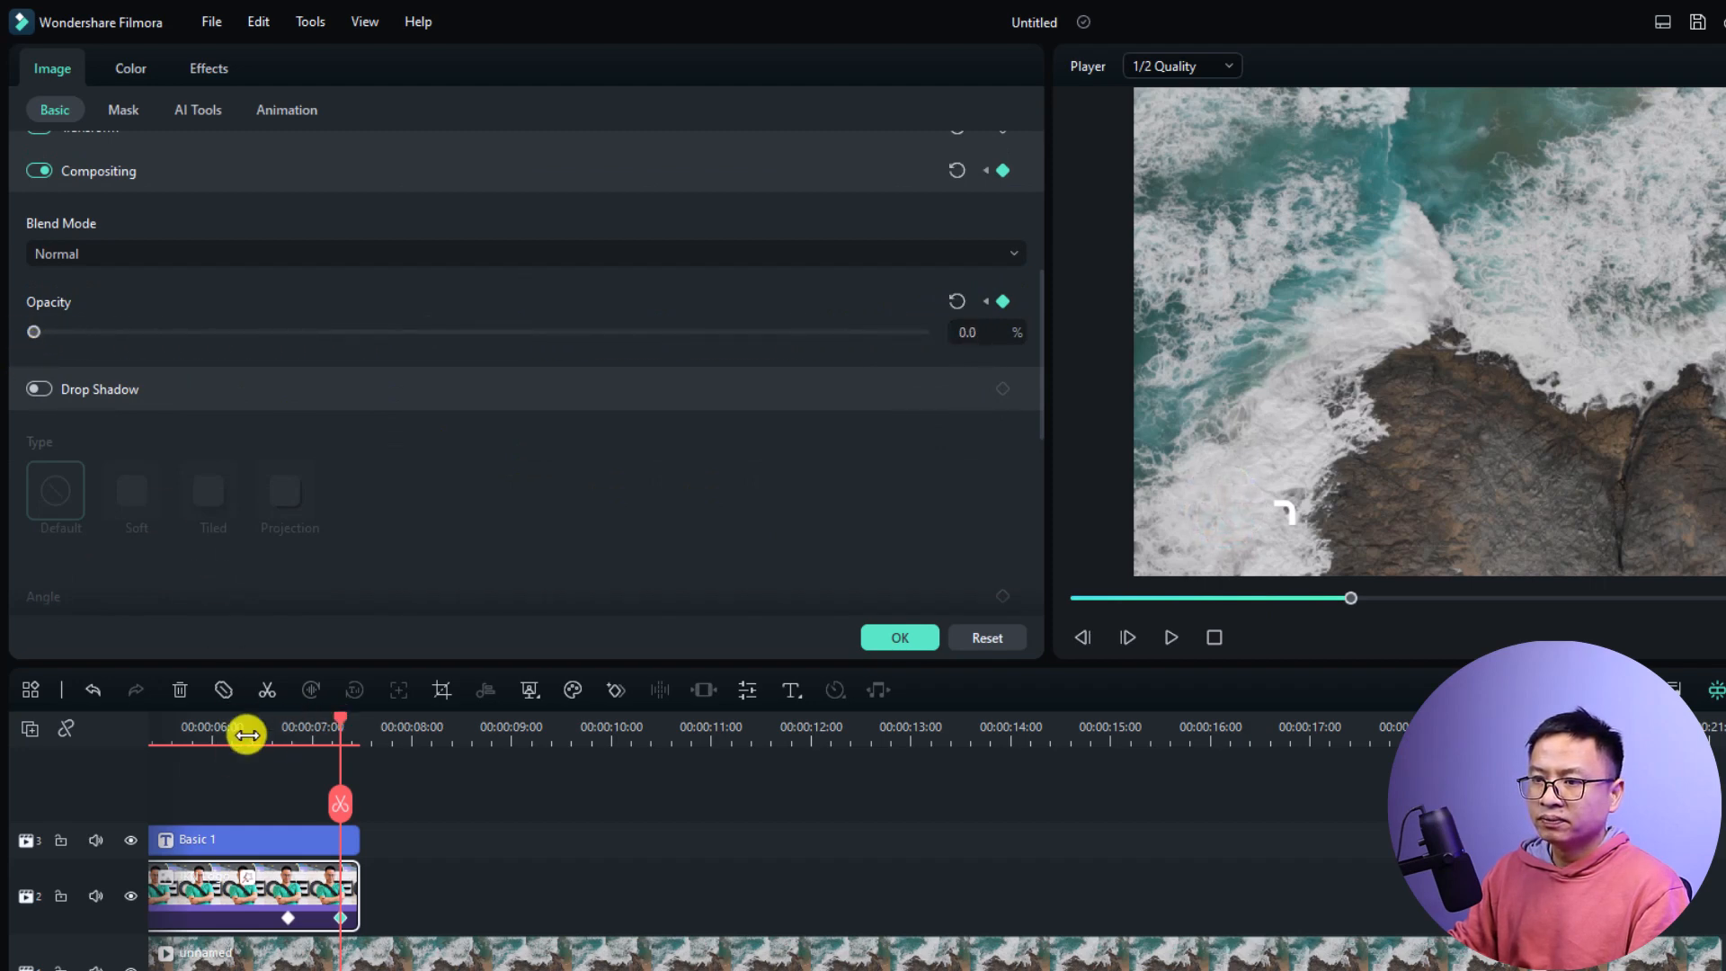
left_click(204, 730)
left_click(899, 638)
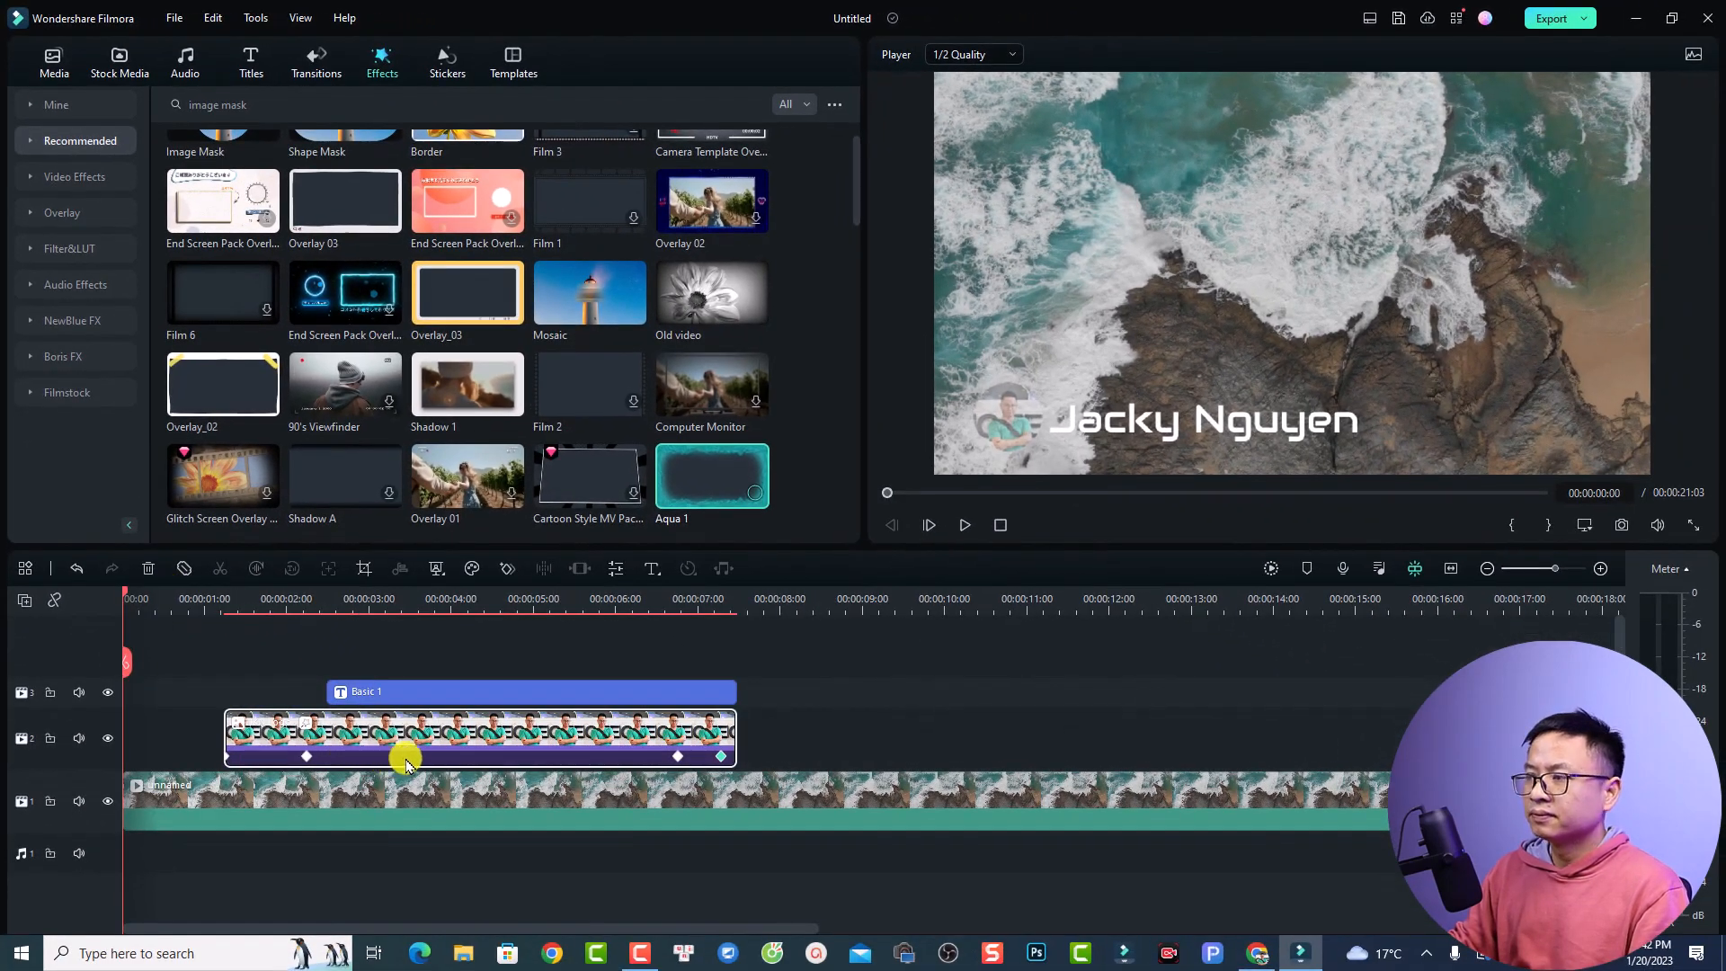
key("space")
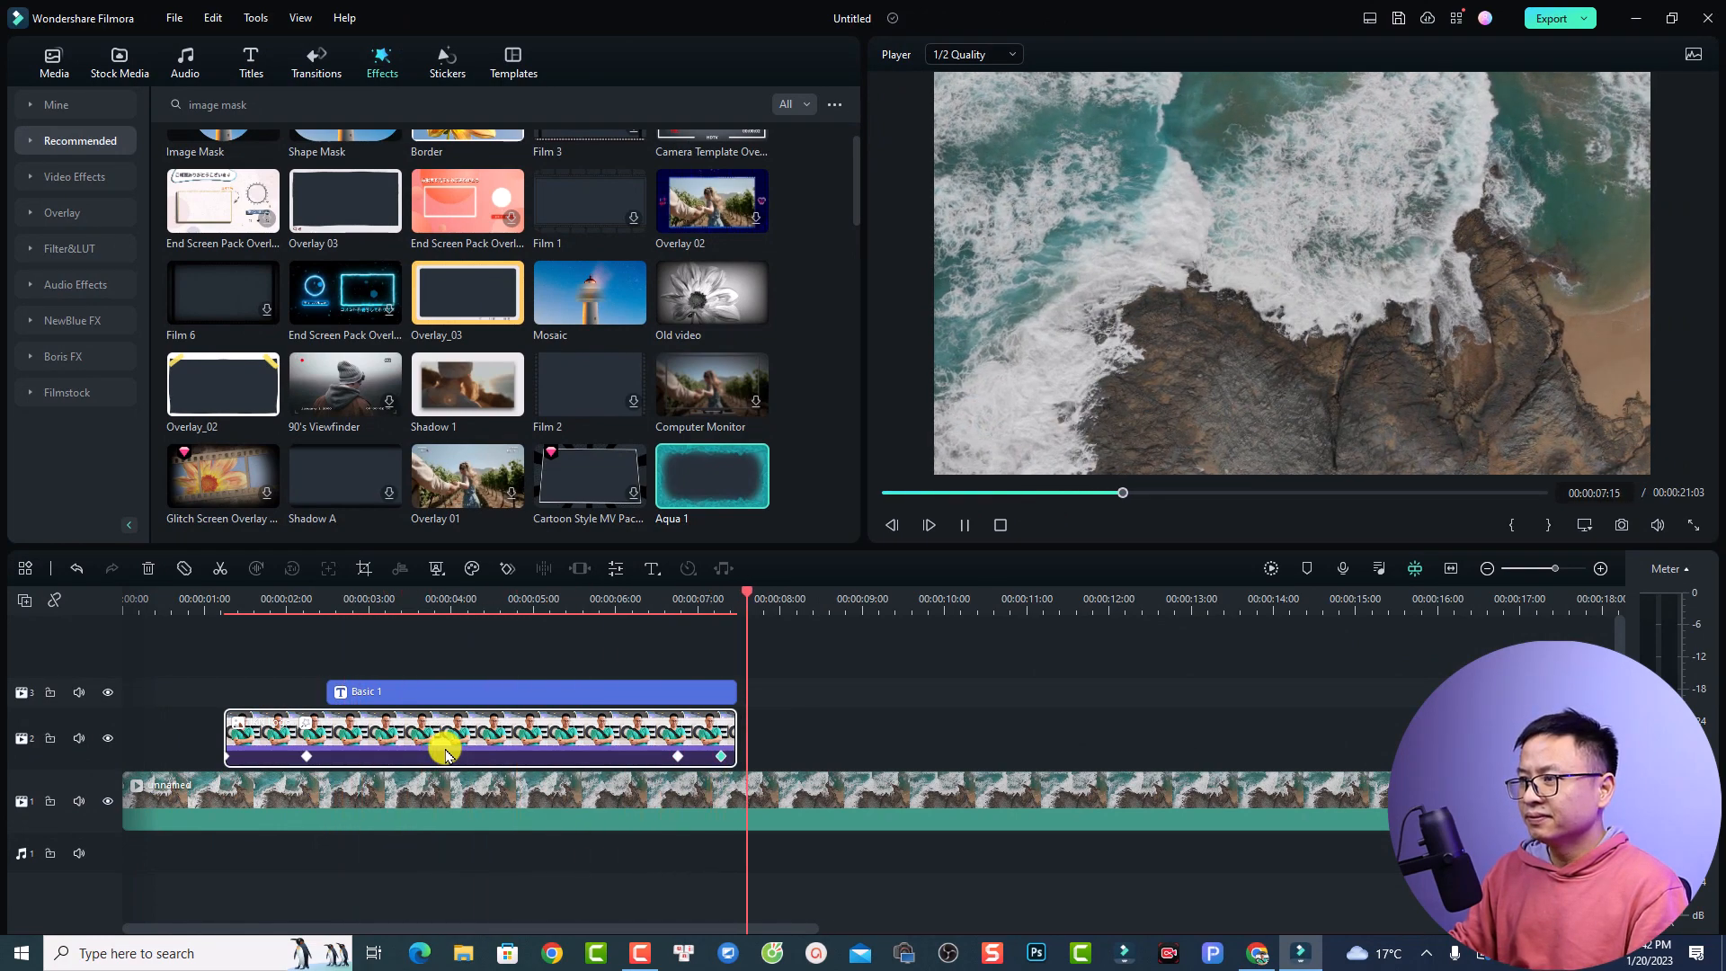
Step: Delete the ocean stock video and move the logo and title clips together to the start of the timeline
key("space")
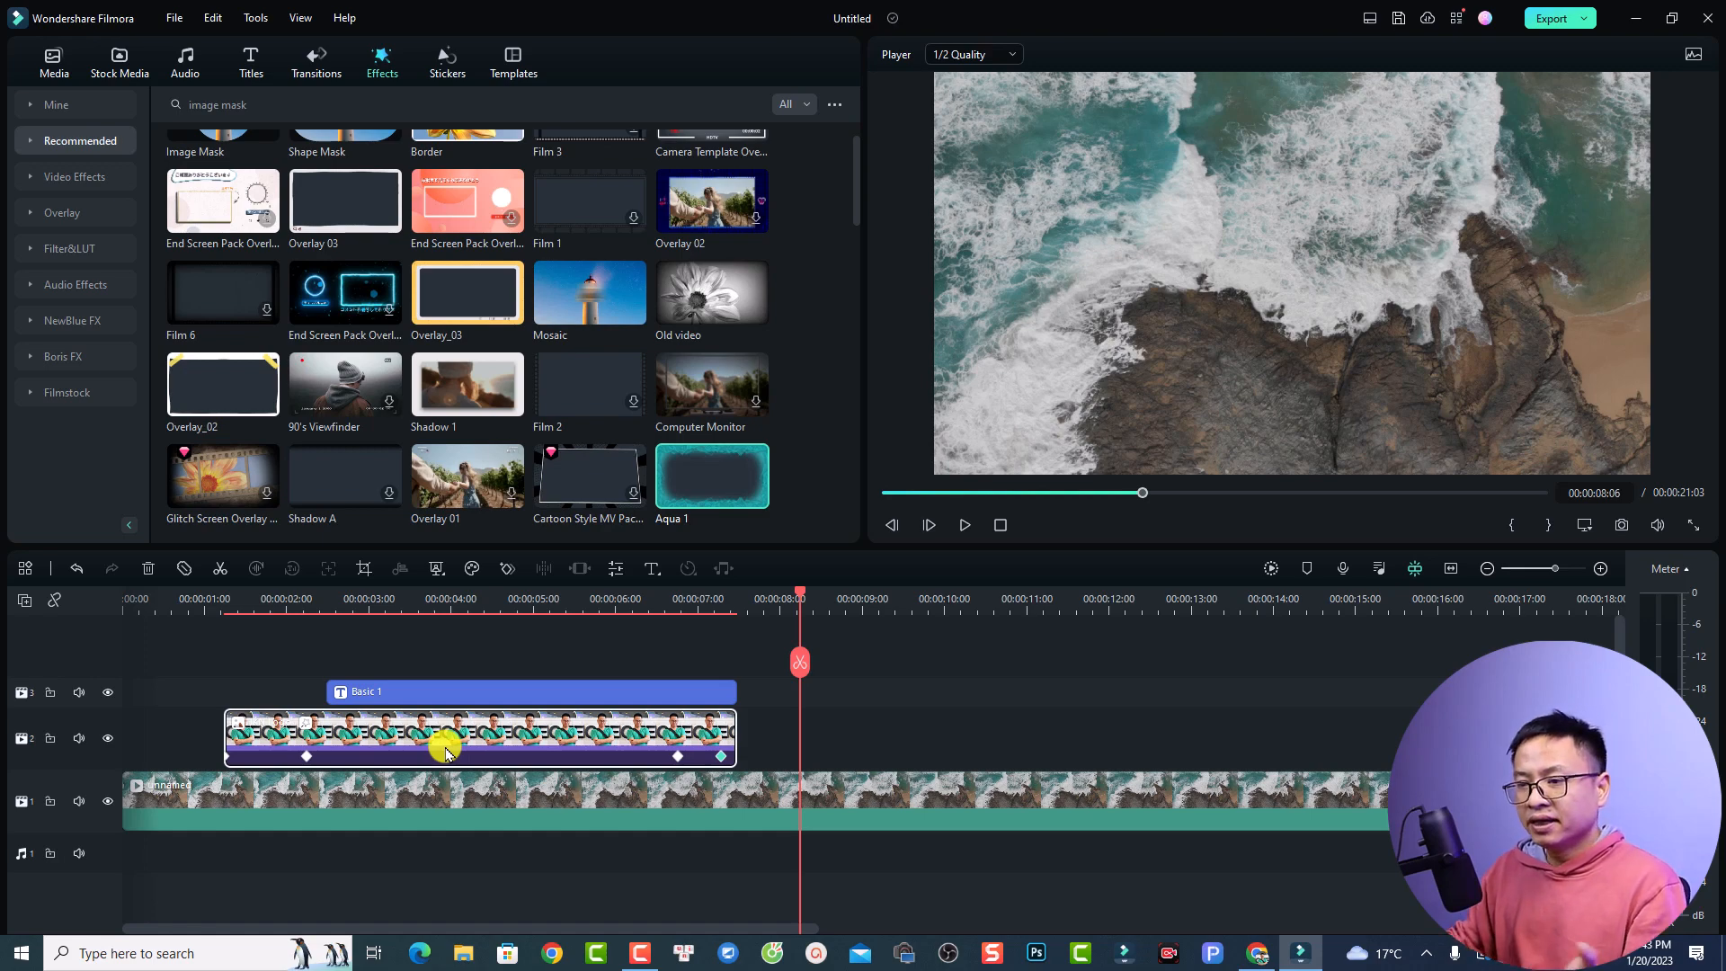
left_click(461, 809)
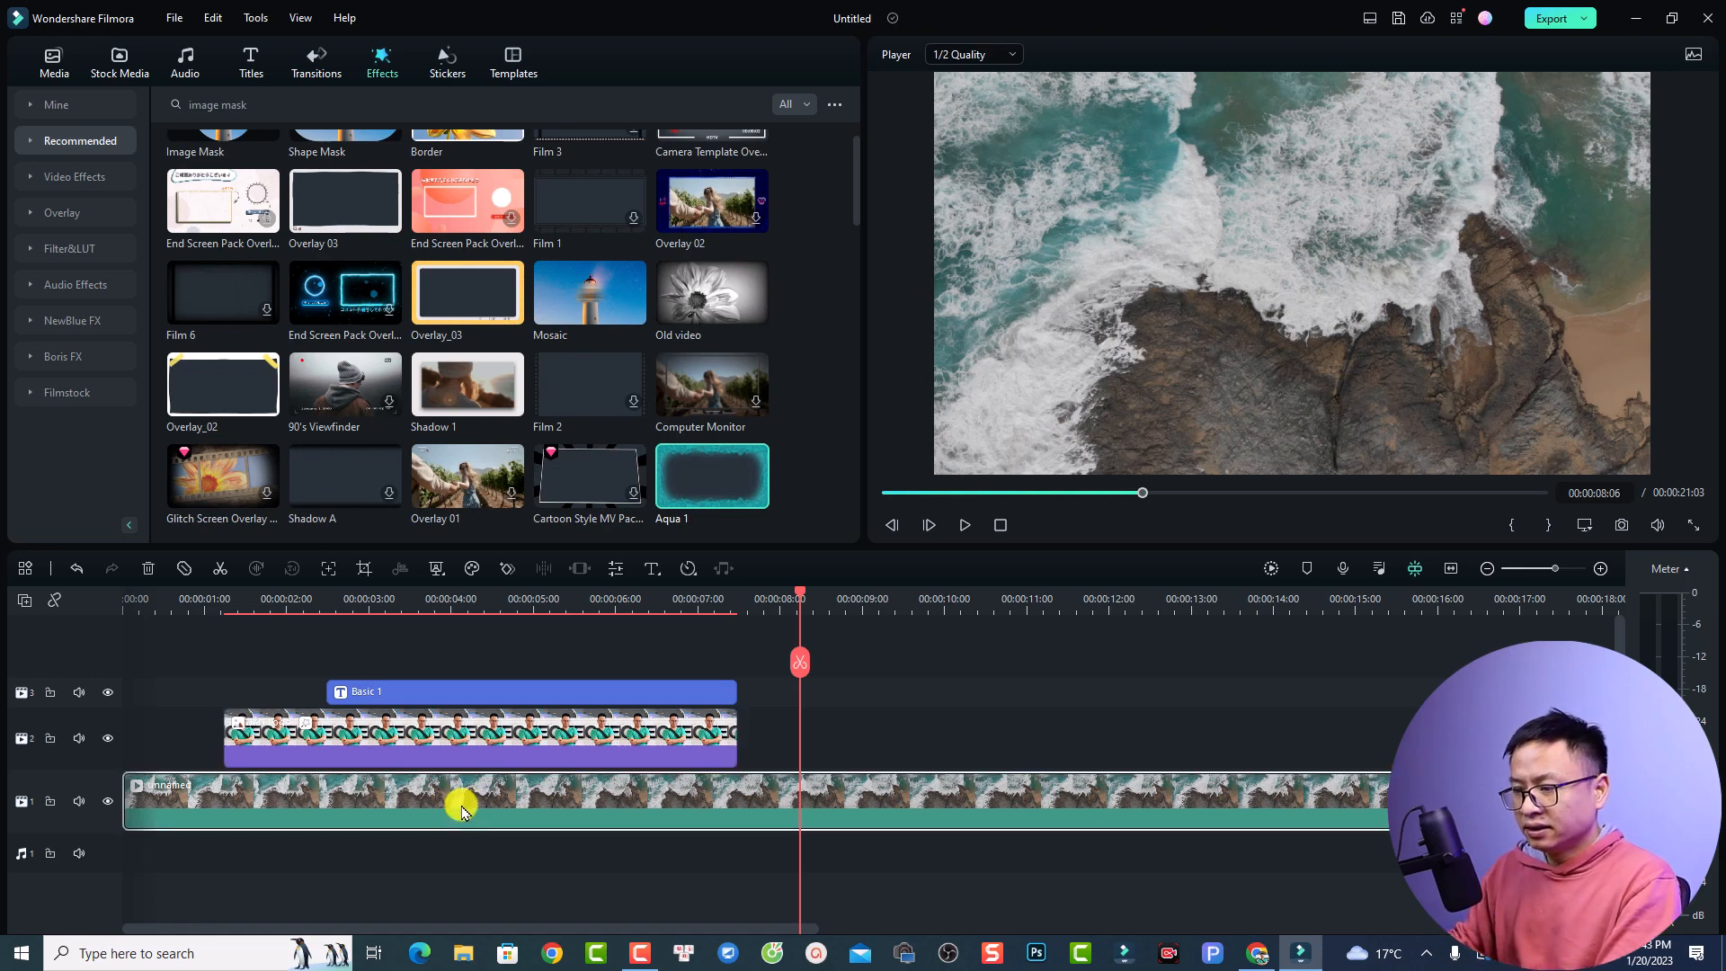
key("Delete")
left_click_drag(486, 672, 239, 726)
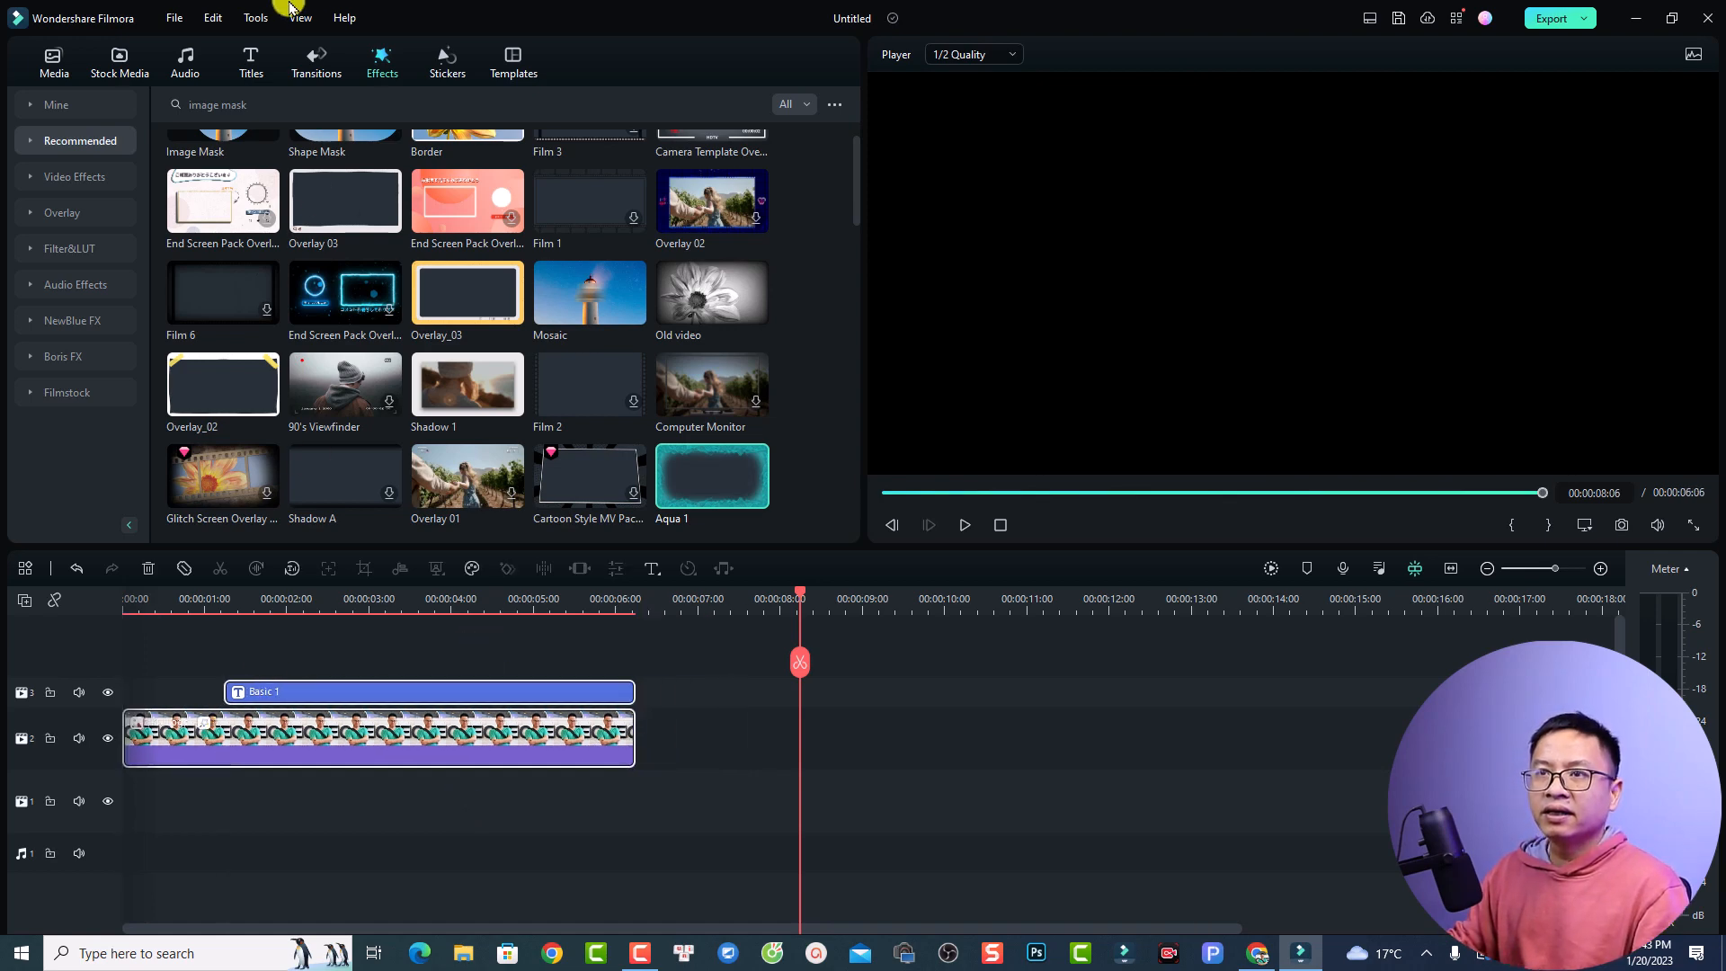
Step: Save the logo and title arrangement as a reusable project template
left_click(171, 20)
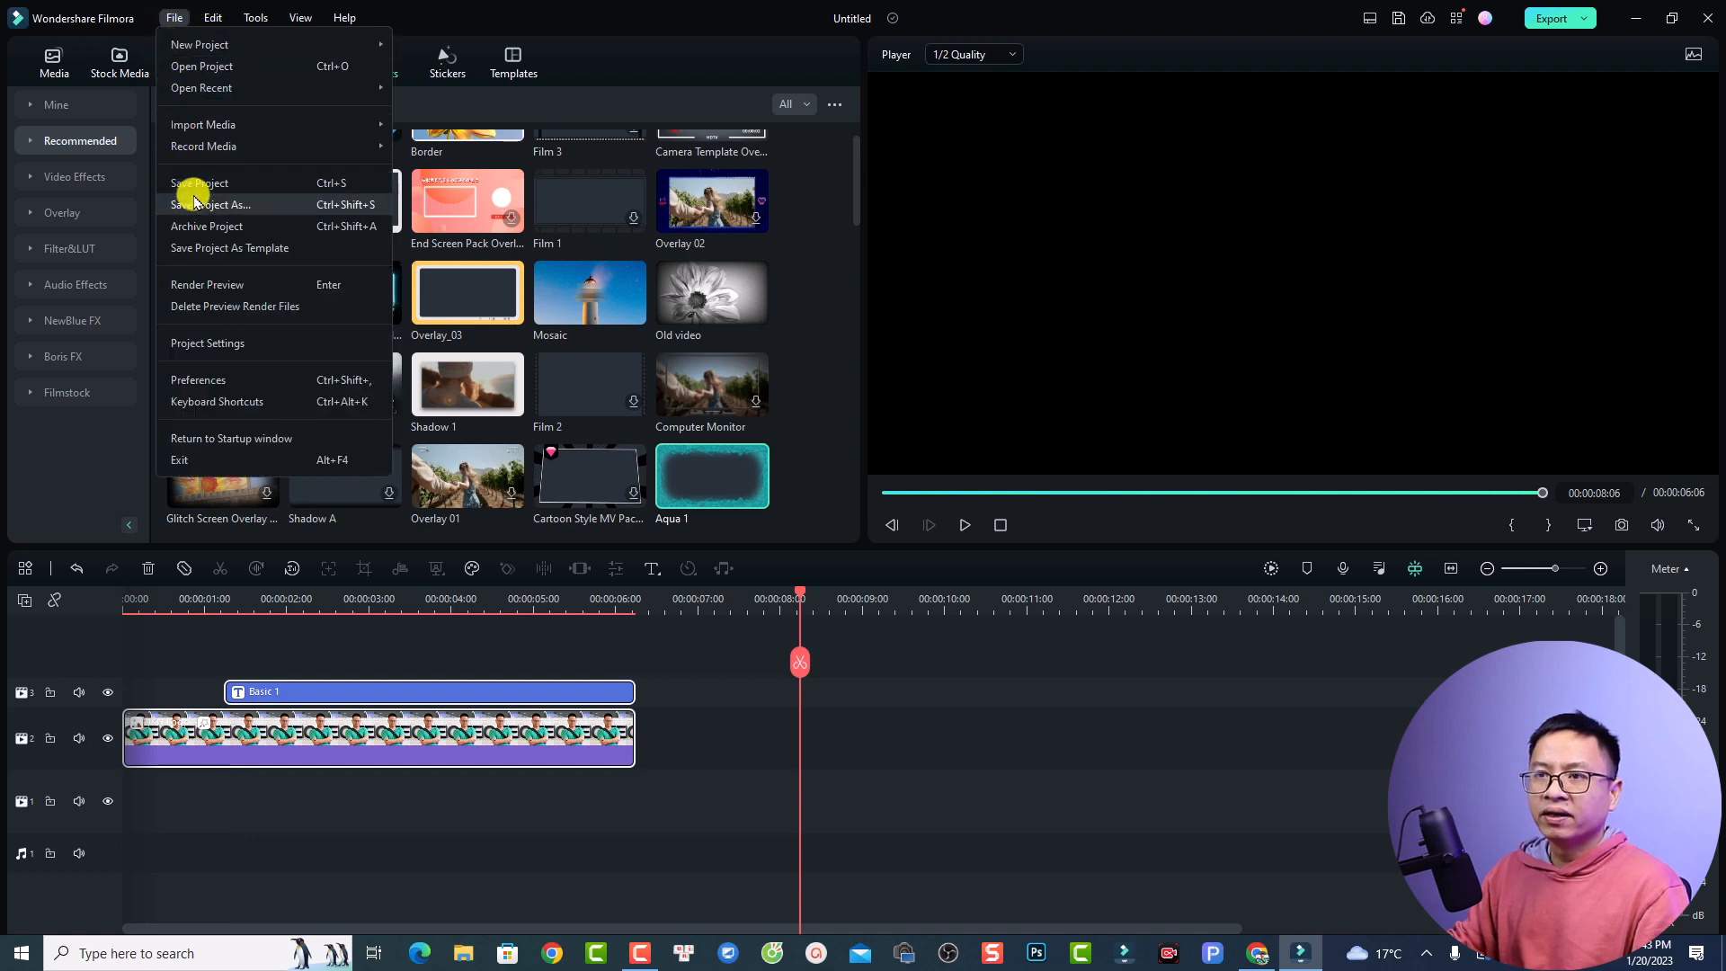
left_click(204, 248)
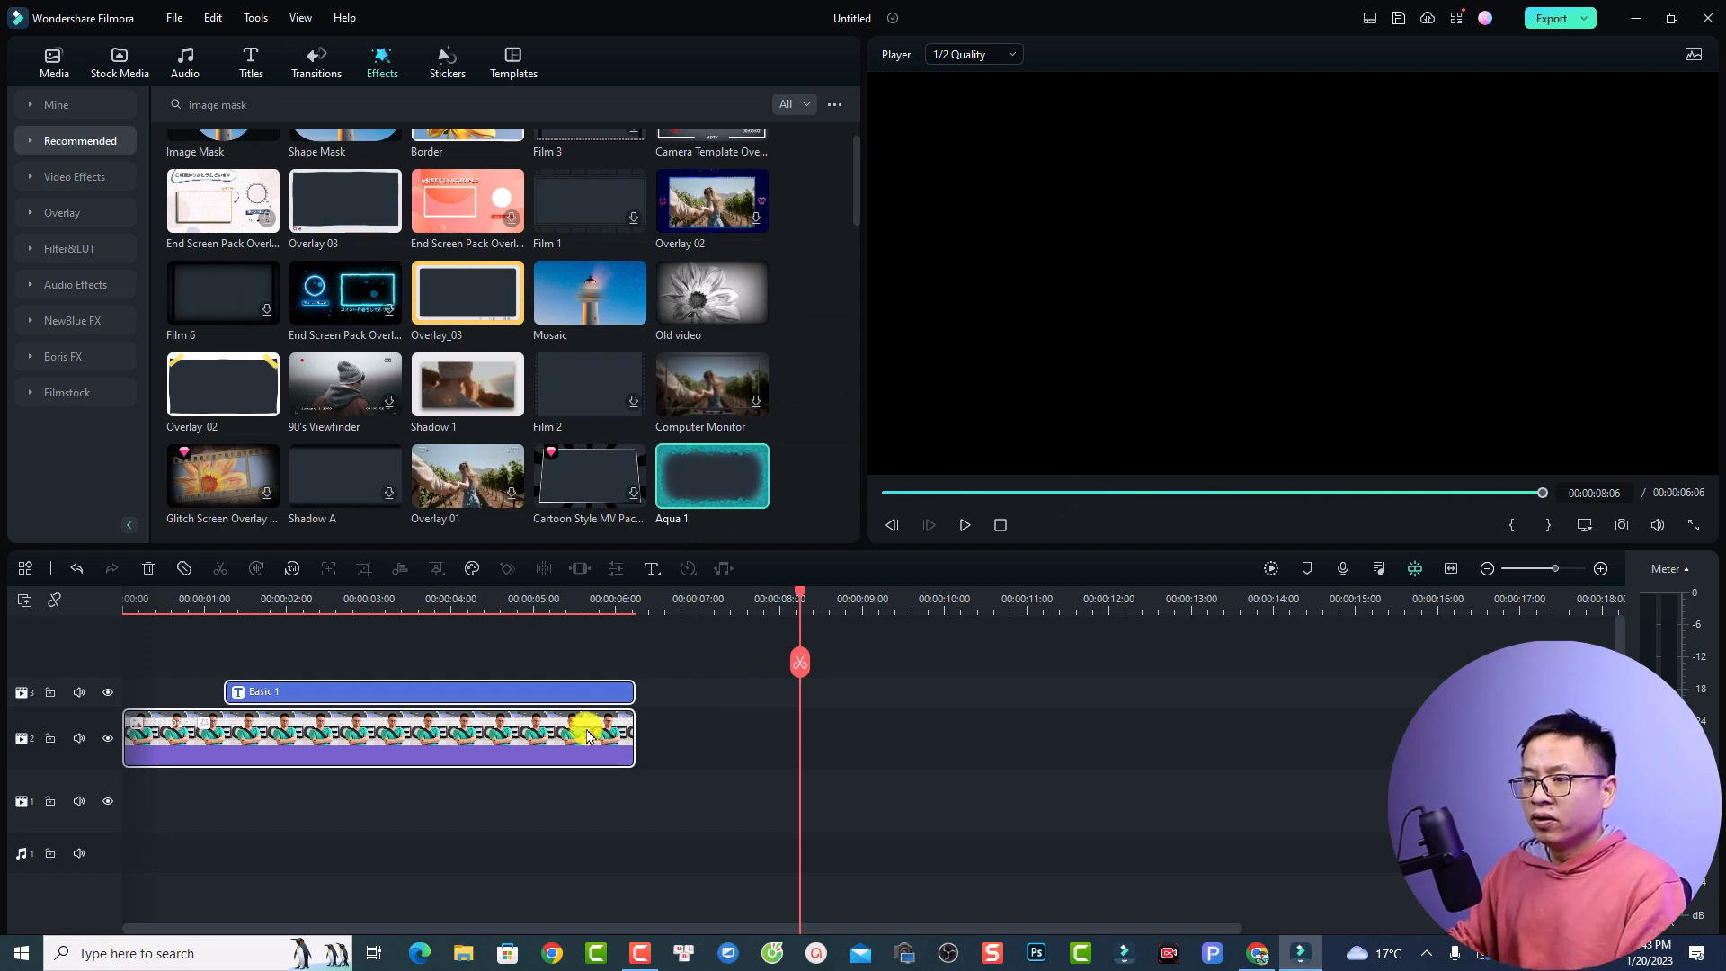
Step: Clear the remaining clips and add the Pexels autumn road video at the start of video track 1
key("Delete")
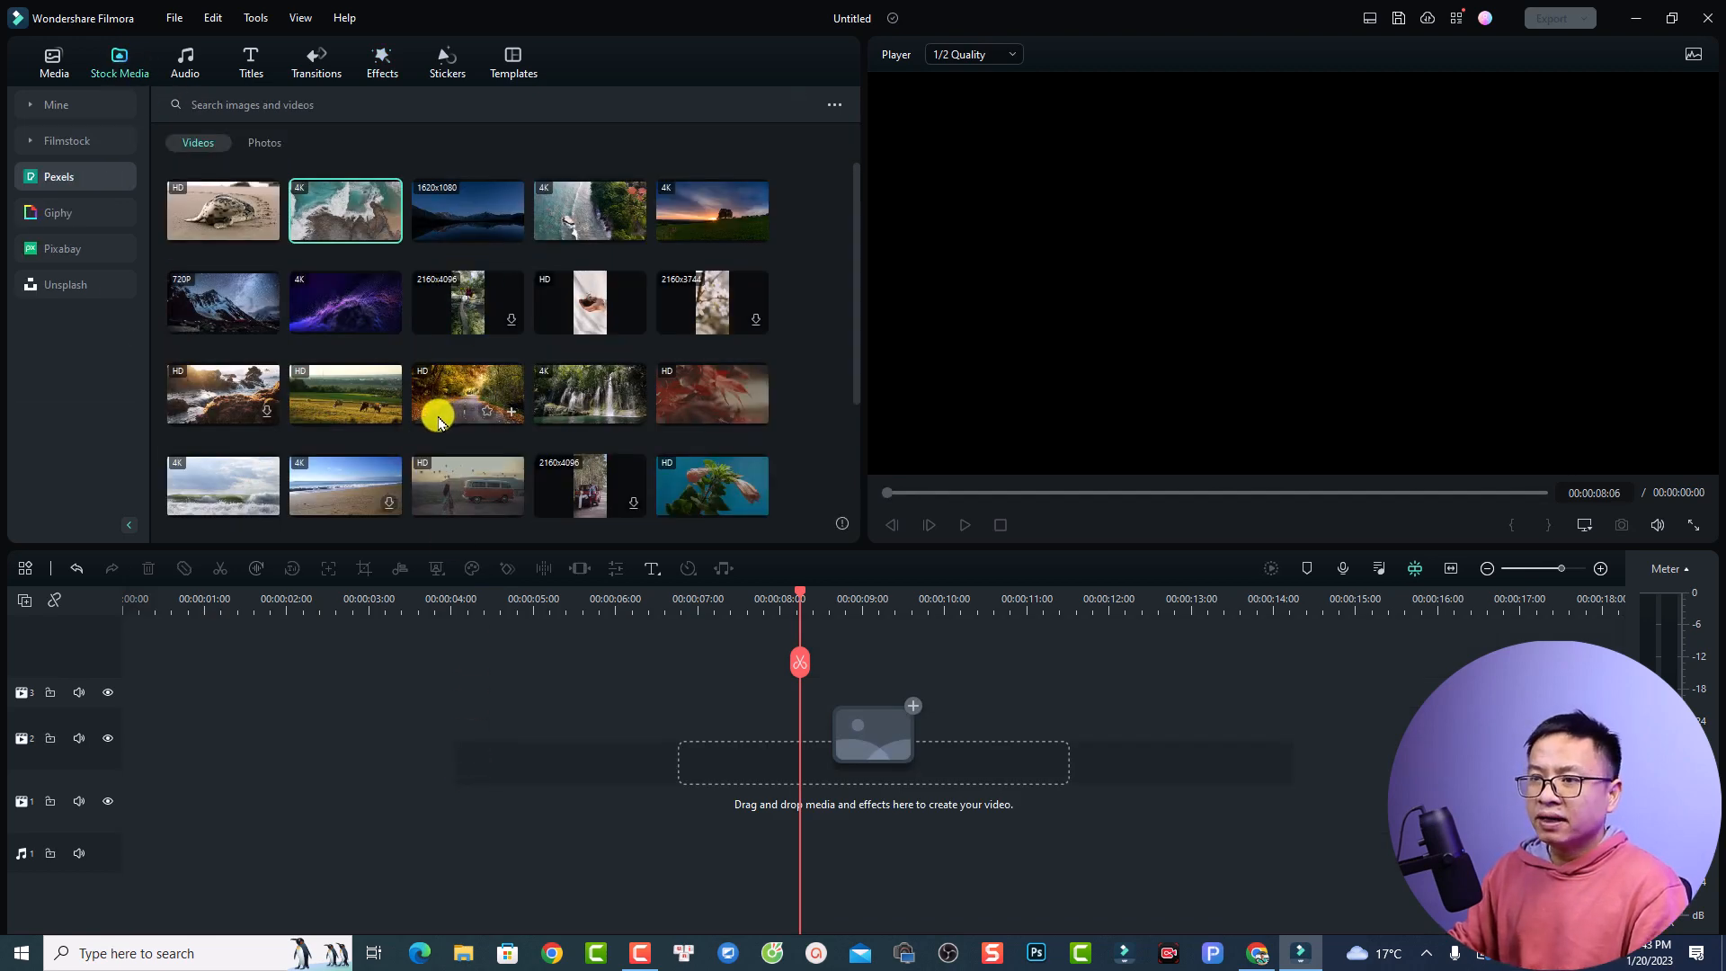
left_click_drag(438, 420, 192, 763)
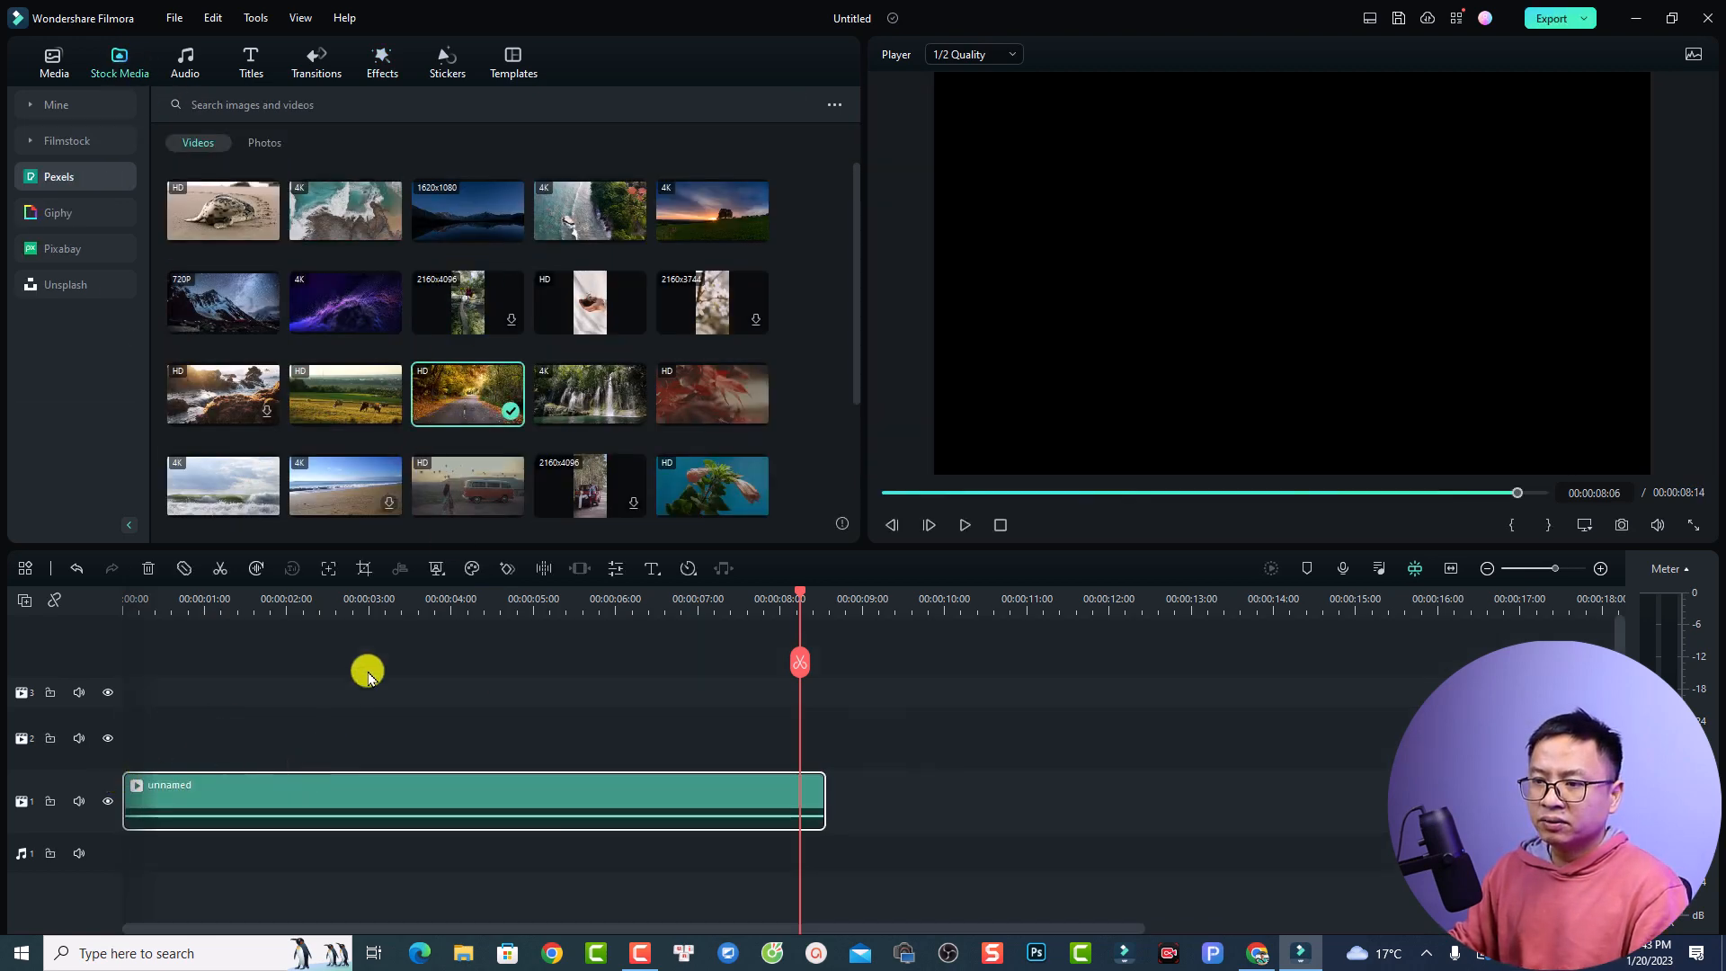
Step: Place the custom template Untitled_2 on the tracks above the road video and shift its clips to start at about 0.5 seconds
left_click(508, 73)
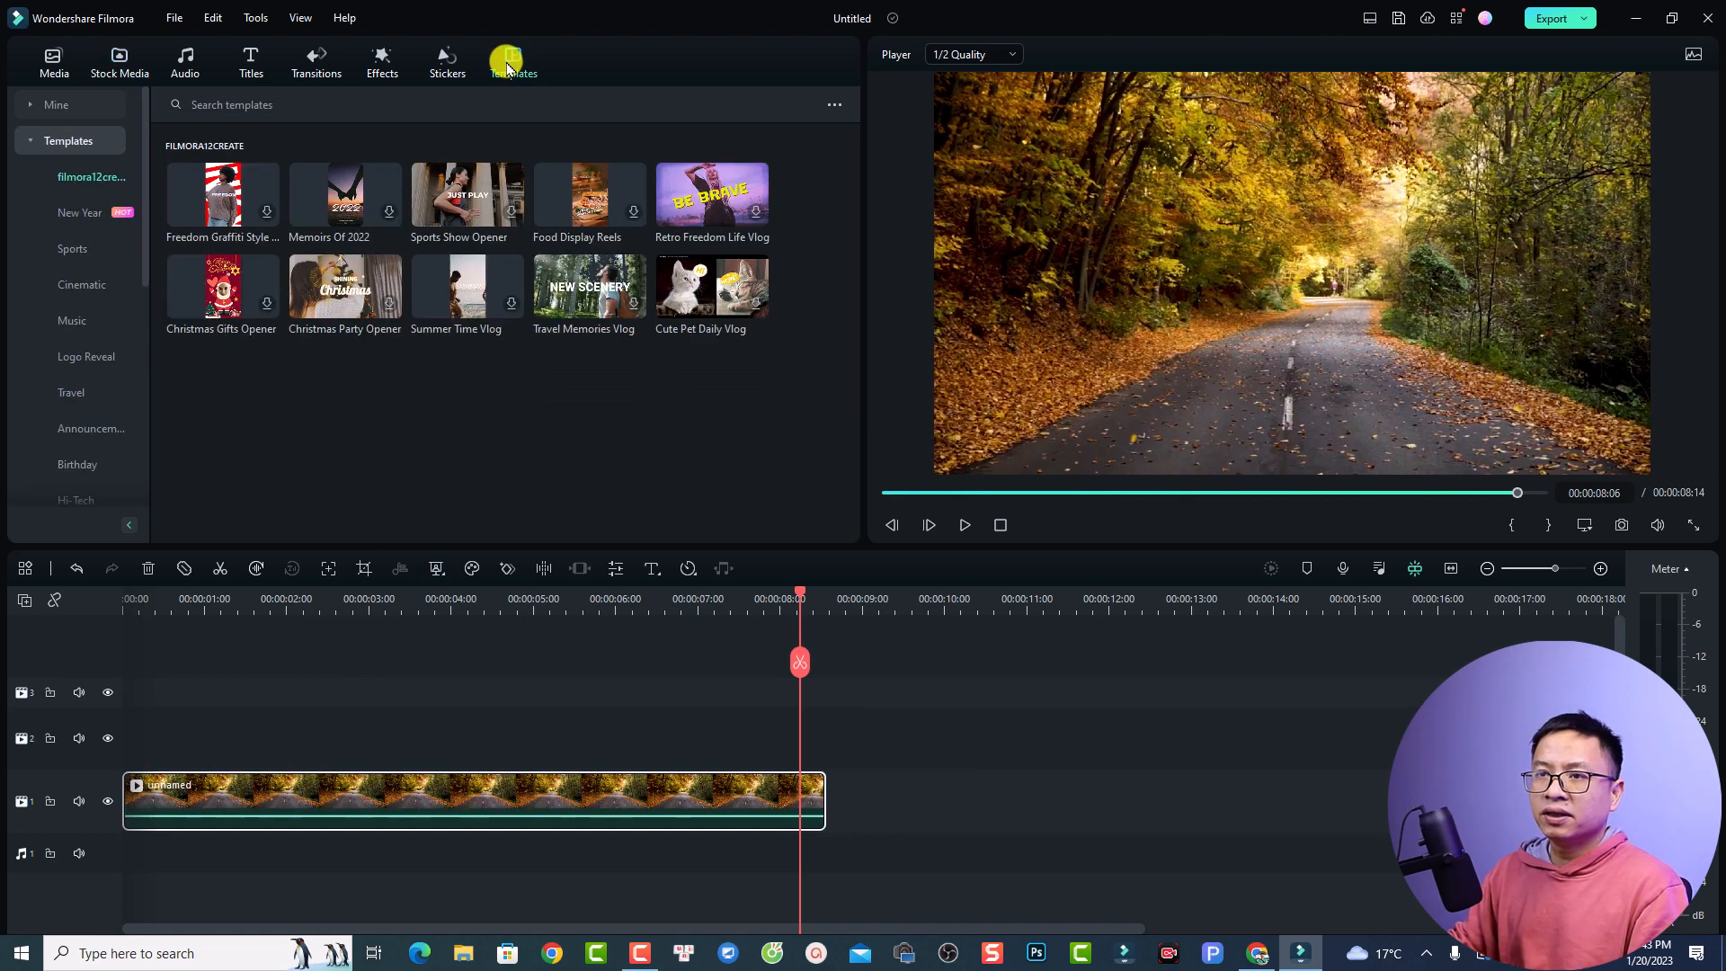
left_click(54, 103)
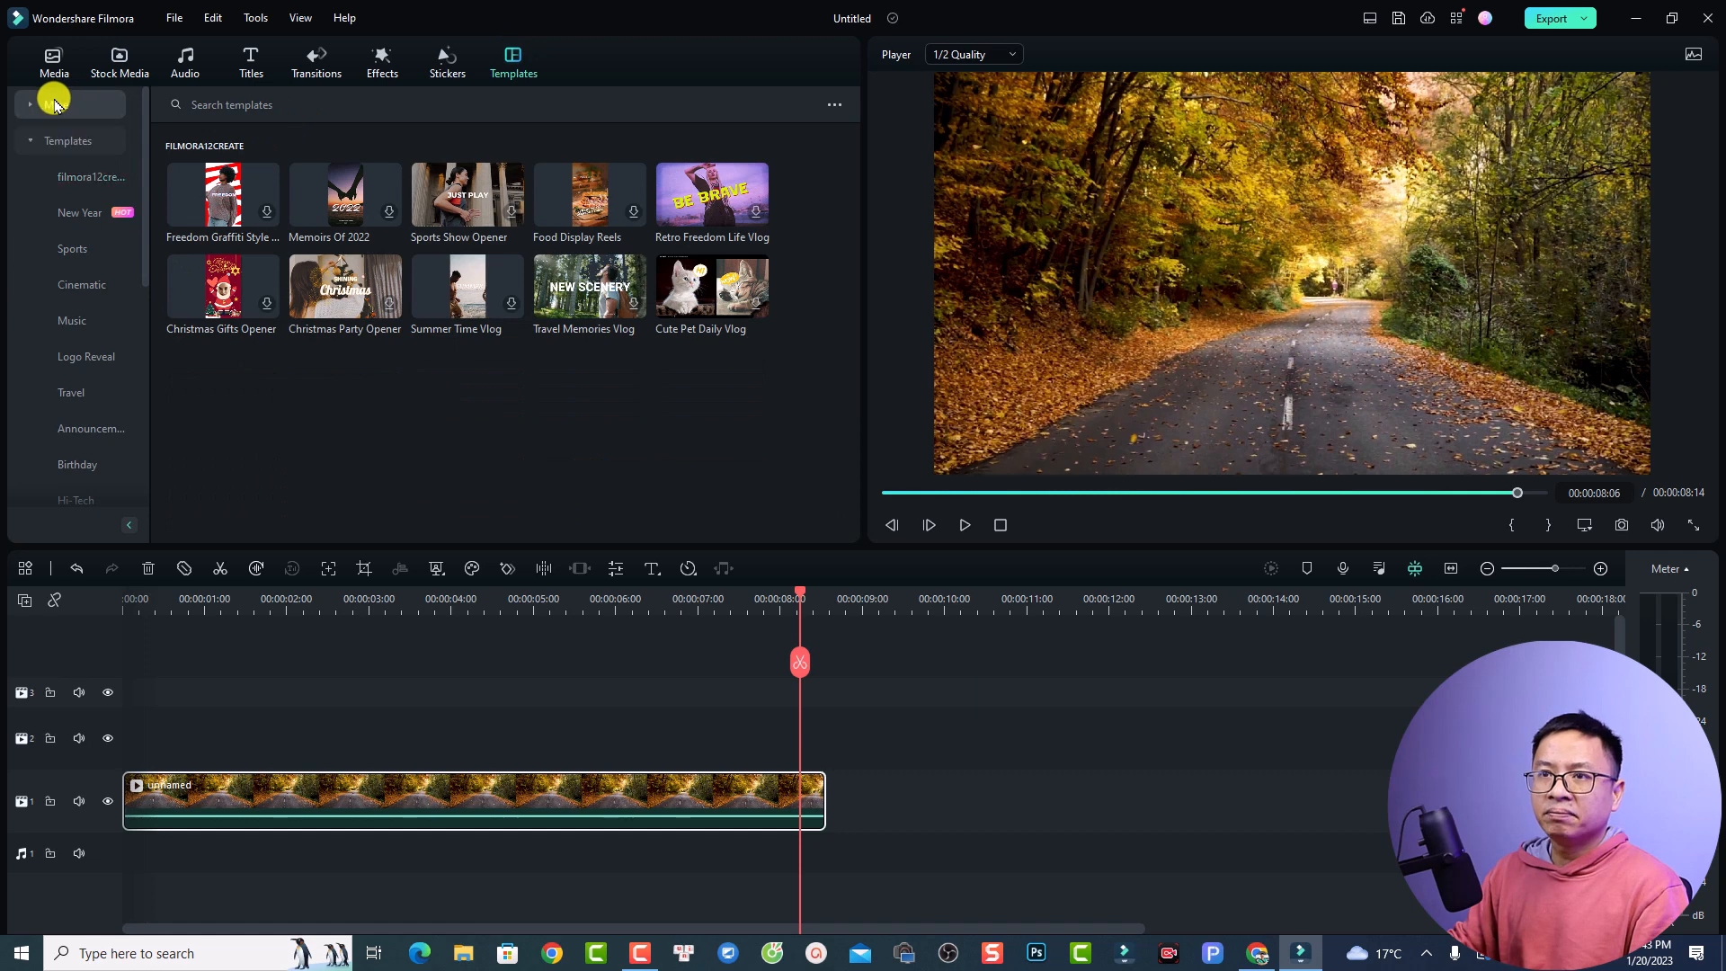
left_click(70, 216)
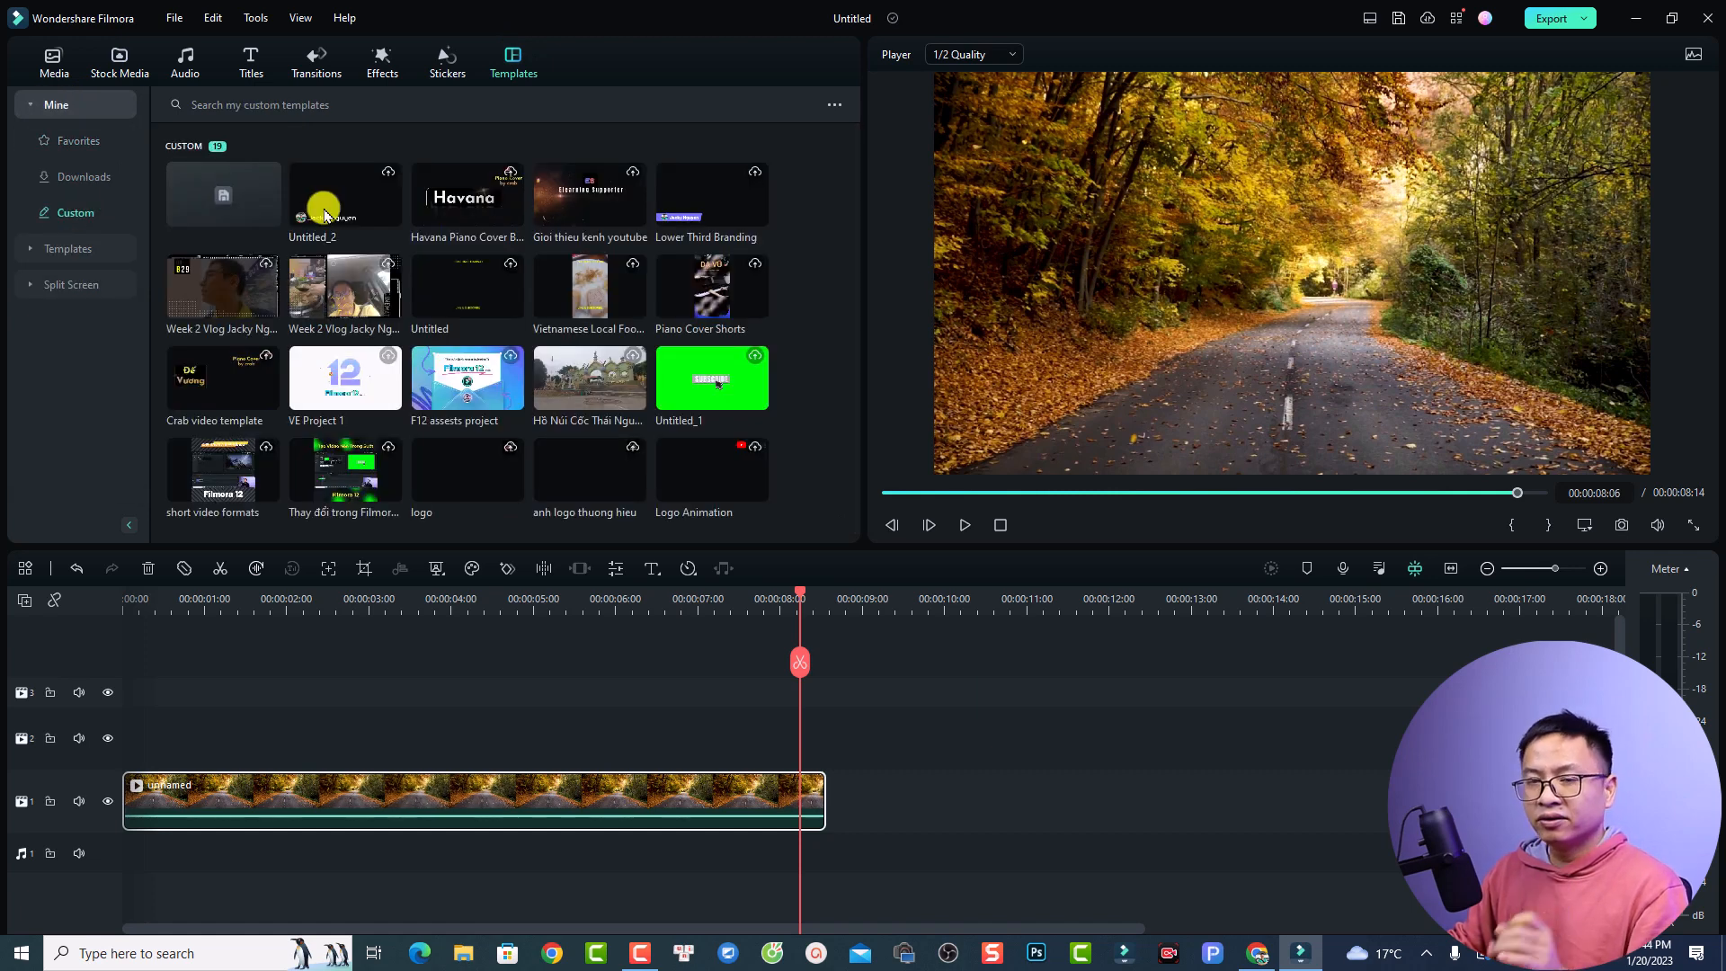
left_click_drag(325, 212, 126, 735)
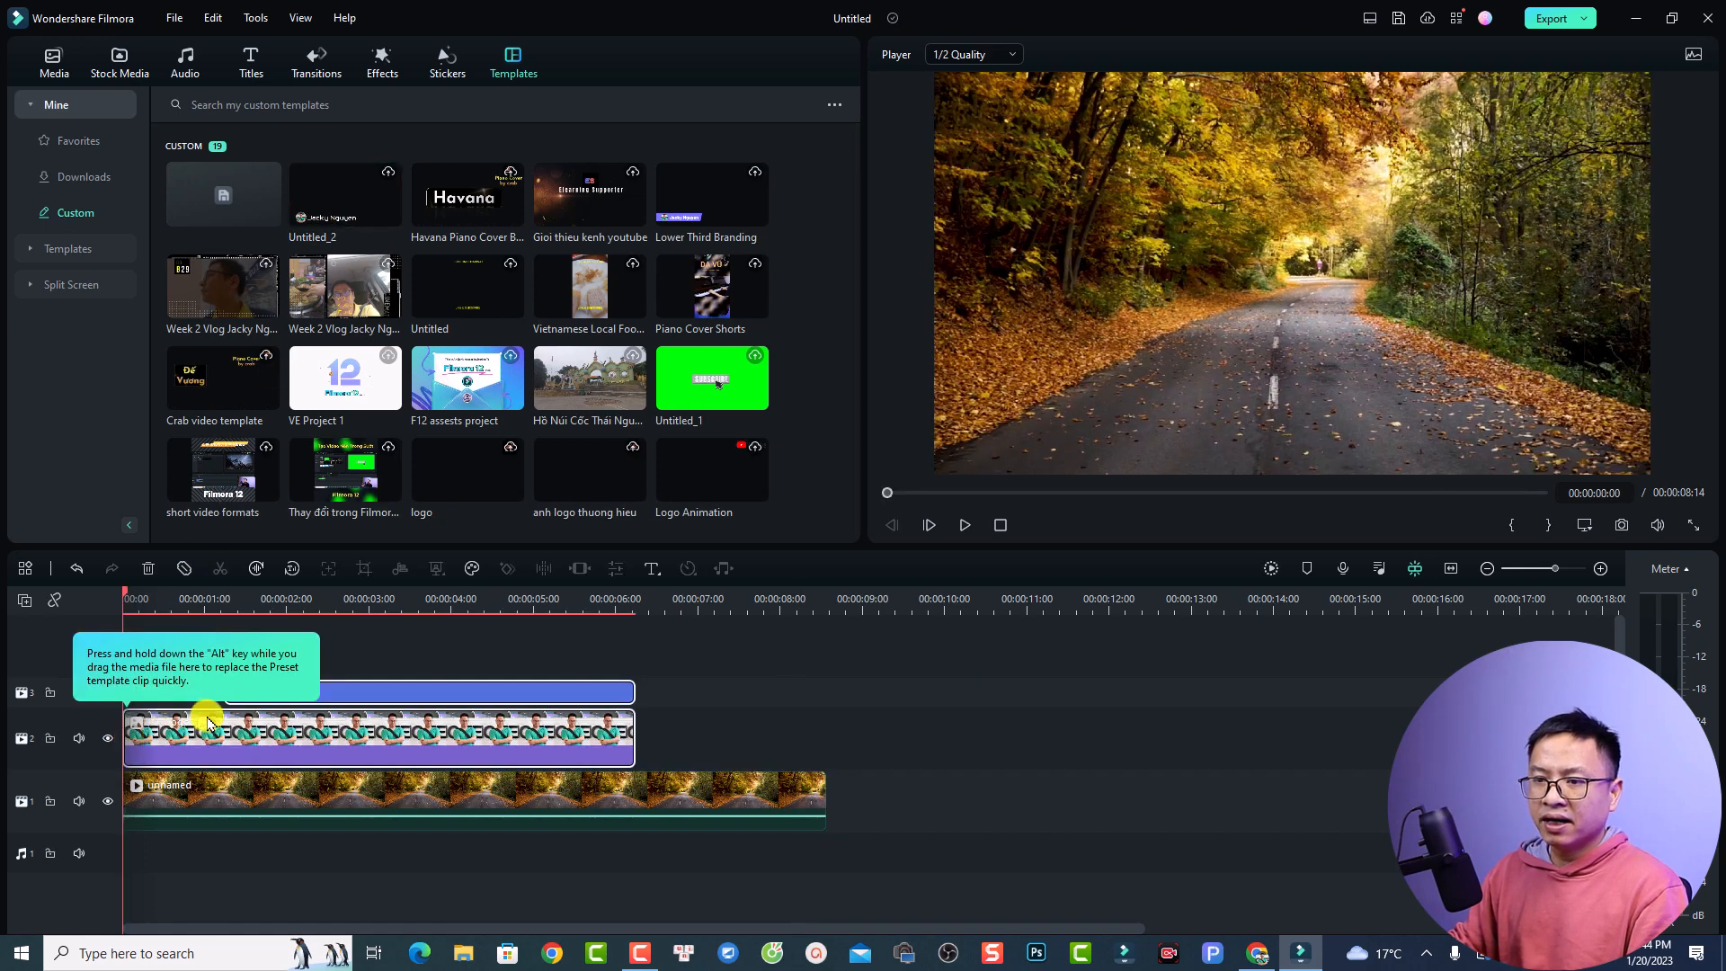
left_click_drag(435, 735, 479, 731)
Step: Play the video from the start to about 3.5 seconds to preview the lower third over the road footage
left_click(200, 641)
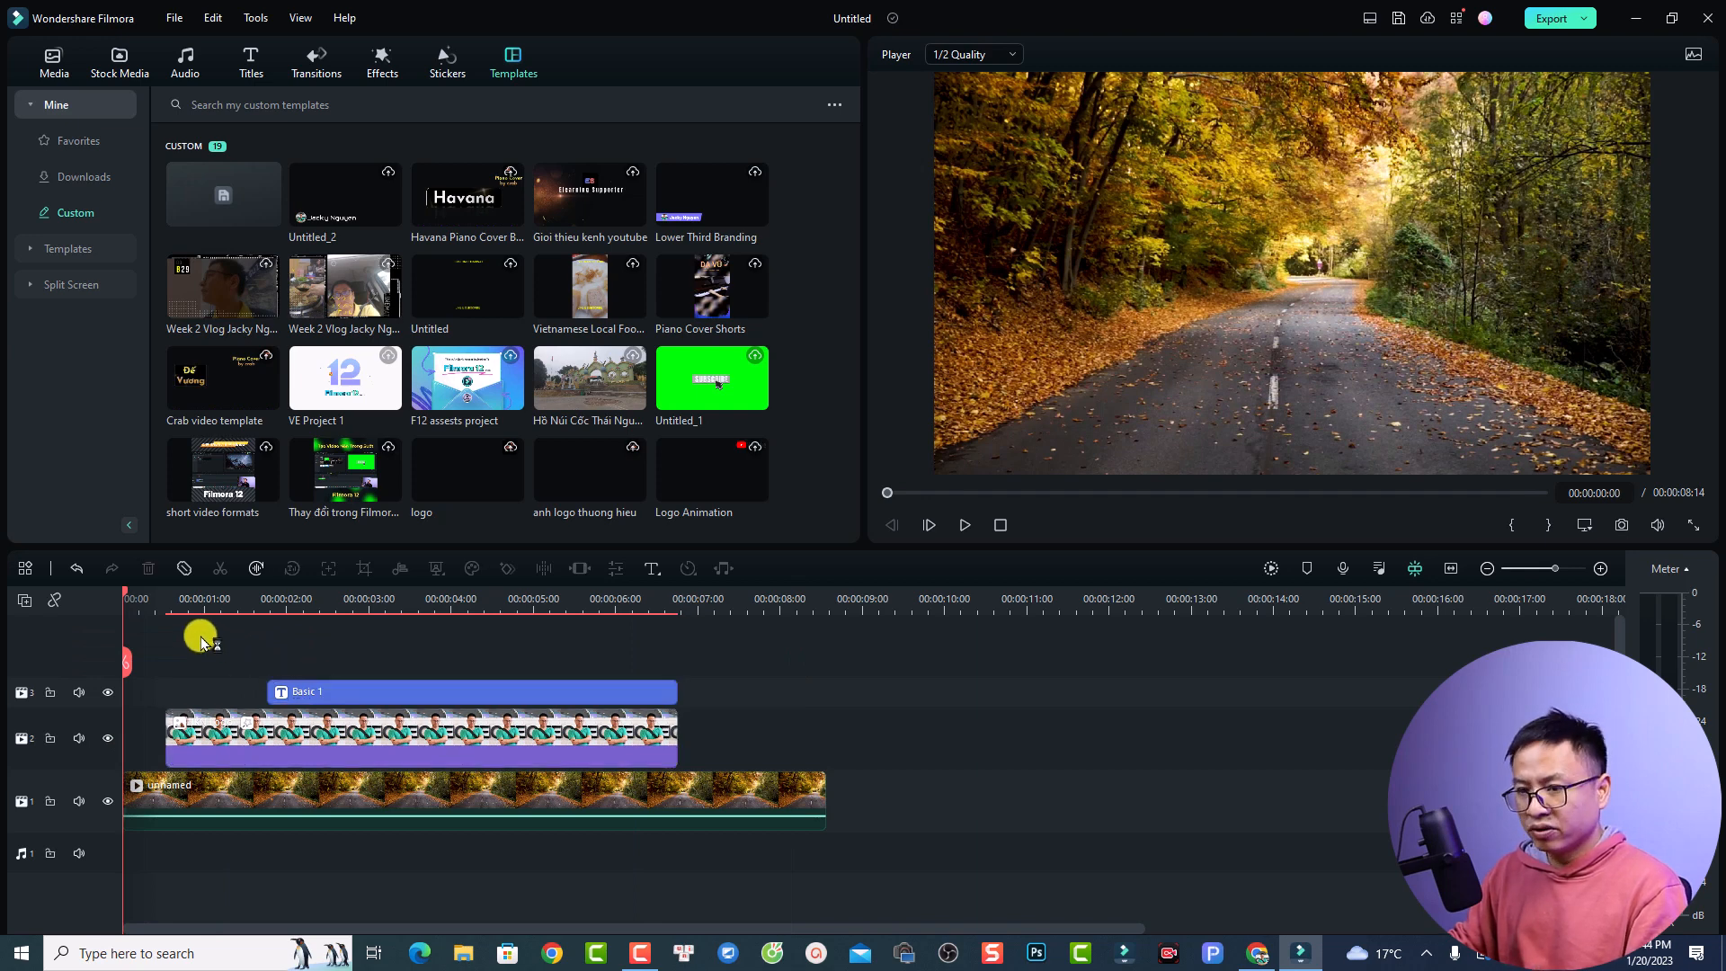
key("space")
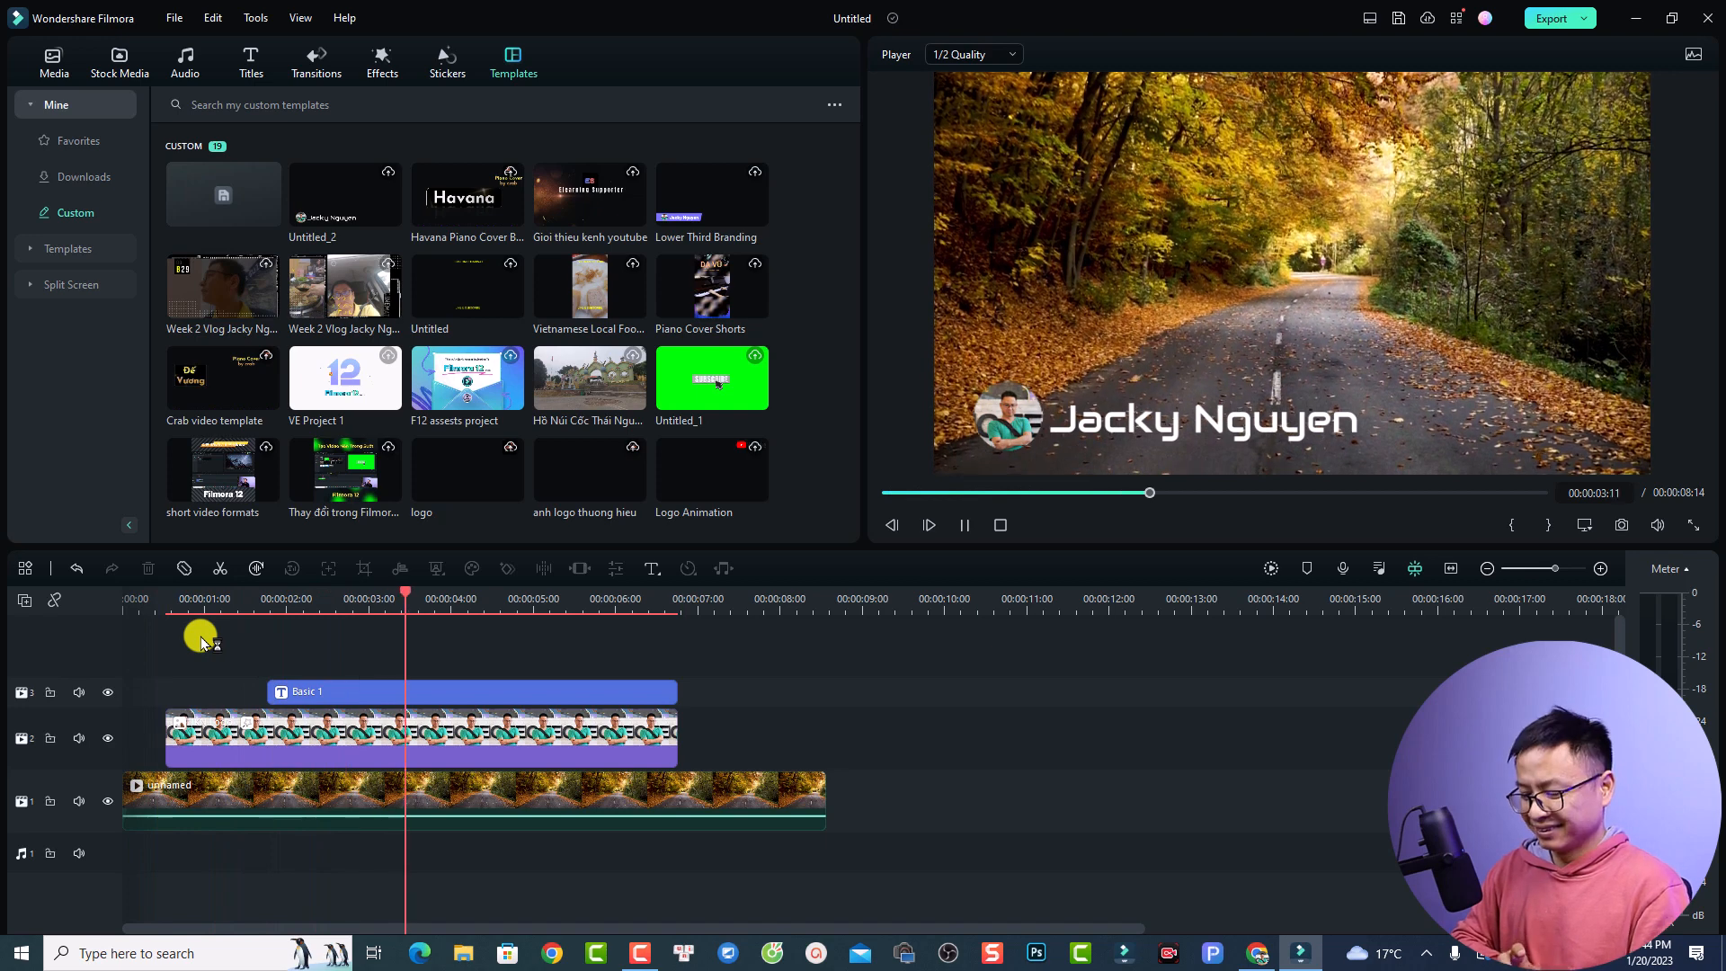
key("space")
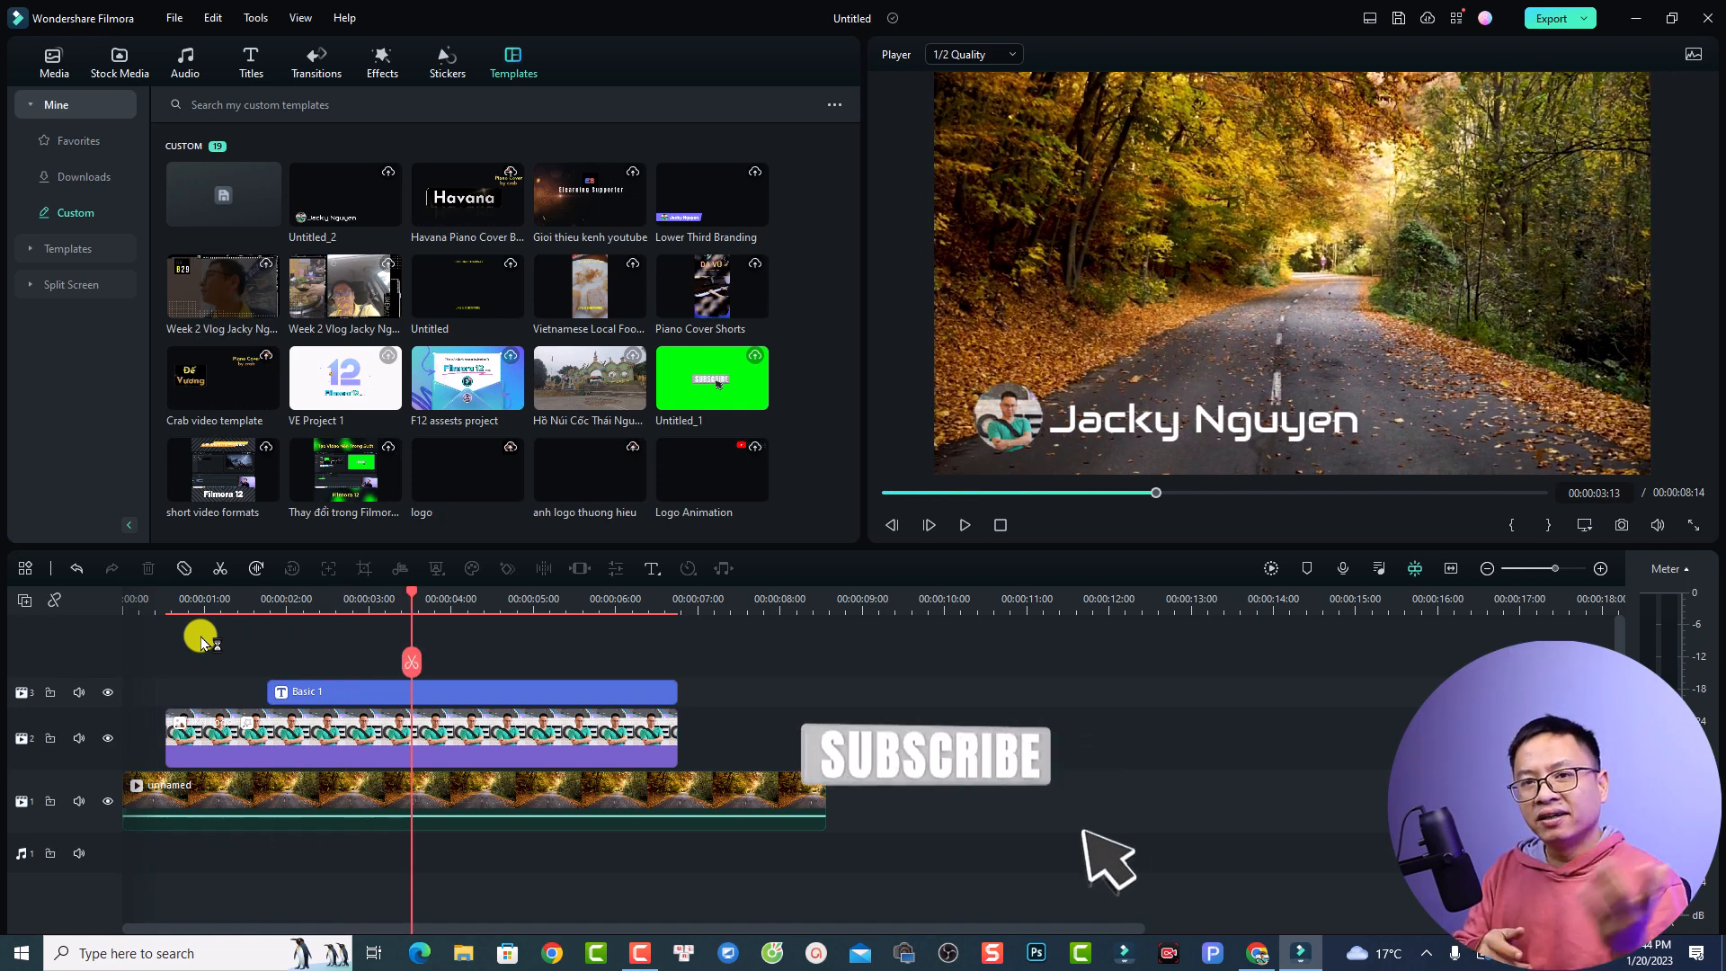